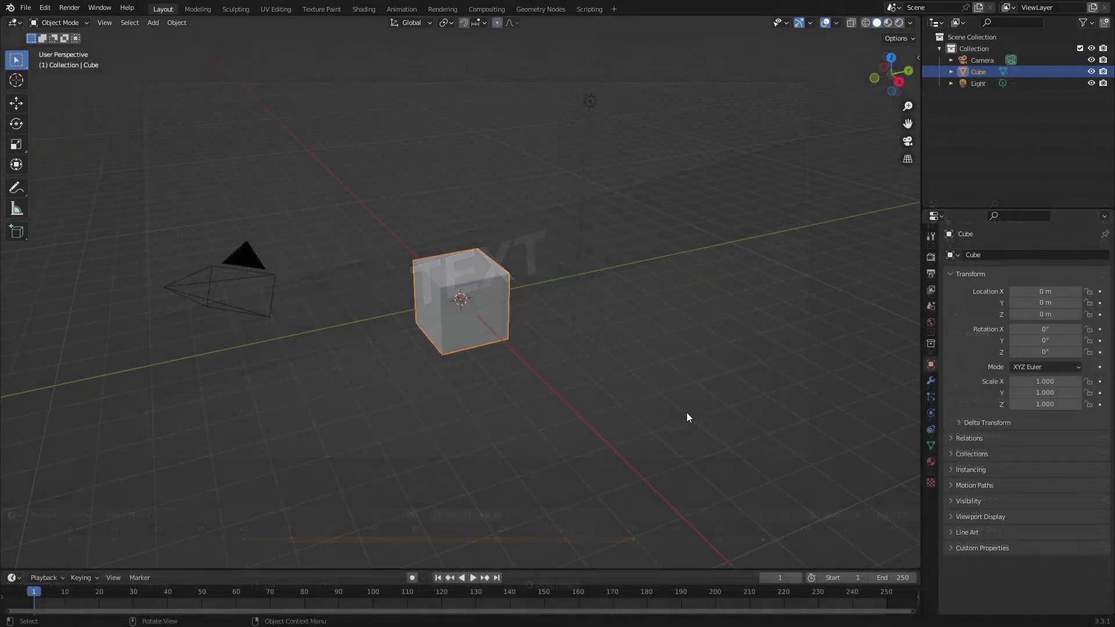
- Delete all the default objects and, from the front view, add a camera at the scene origin
key(a)
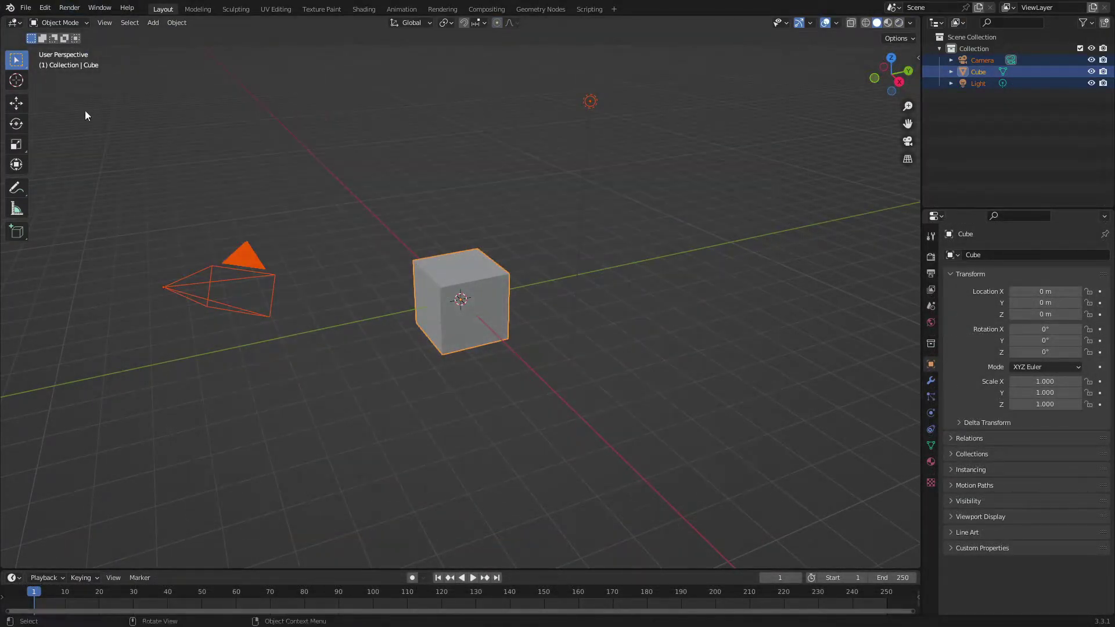
key(Delete)
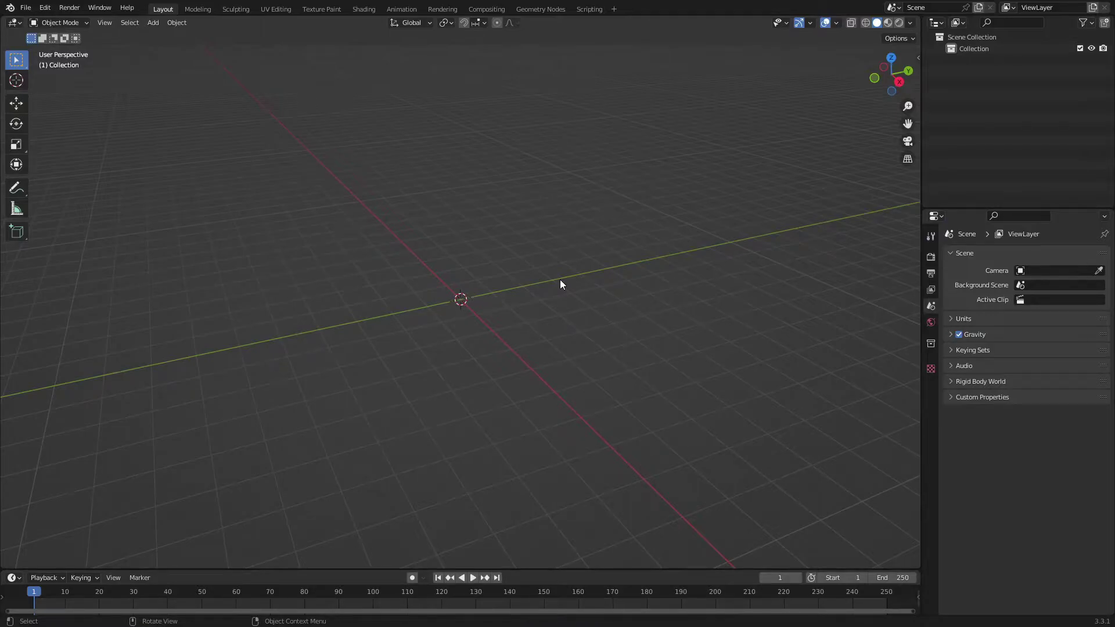
key(KP_1)
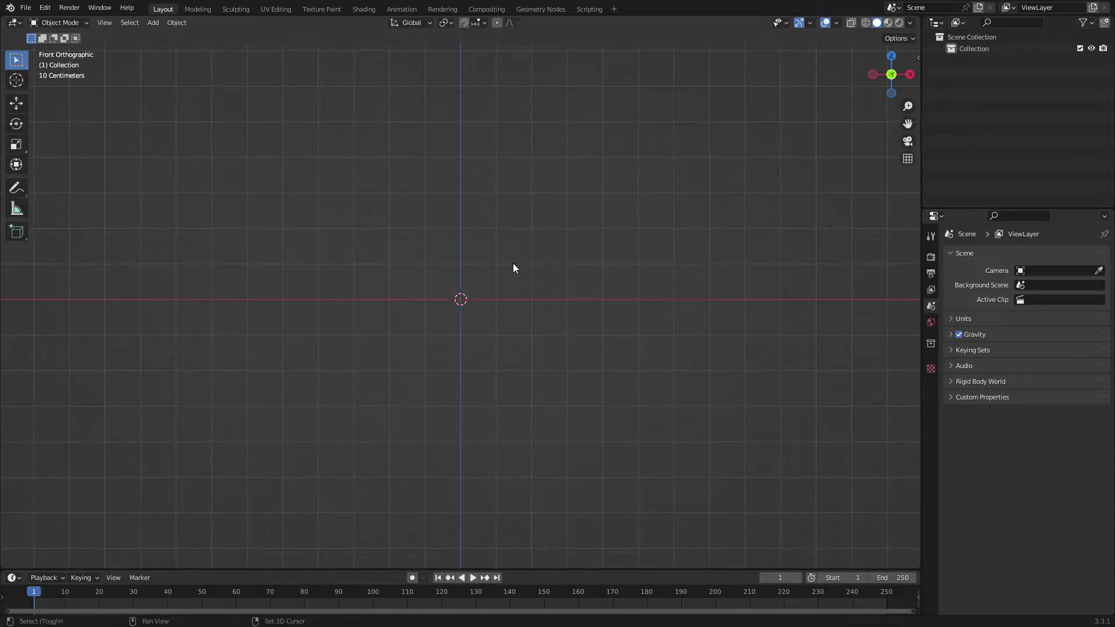
key(shift+a)
mouse_move(513, 266)
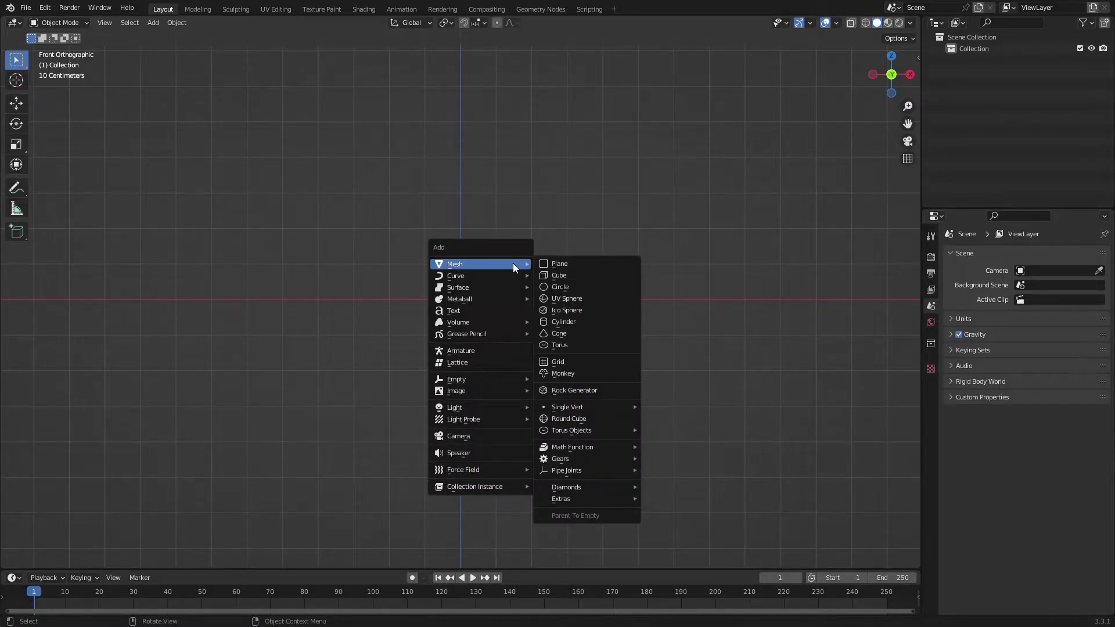
click(487, 437)
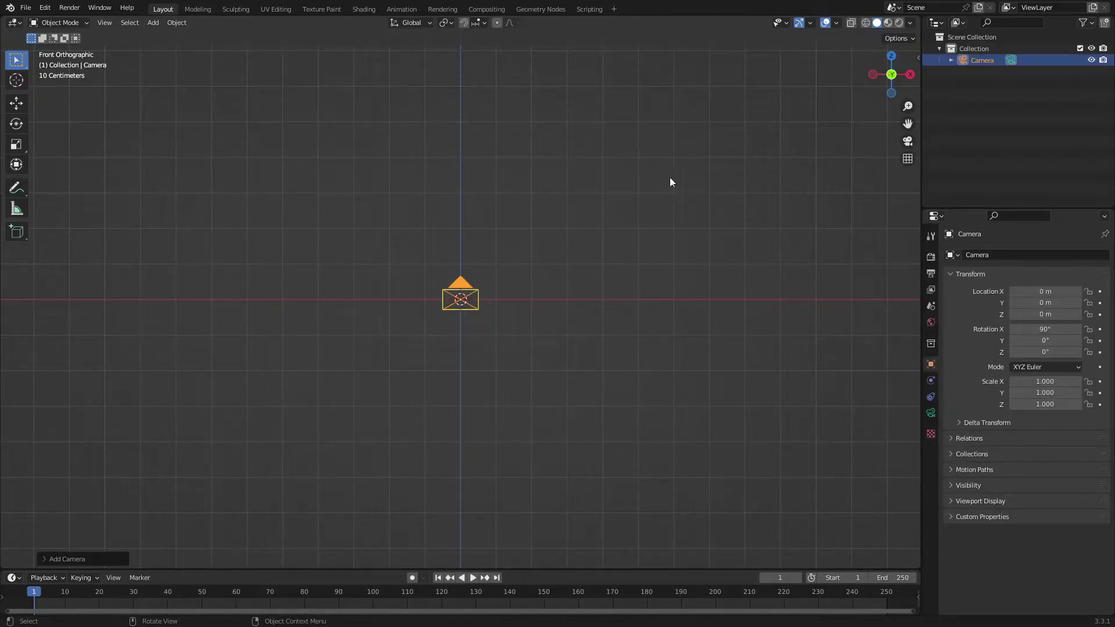
- Move the camera back along the Y axis to about -9.14 m and look through it
middle_drag(733, 178, 665, 220)
key(g)
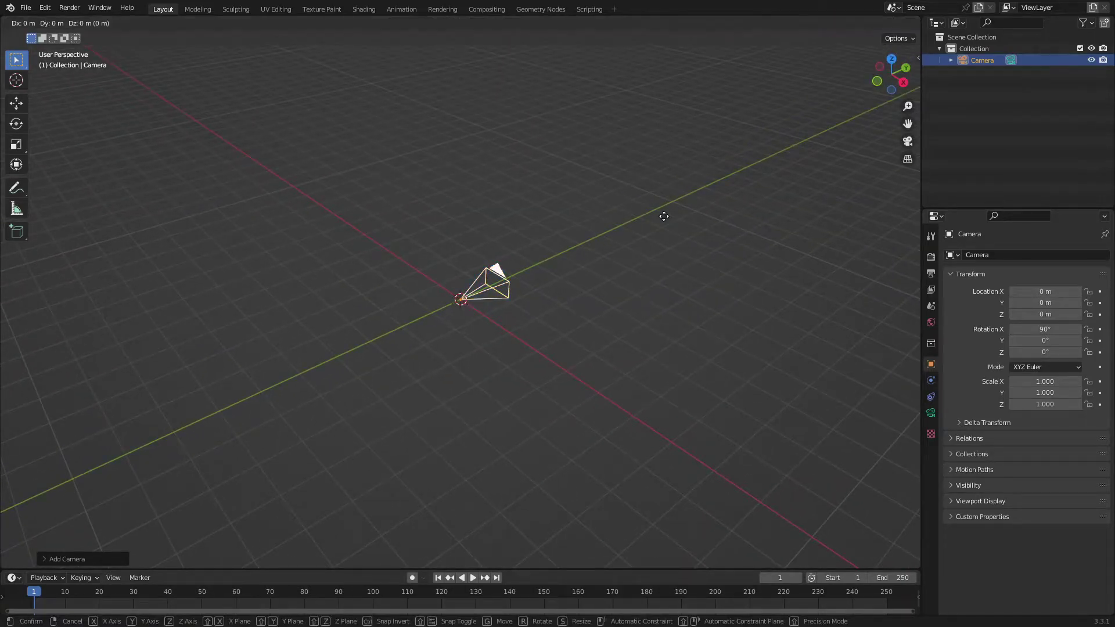
key(y)
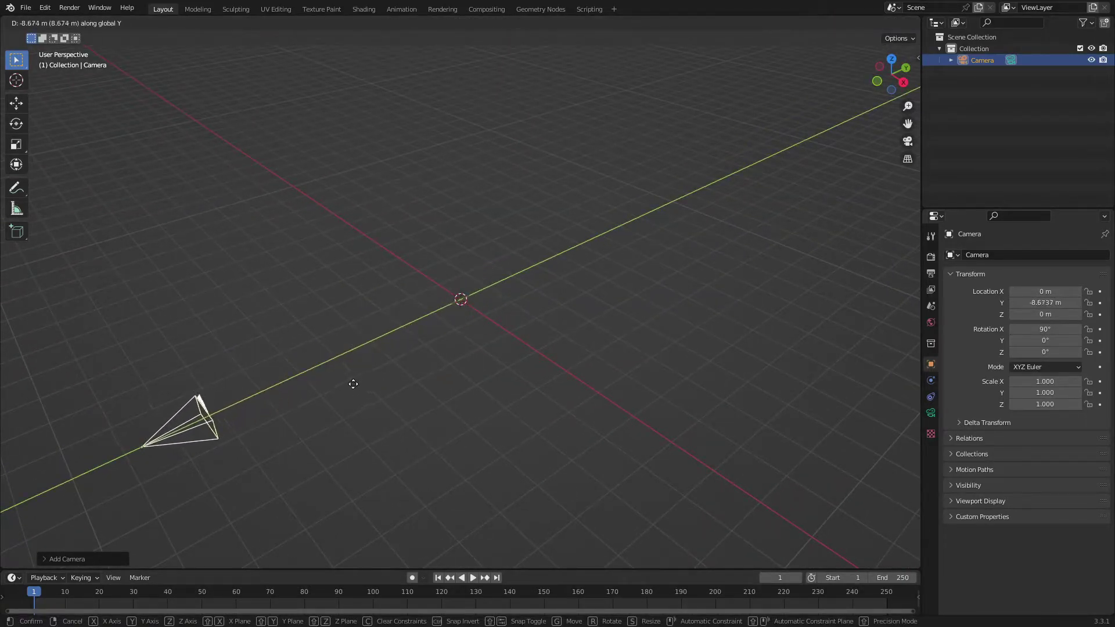
click(328, 388)
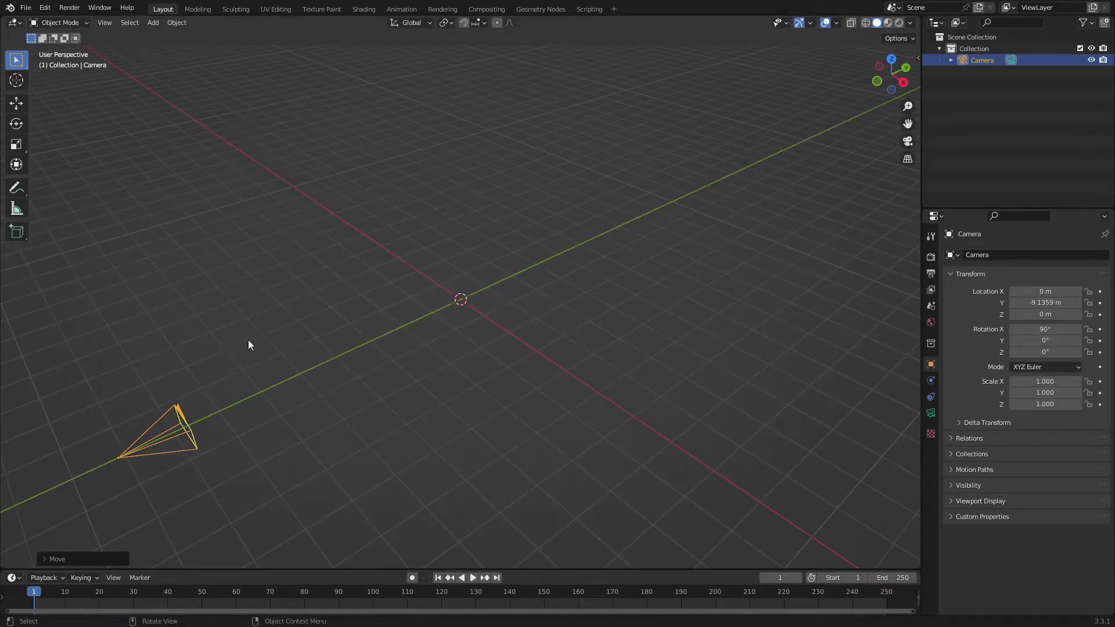
key(KP_0)
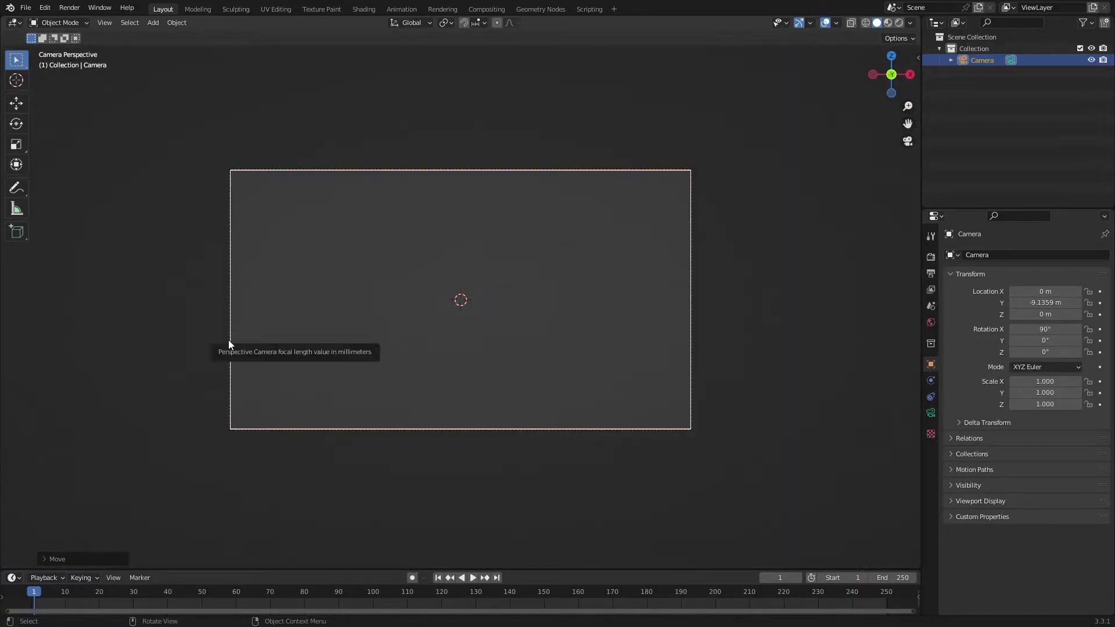
- Add a text object and rotate it 90° about the X axis so that it faces the camera
key(shift+a)
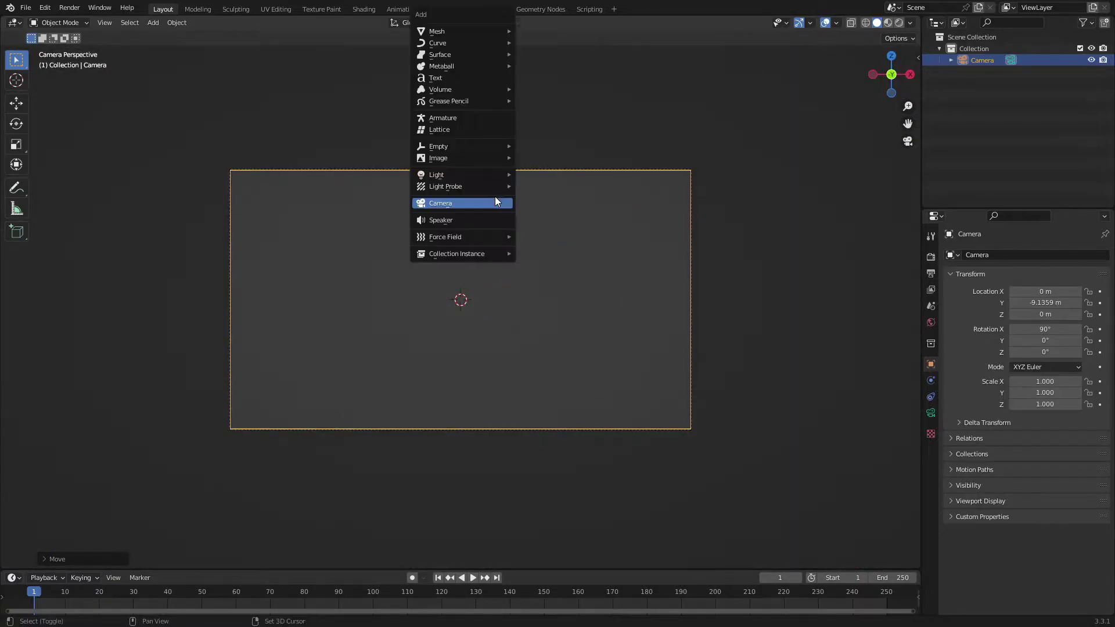
click(447, 77)
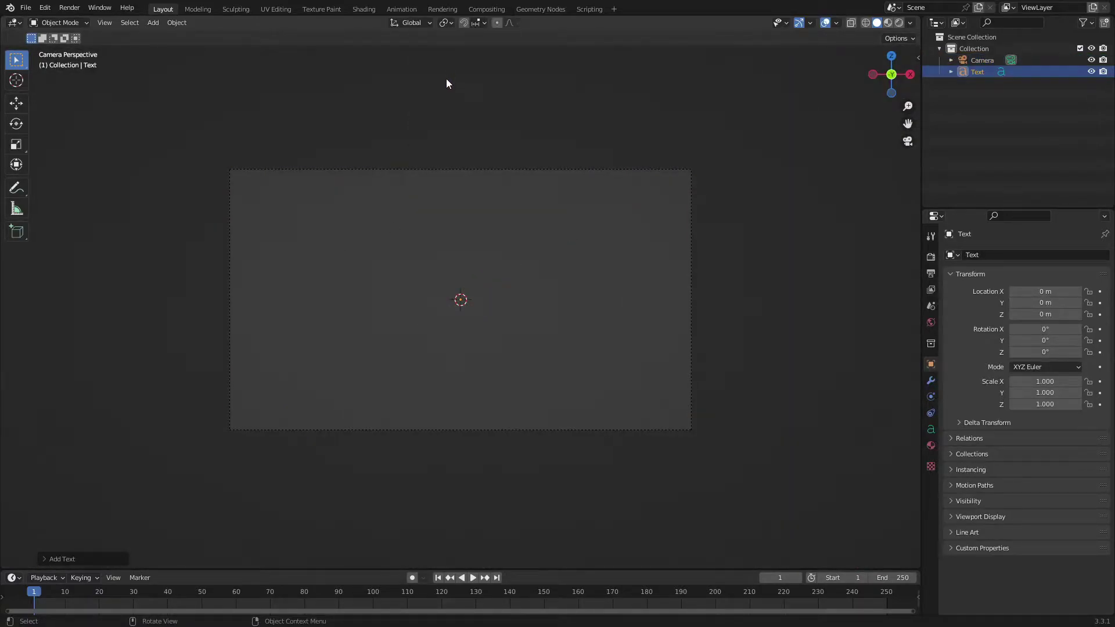
key(r)
key(x)
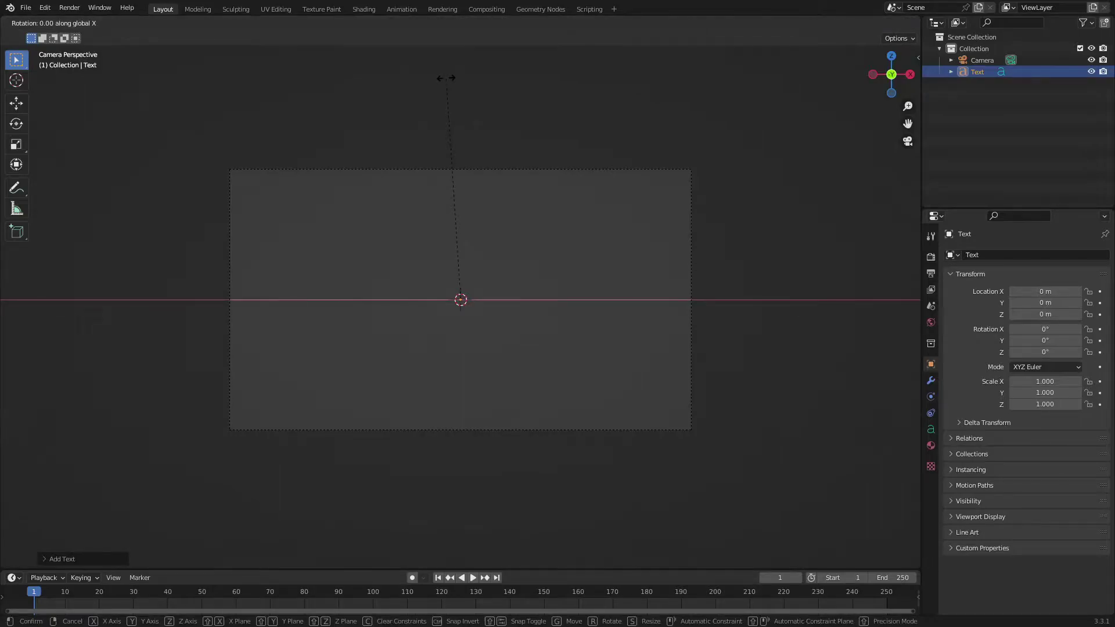
text(90)
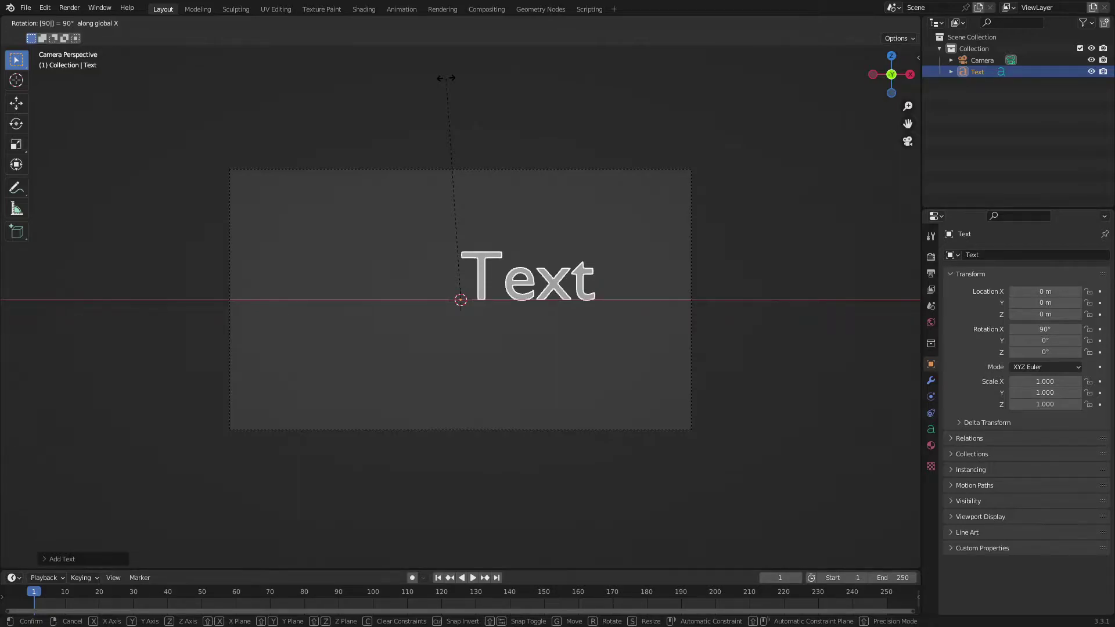
key(Return)
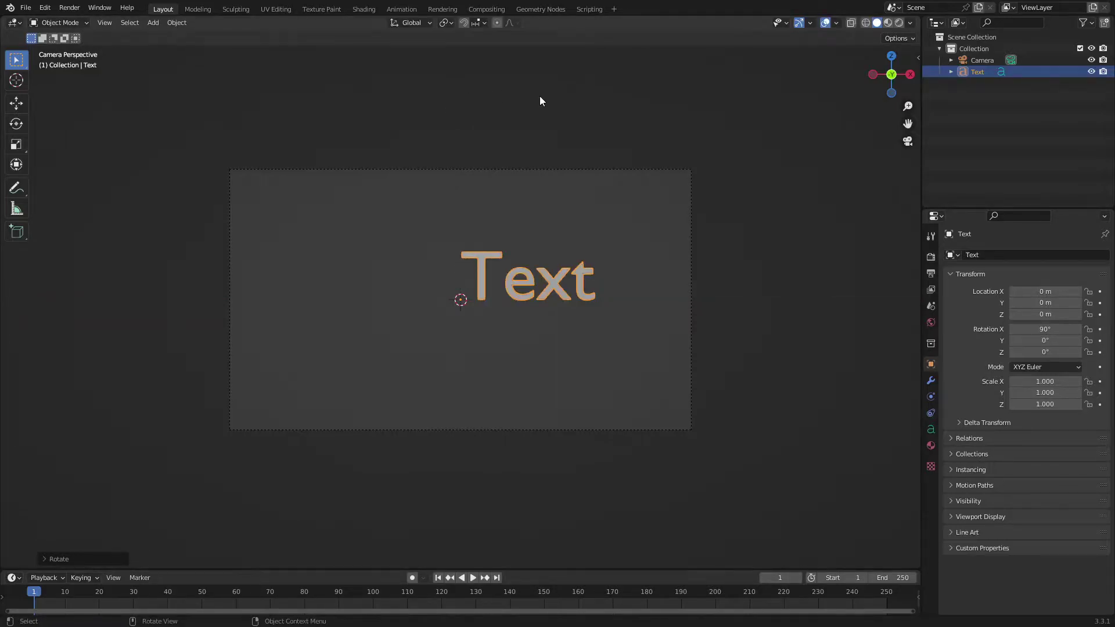
- Set the text's horizontal alignment to Center and its regular font to Arial Bold Italic
click(931, 430)
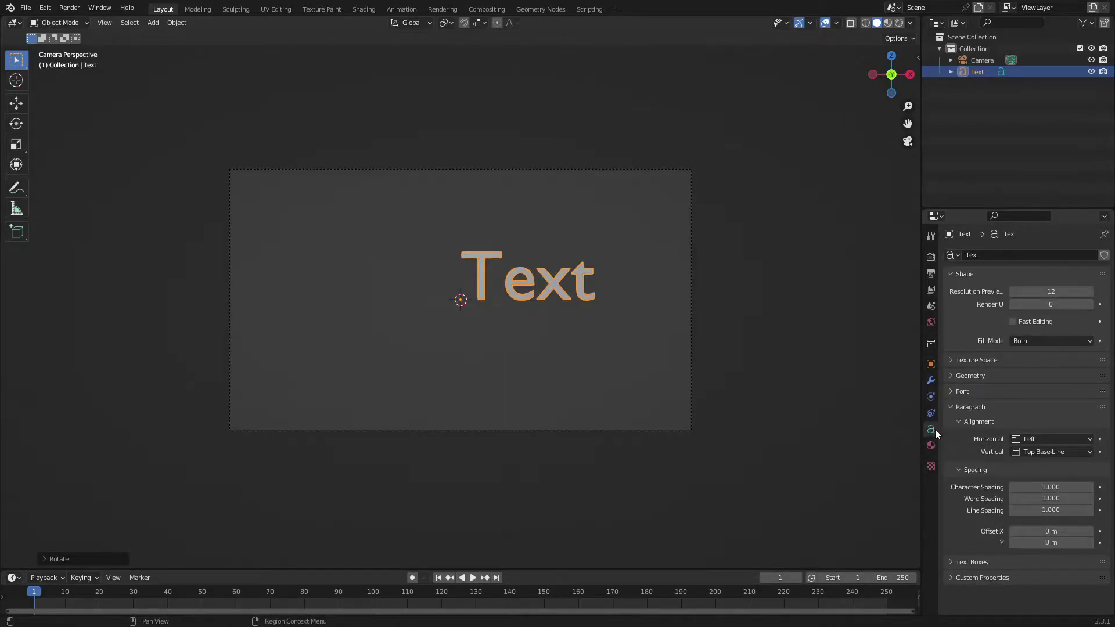
click(1050, 440)
click(1040, 463)
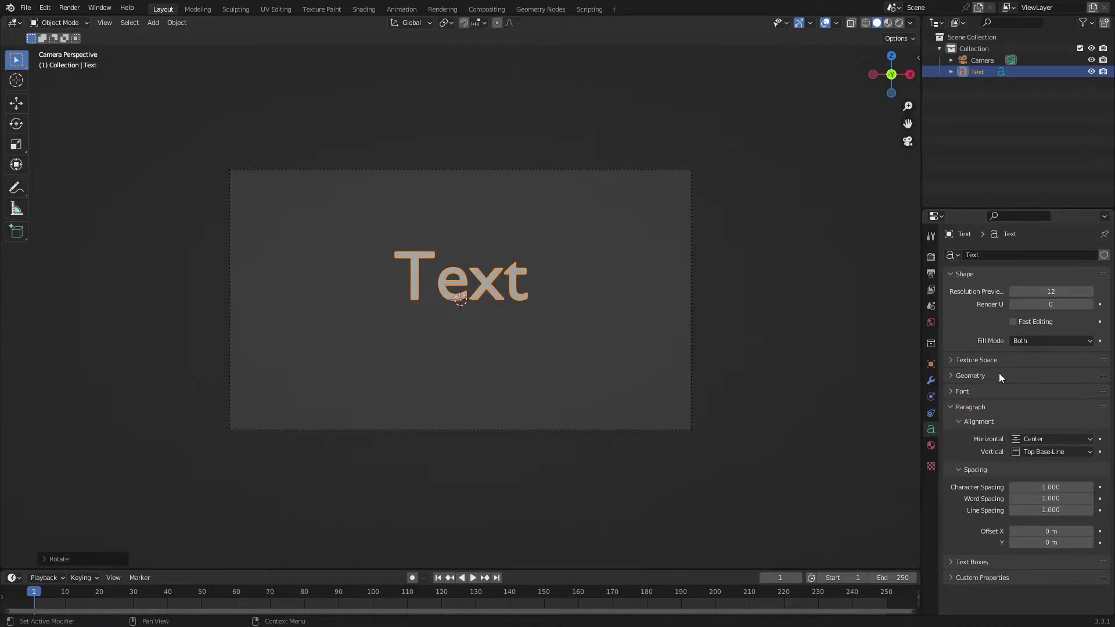
click(962, 392)
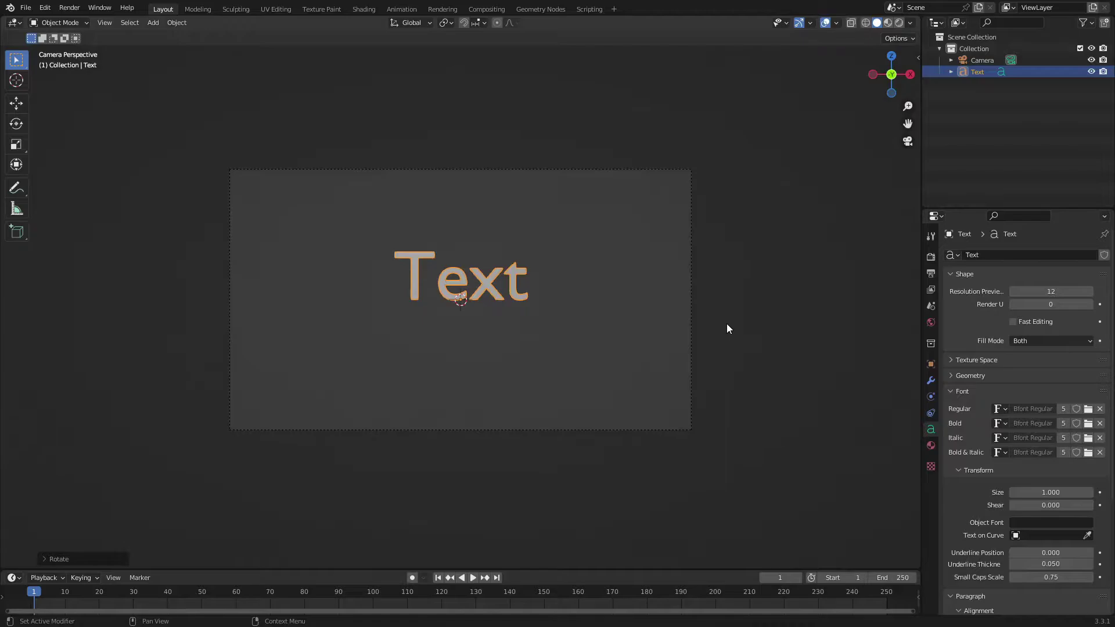
scroll(574, 336, up, 4)
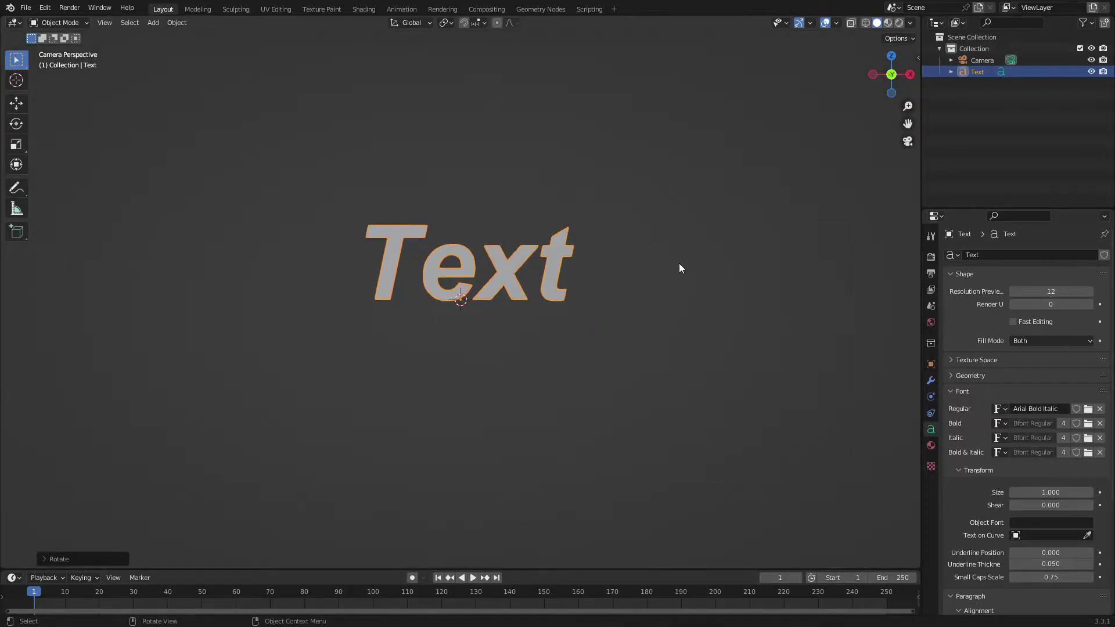
- Replace the text object's content with TEXT in capitals and return to Object Mode
key(Tab)
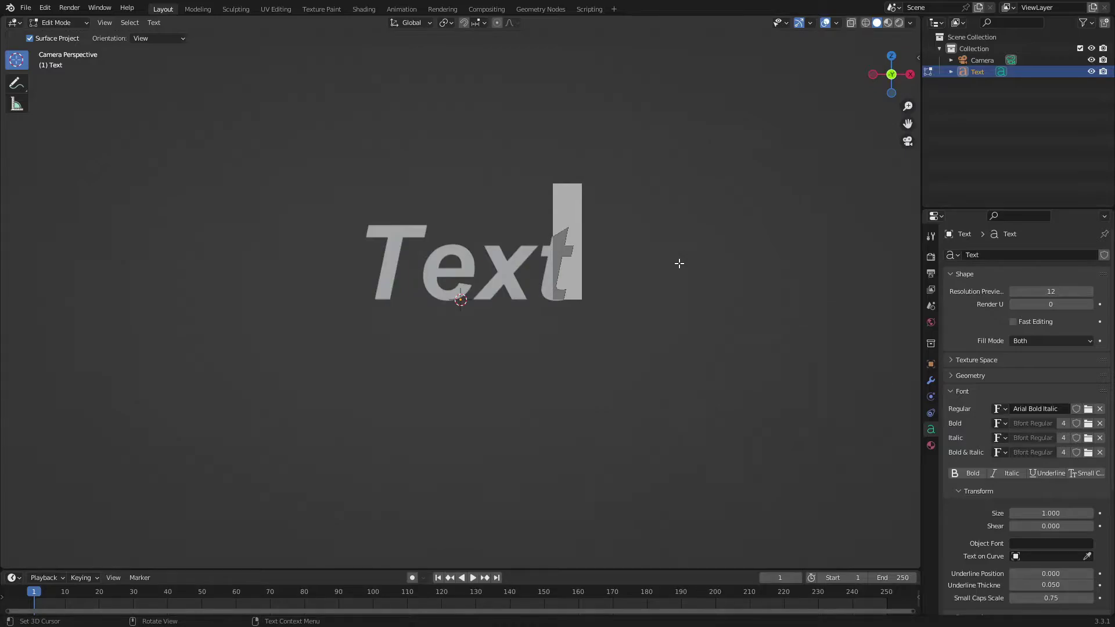
key(Tab)
key(Tab)
key(BackSpace)
key(BackSpace)
key(BackSpace)
key(BackSpace)
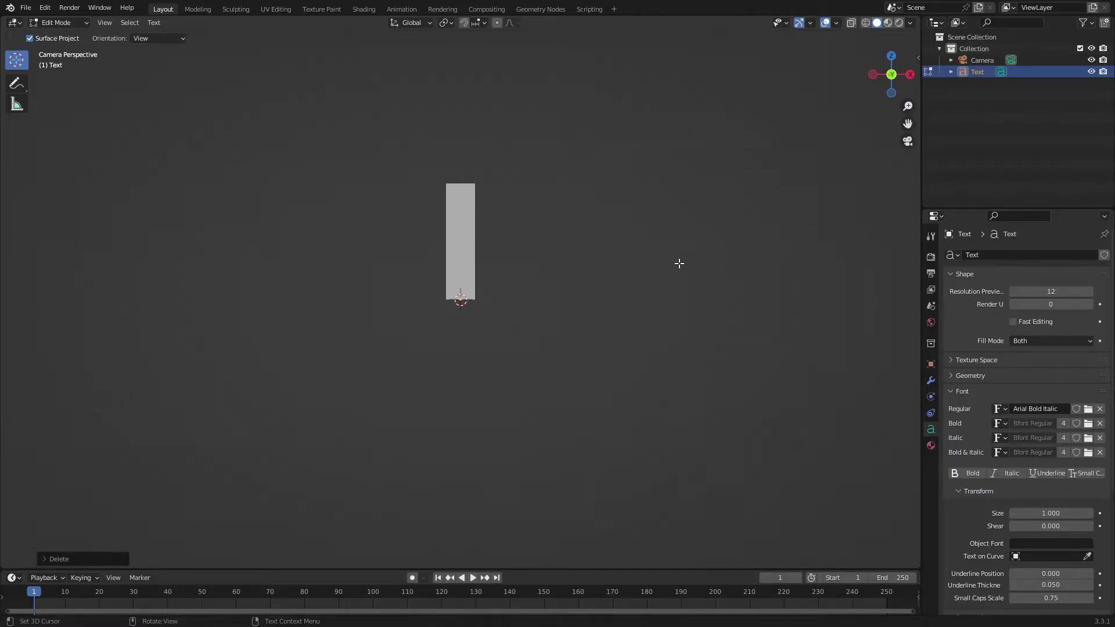
text(TEXT)
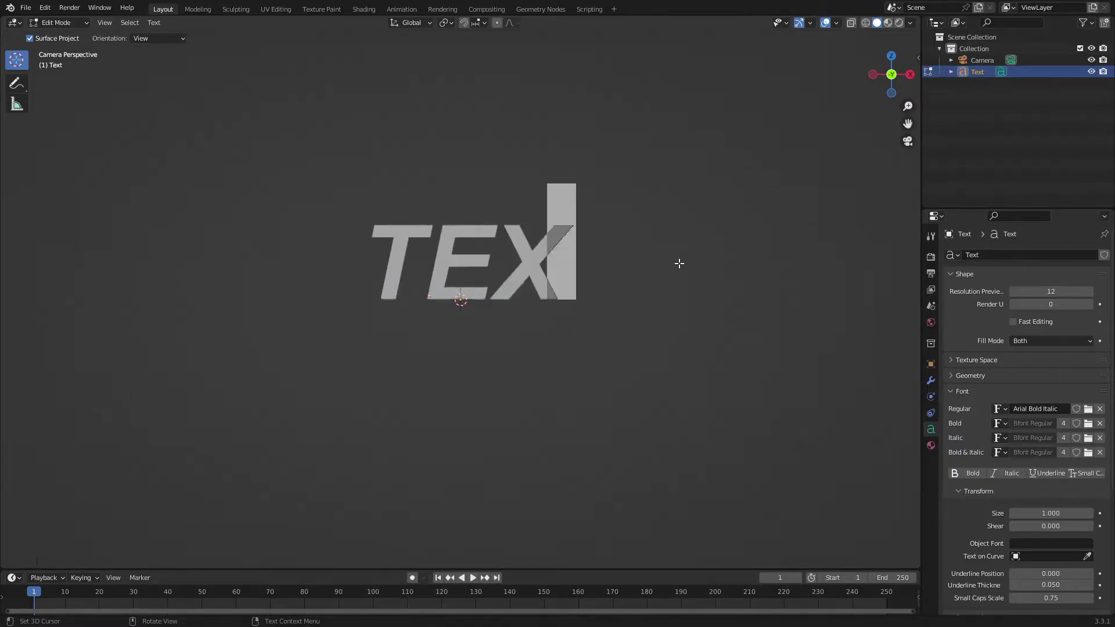
key(Tab)
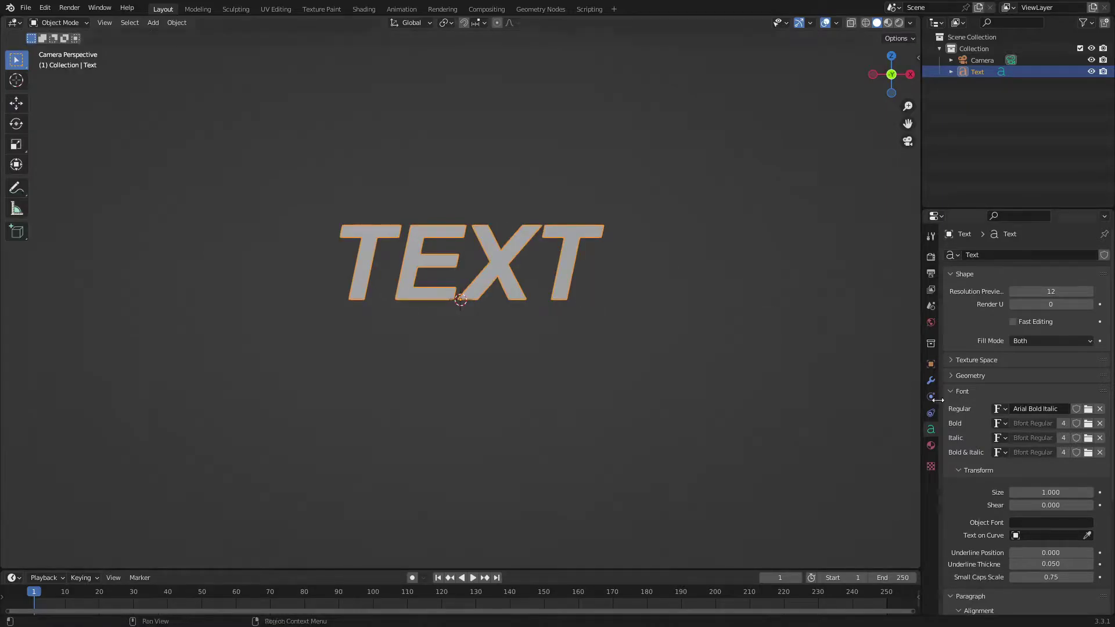
- Set the text's paragraph Y offset to -0.25 m to centre it vertically on its origin
scroll(974, 408, down, 5)
scroll(974, 406, down, 2)
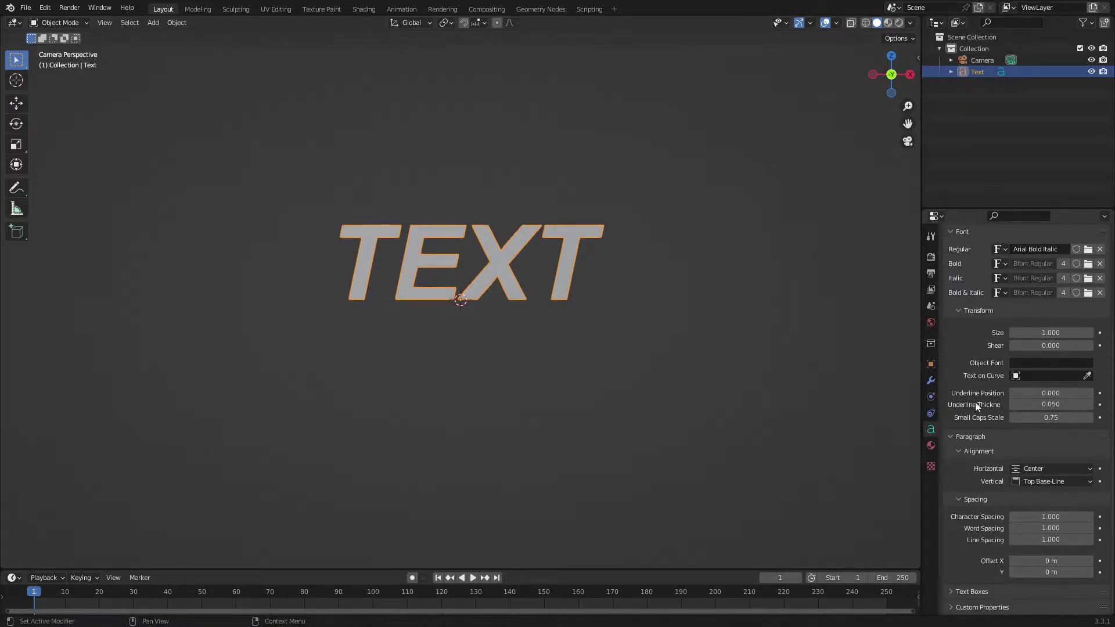
click(1015, 574)
click(1015, 574)
click(1014, 573)
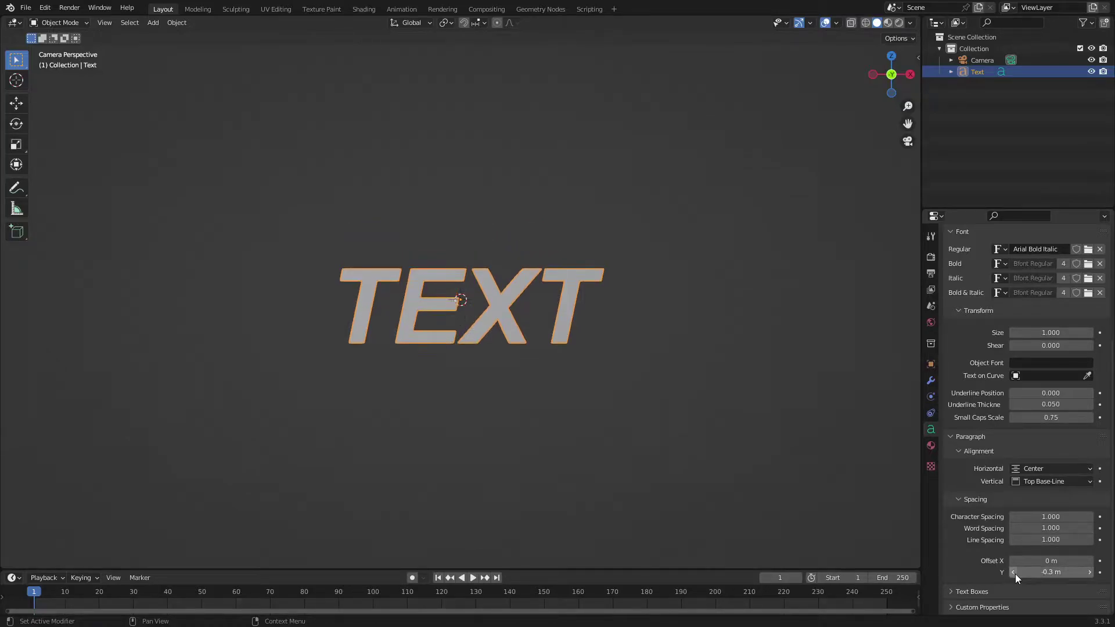
click(1090, 573)
click(1053, 572)
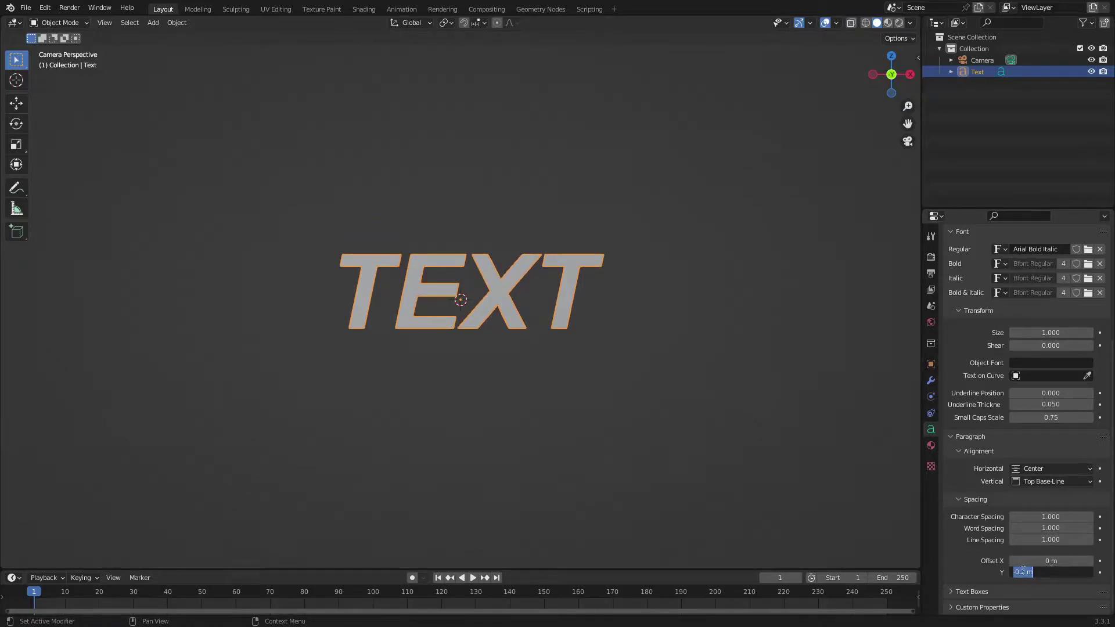
click(1025, 572)
text(5)
key(Return)
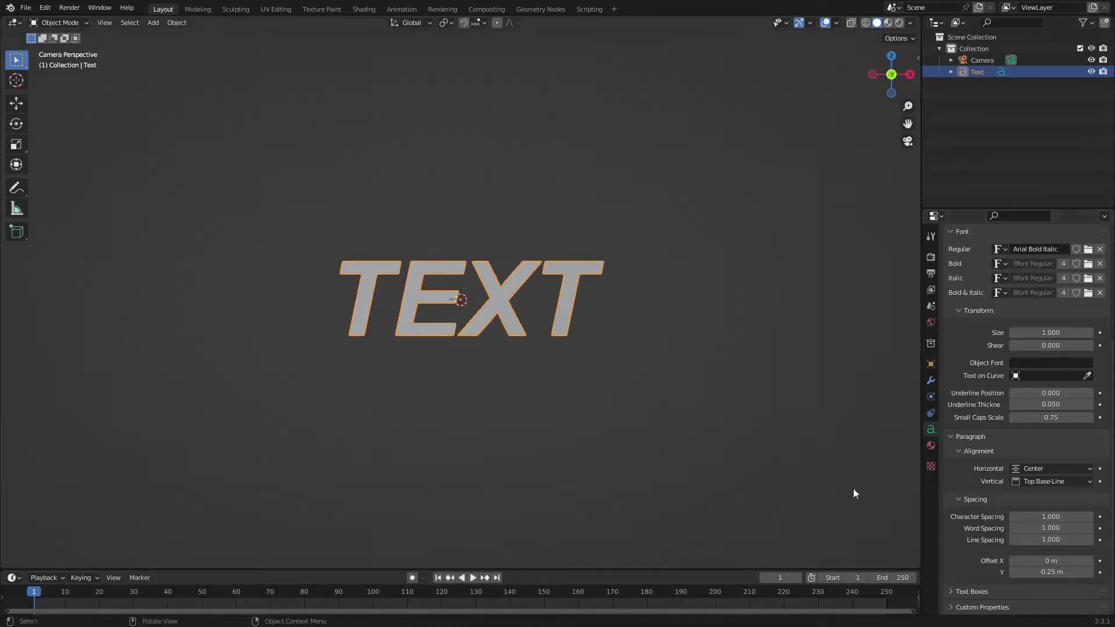
- Scale the text down uniformly so that it takes up a small central part of the camera frame
scroll(566, 336, down, 5)
scroll(566, 319, up, 2)
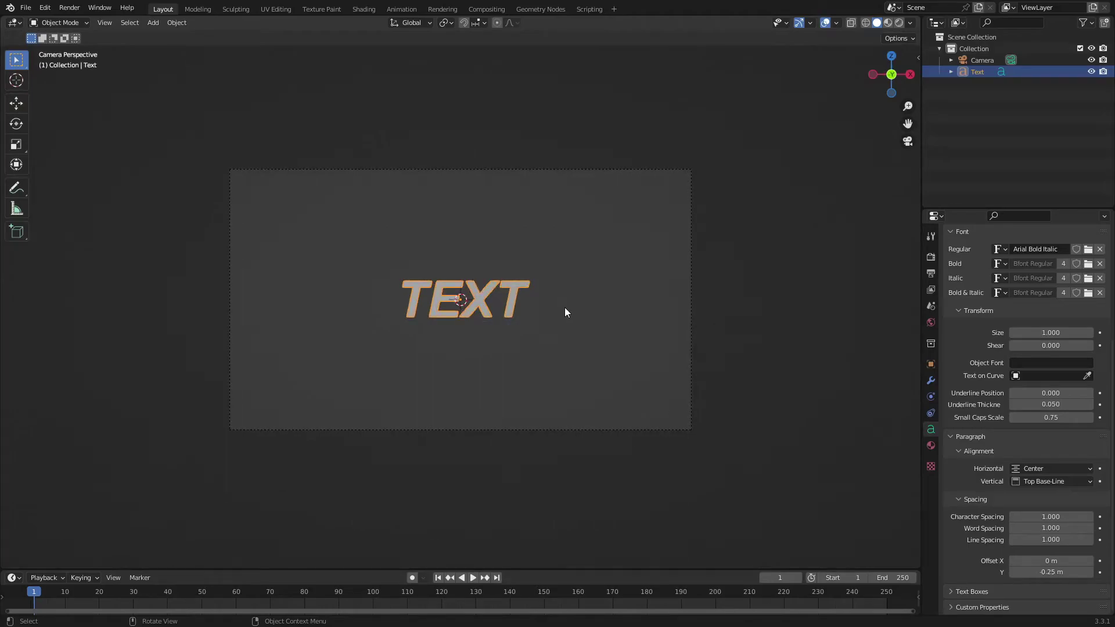
scroll(569, 311, up, 2)
key(s)
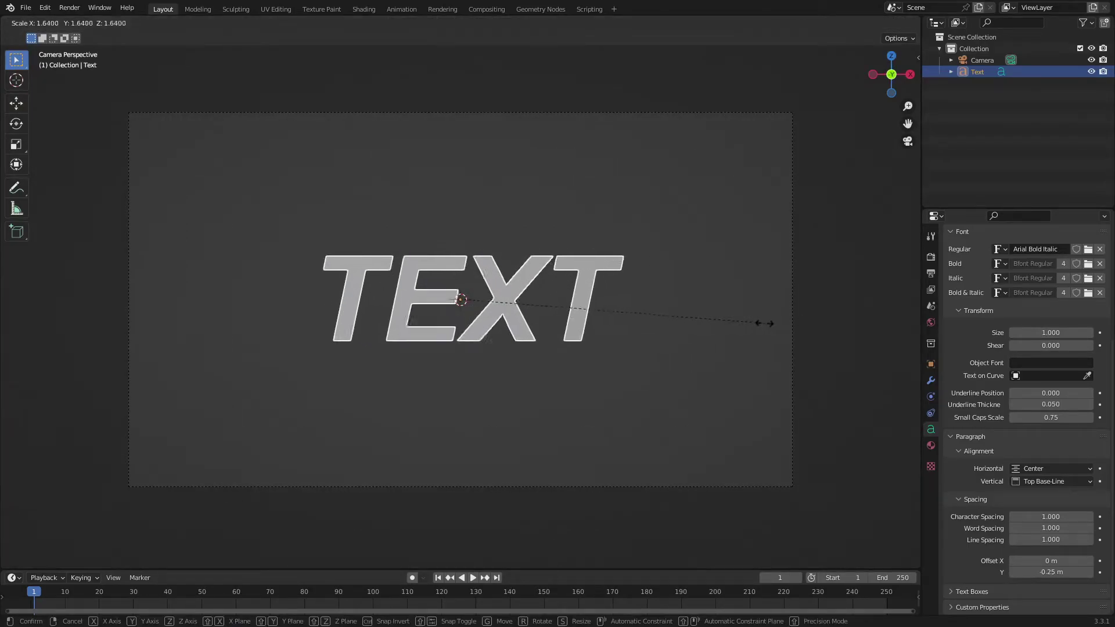
click(575, 324)
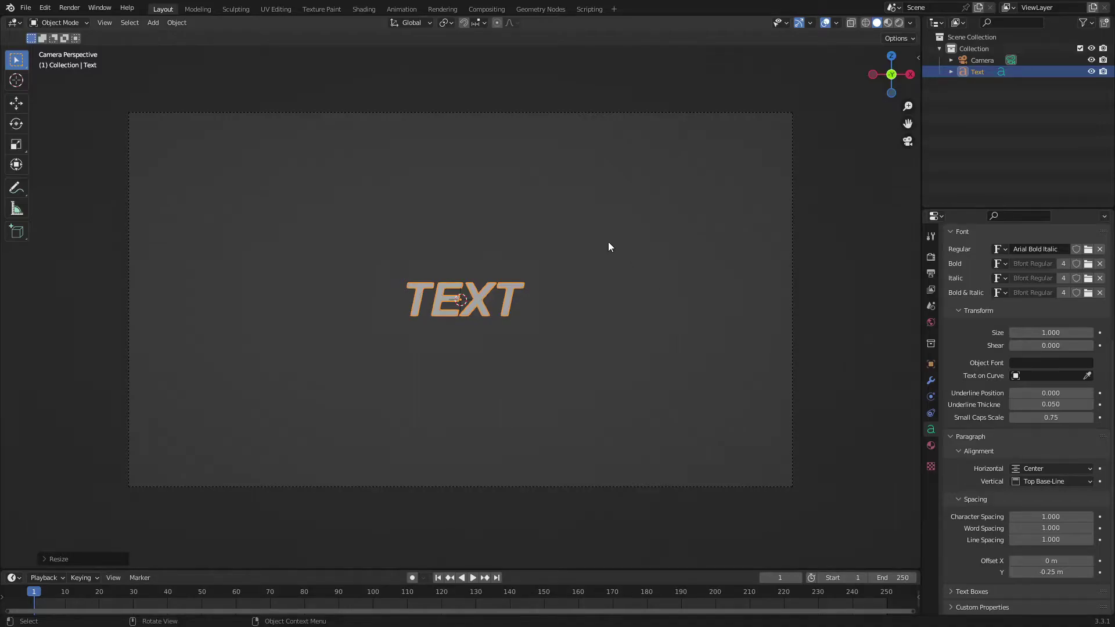
- Add a mesh plane at the origin and rotate it 90° about the X axis
key(shift+a)
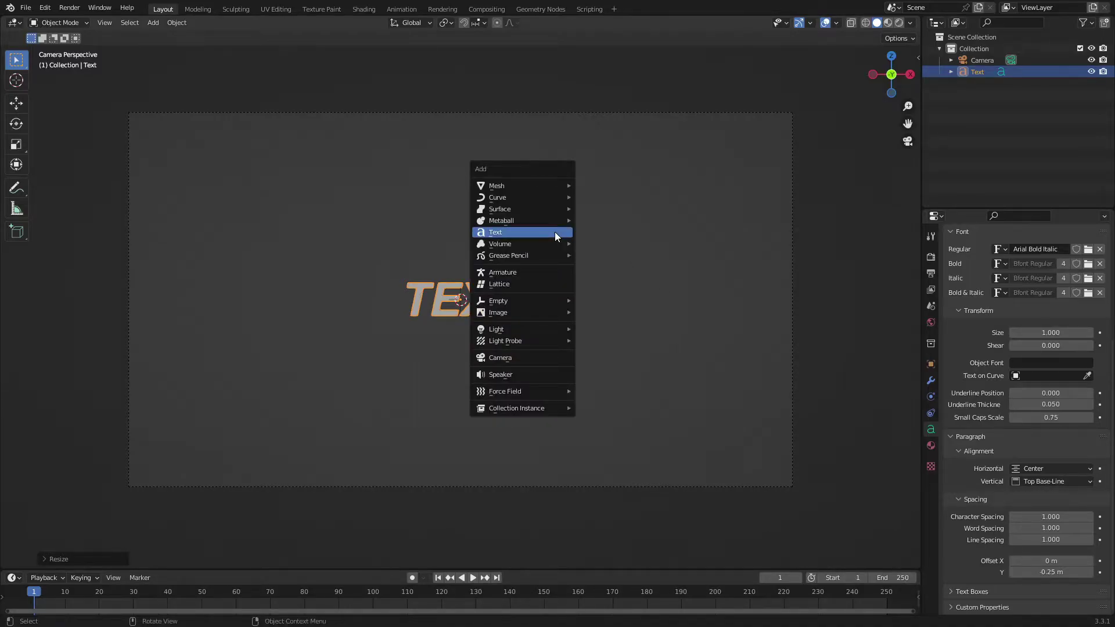
mouse_move(532, 184)
click(593, 185)
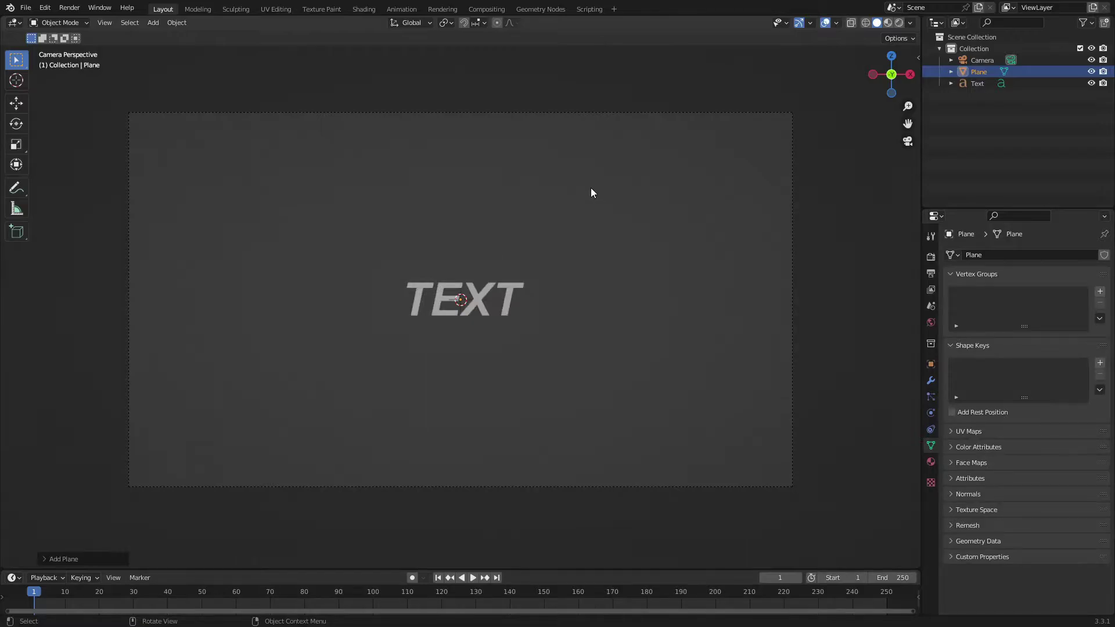
key(r)
key(x)
key(9)
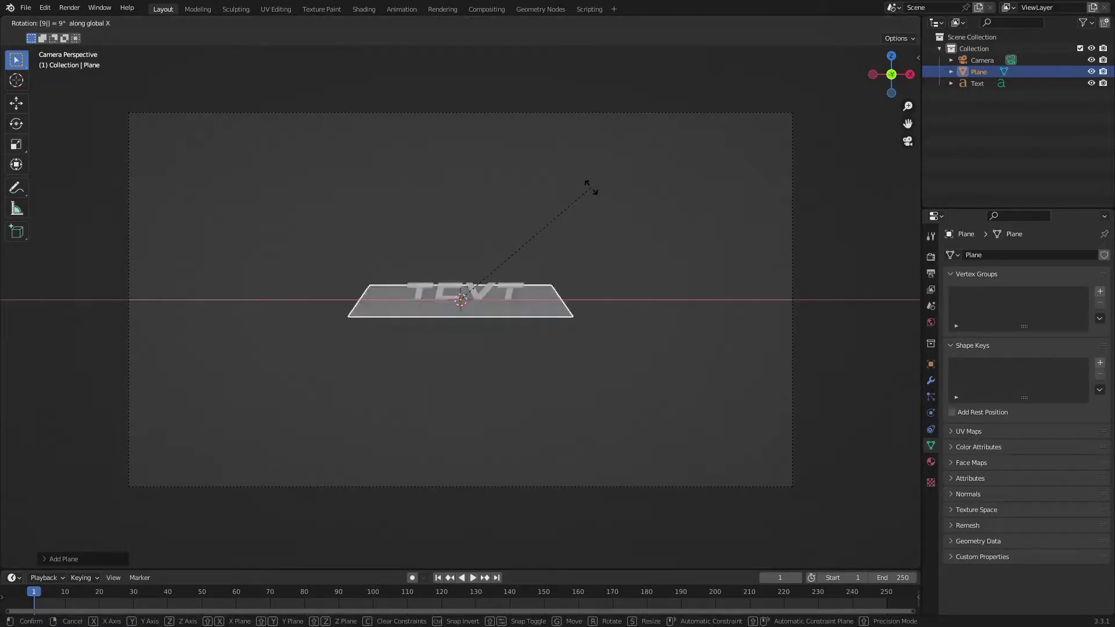
key(0)
key(Return)
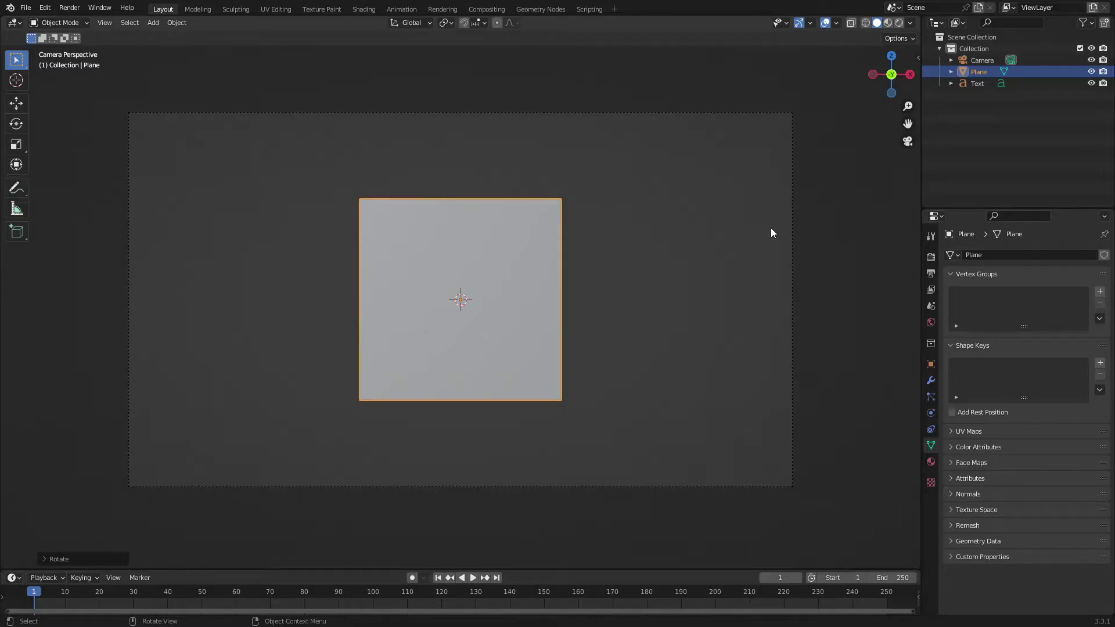
- Move the upright plane slightly back so that it sits just behind the text
middle_drag(771, 233, 674, 252)
key(g)
key(y)
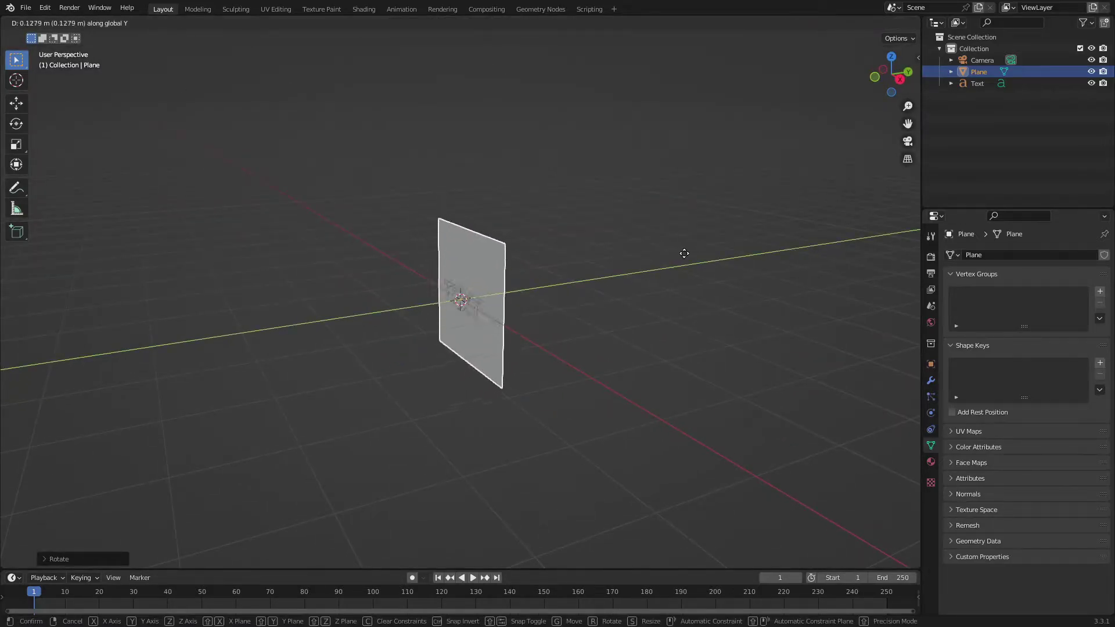
right_click(684, 253)
scroll(474, 311, up, 5)
mouse_move(474, 312)
middle_down()
mouse_move(527, 312)
mouse_move(510, 359)
mouse_move(732, 352)
mouse_move(689, 328)
mouse_move(457, 311)
mouse_move(584, 249)
mouse_move(472, 293)
mouse_move(472, 305)
mouse_move(622, 333)
mouse_move(492, 320)
middle_up()
scroll(525, 314, down, 4)
key(g)
key(x)
click(514, 321)
click(457, 312)
right_click(479, 311)
click(472, 305)
scroll(726, 313, down, 4)
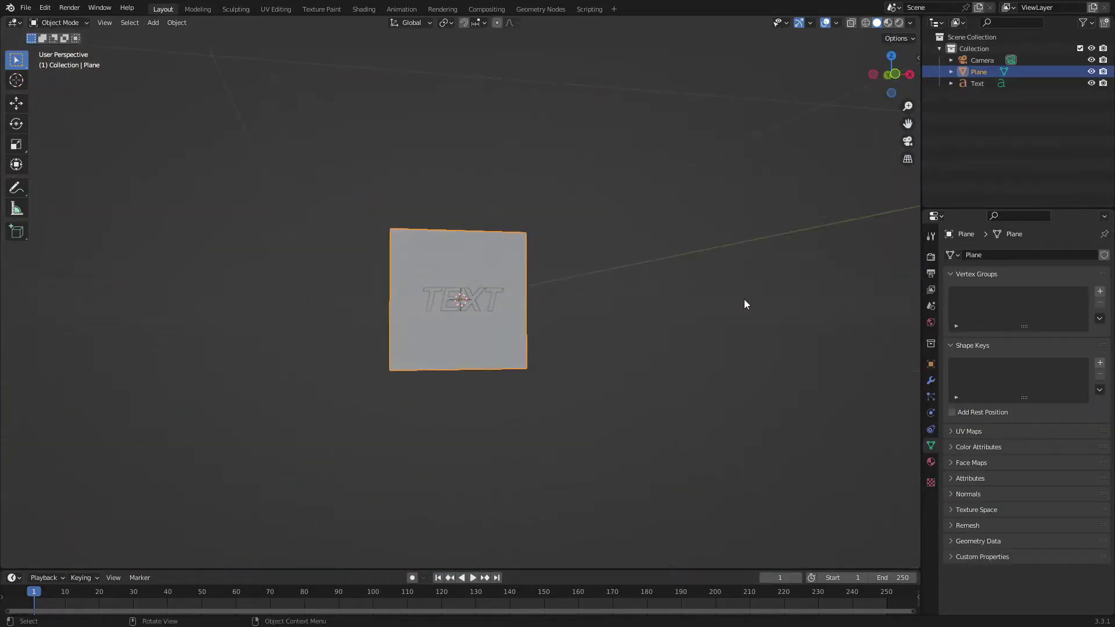
- Scale the plane along Z to about a third of its height, and stretch it along X slightly past the camera frame's sides
key(s)
key(z)
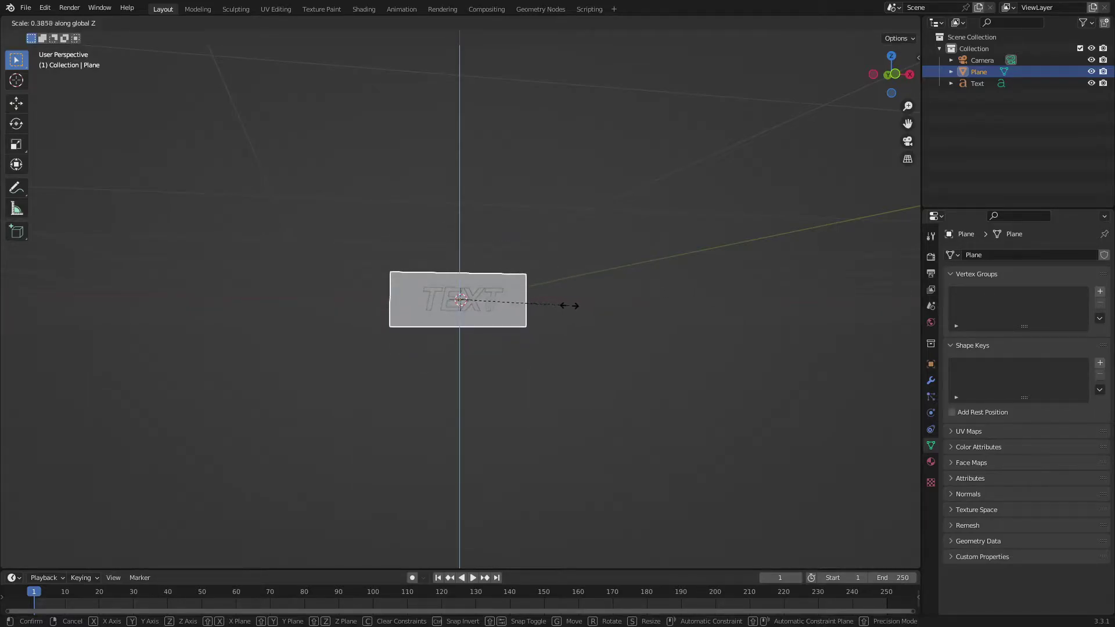
click(552, 304)
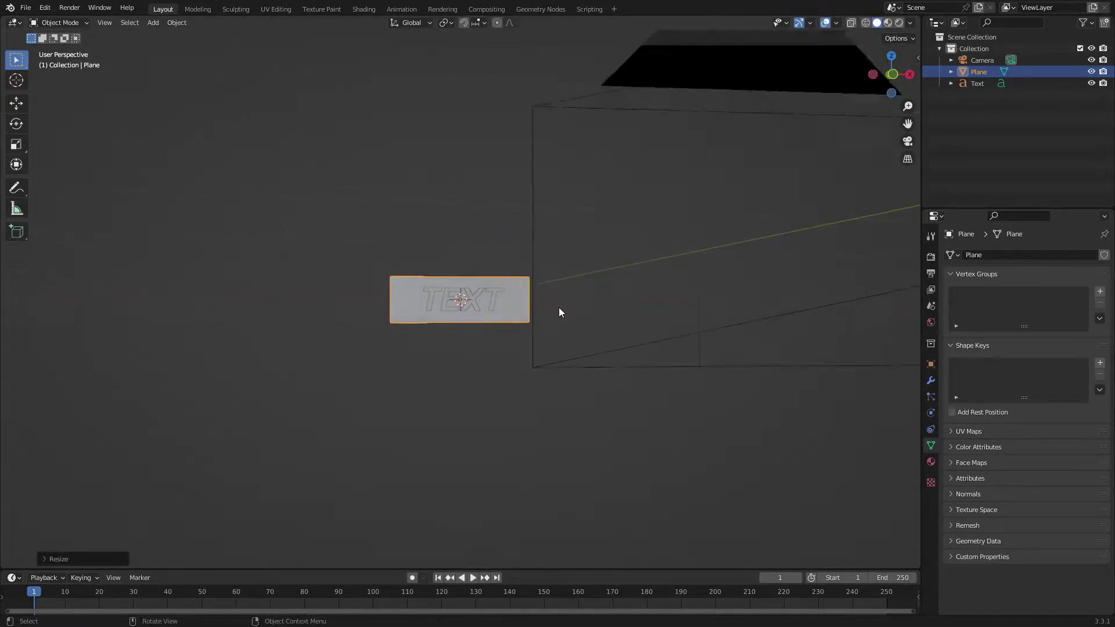
key(KP_0)
key(s)
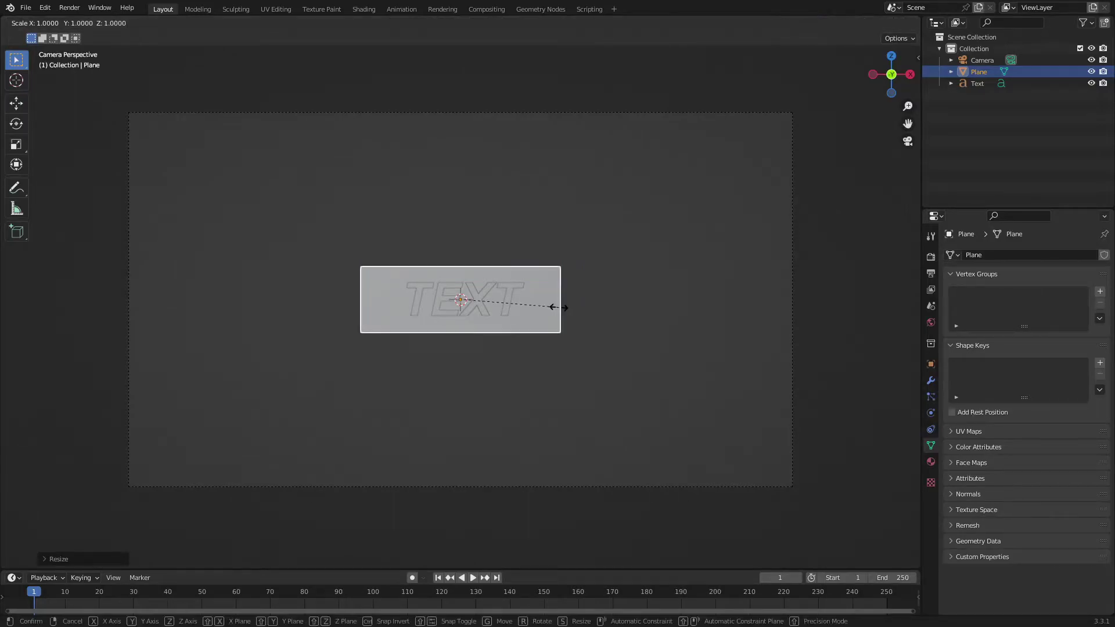
key(x)
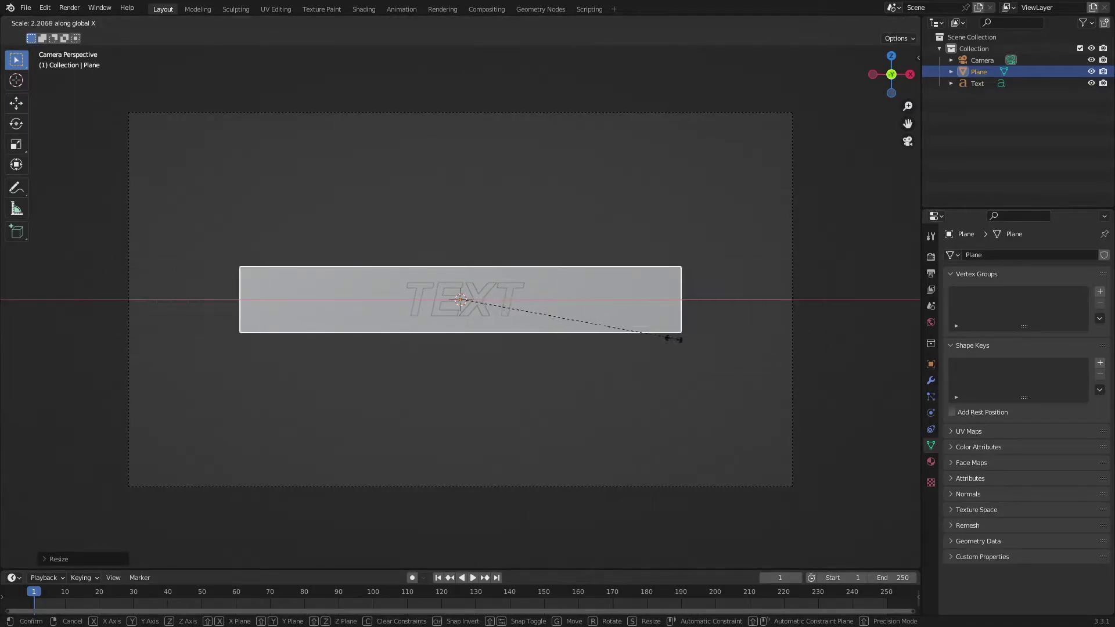
click(791, 343)
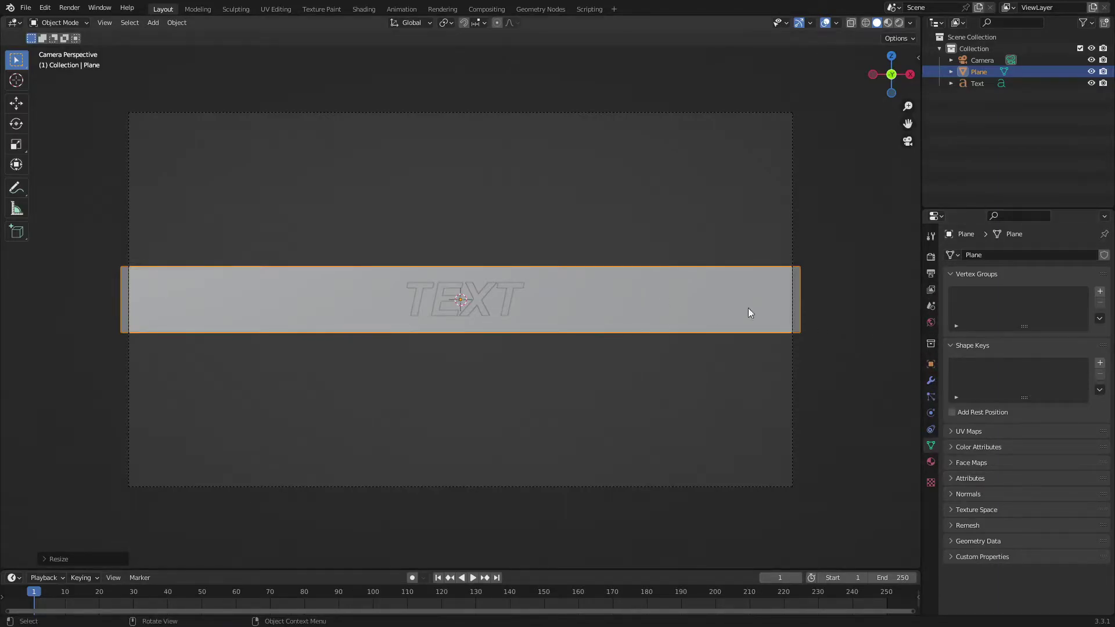
drag(333, 570, 346, 537)
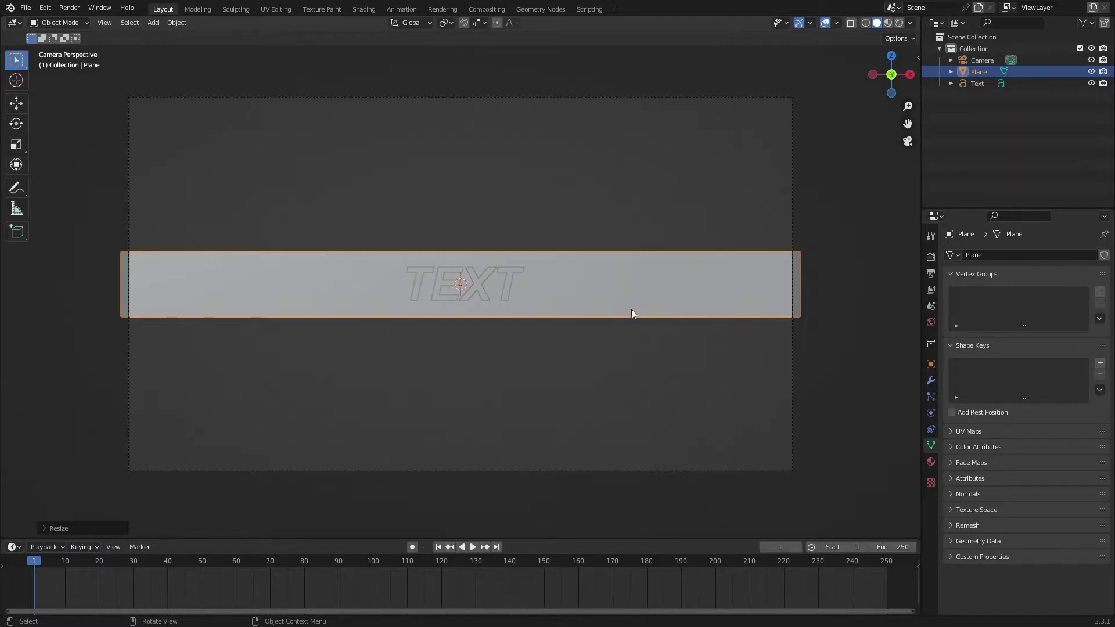
- Assign the existing material named Material to the text and change its surface shader to Emission
click(478, 285)
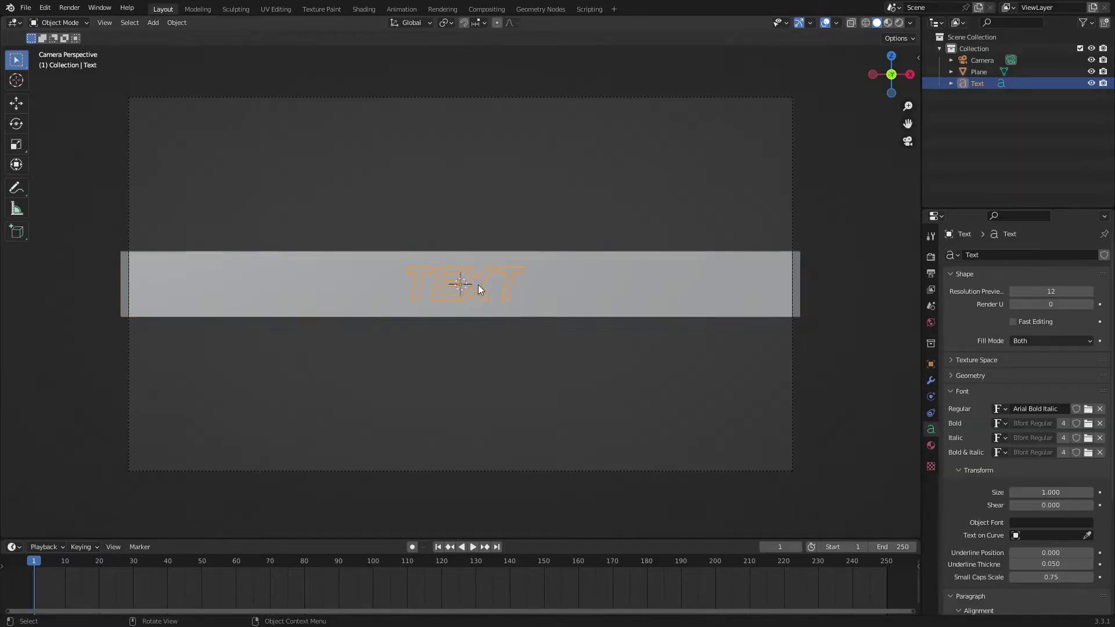
click(931, 445)
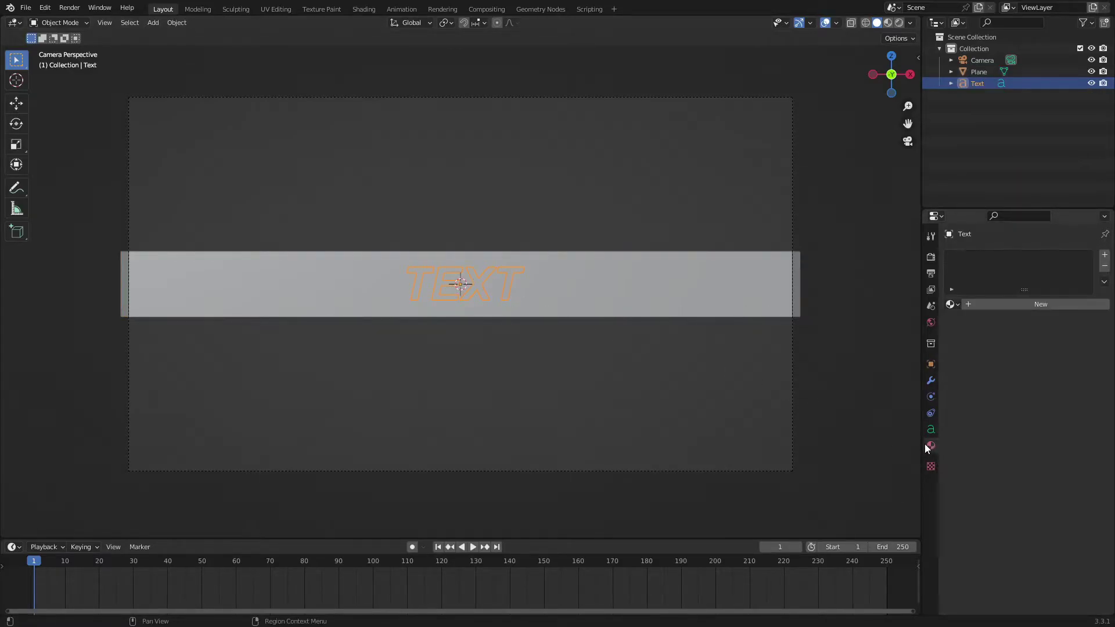
click(953, 304)
click(967, 323)
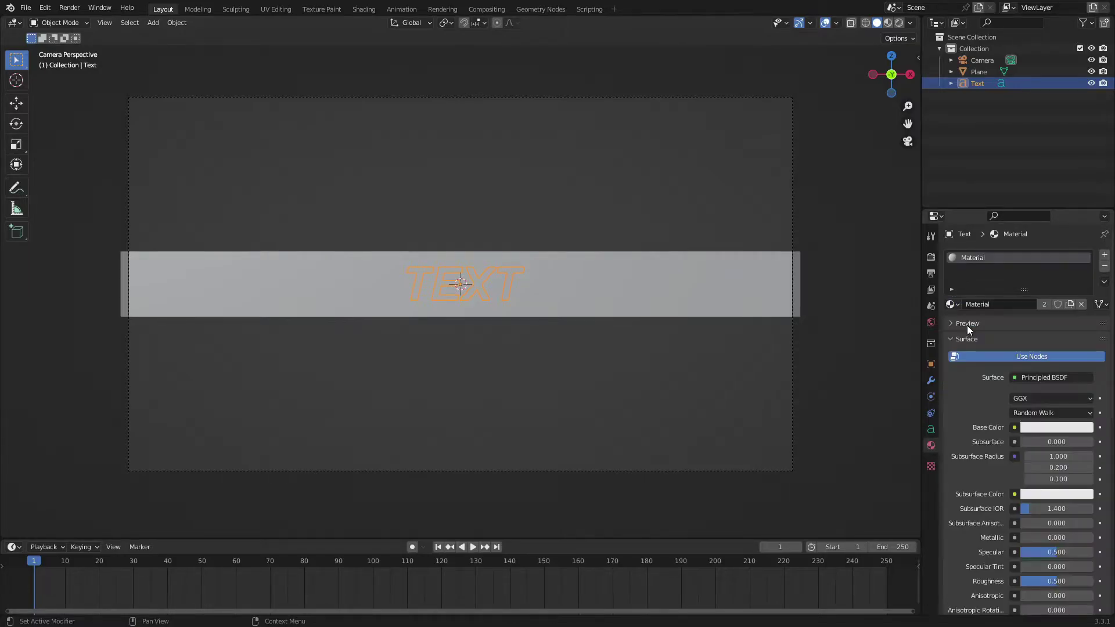
click(1040, 378)
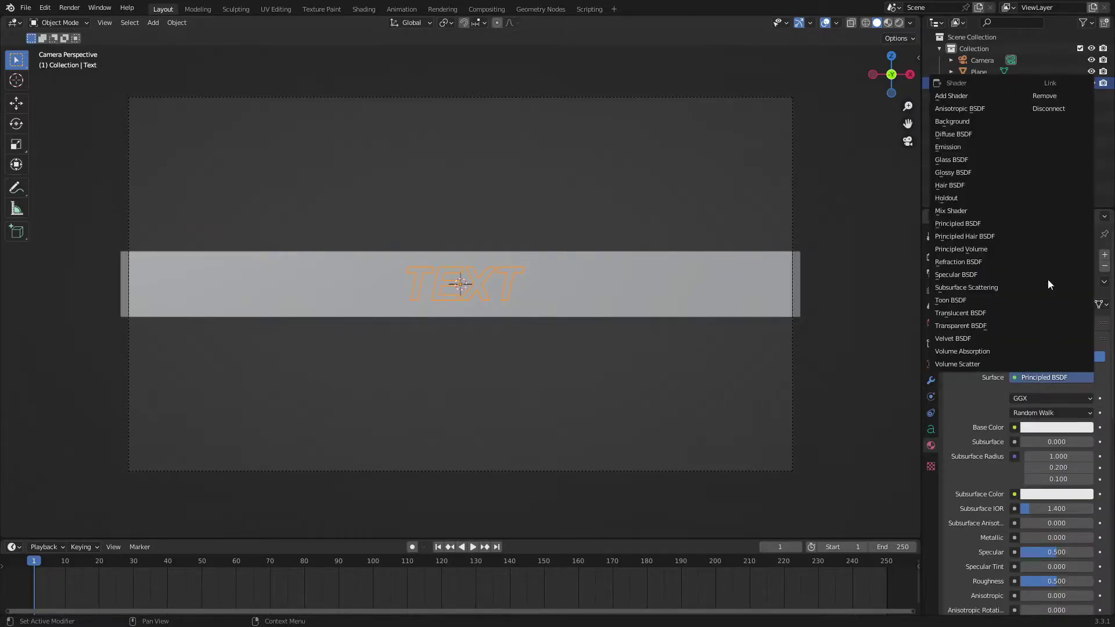
click(971, 144)
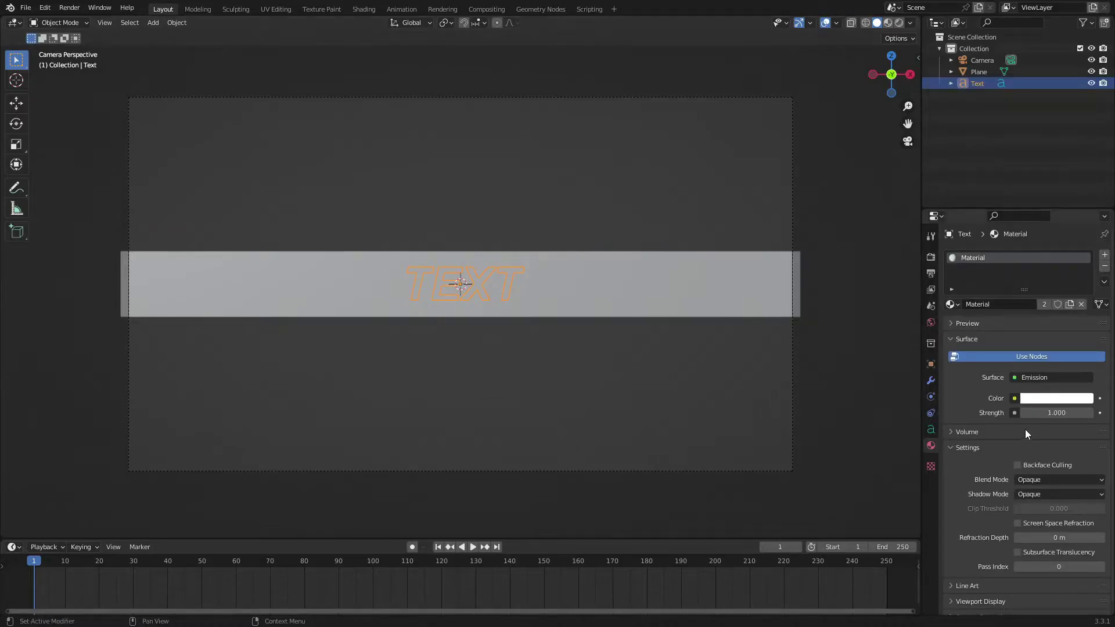
- Set the scene's color management view transform to Standard
click(931, 257)
click(981, 572)
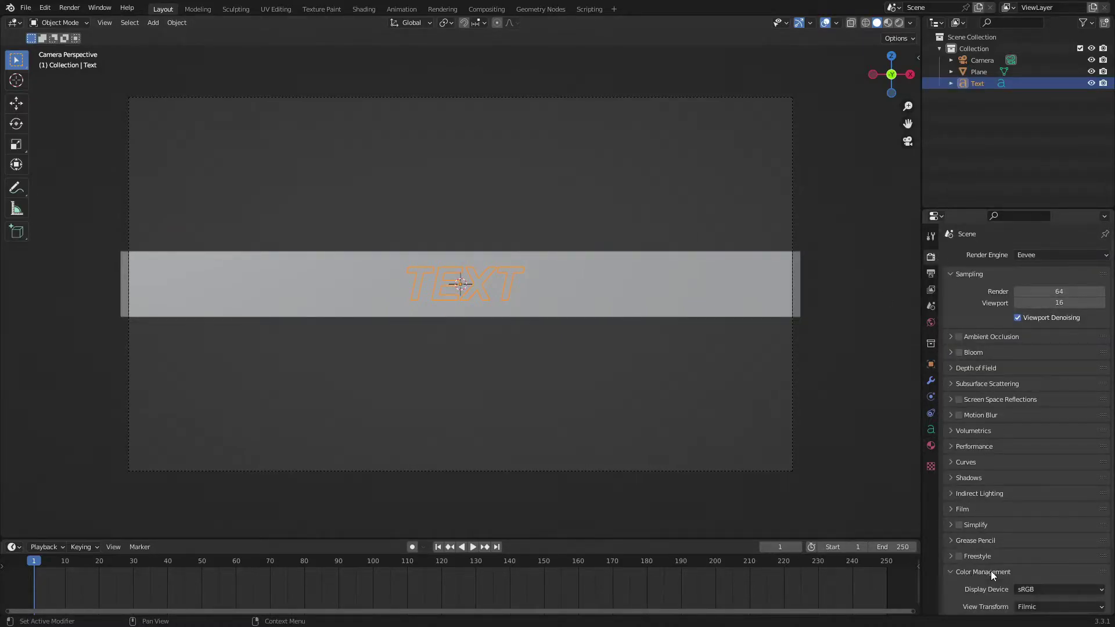
scroll(995, 569, down, 3)
click(1047, 537)
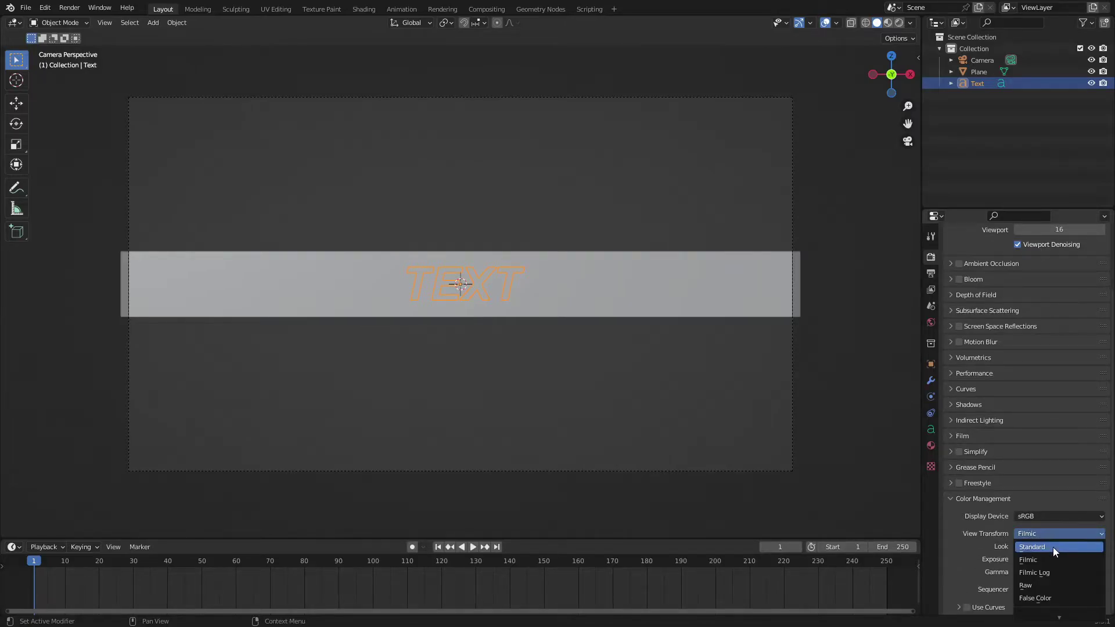
click(1053, 547)
- Give the plane a new material with an Emission surface shader and a black color
click(931, 445)
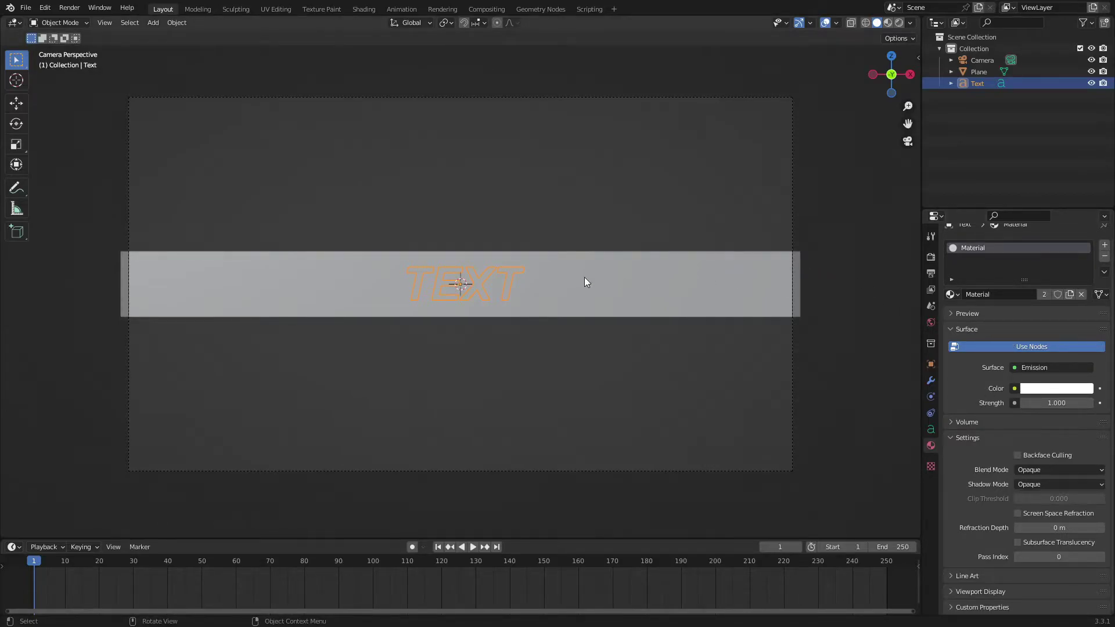
click(620, 280)
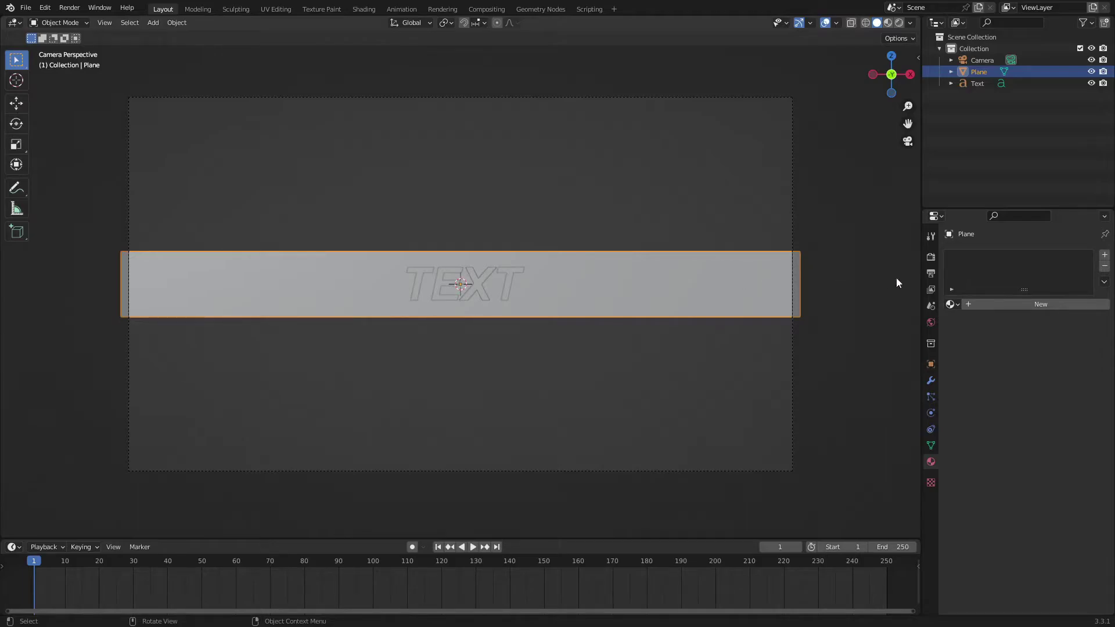
click(1007, 303)
click(1069, 427)
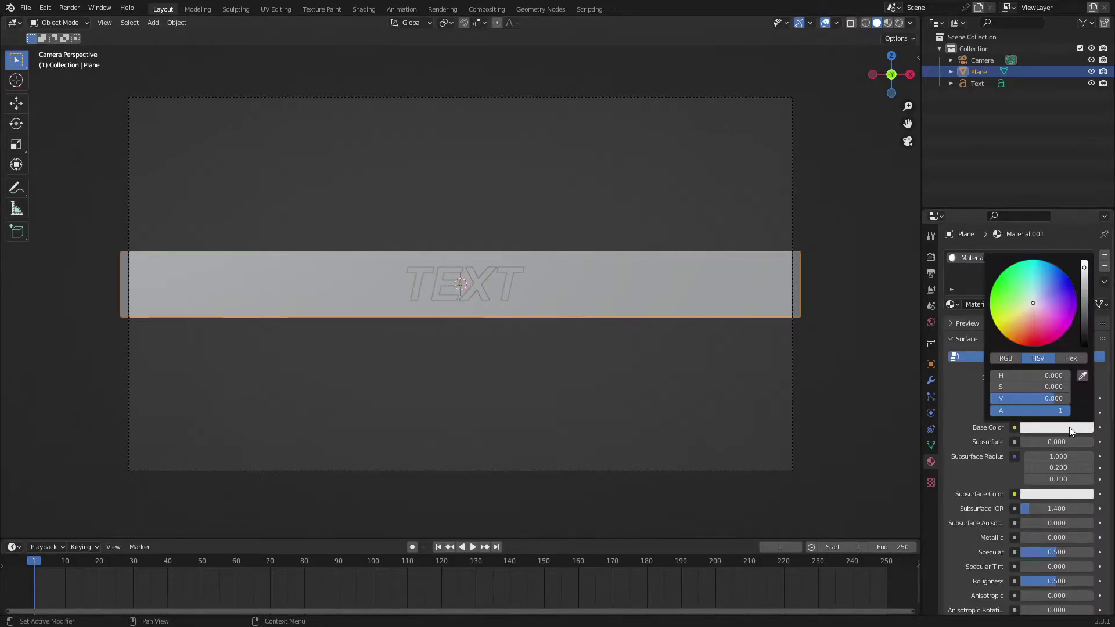
click(1036, 378)
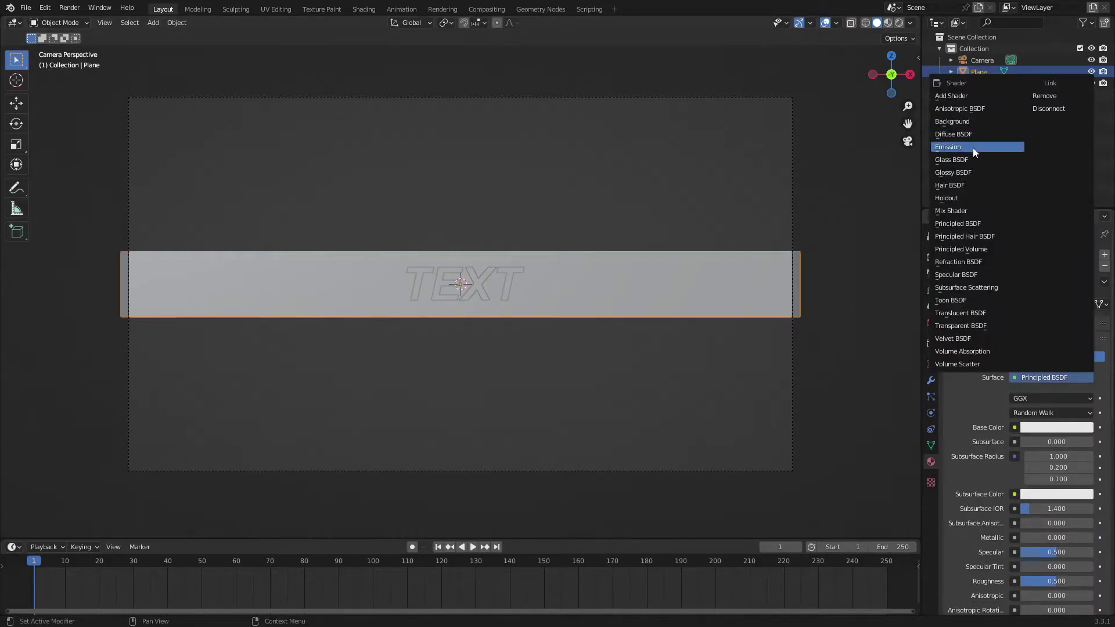
click(973, 147)
click(1057, 399)
drag(1083, 273, 1083, 315)
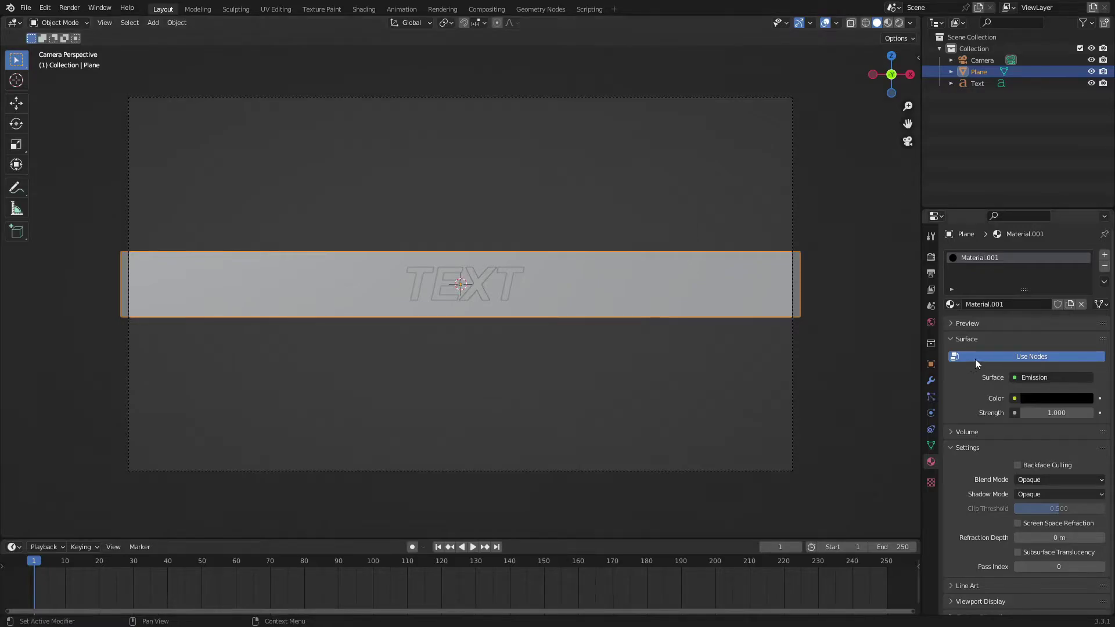
- Switch the viewport to Rendered shading and deselect the plane to preview the white text on the black bar
scroll(989, 361, down, 1)
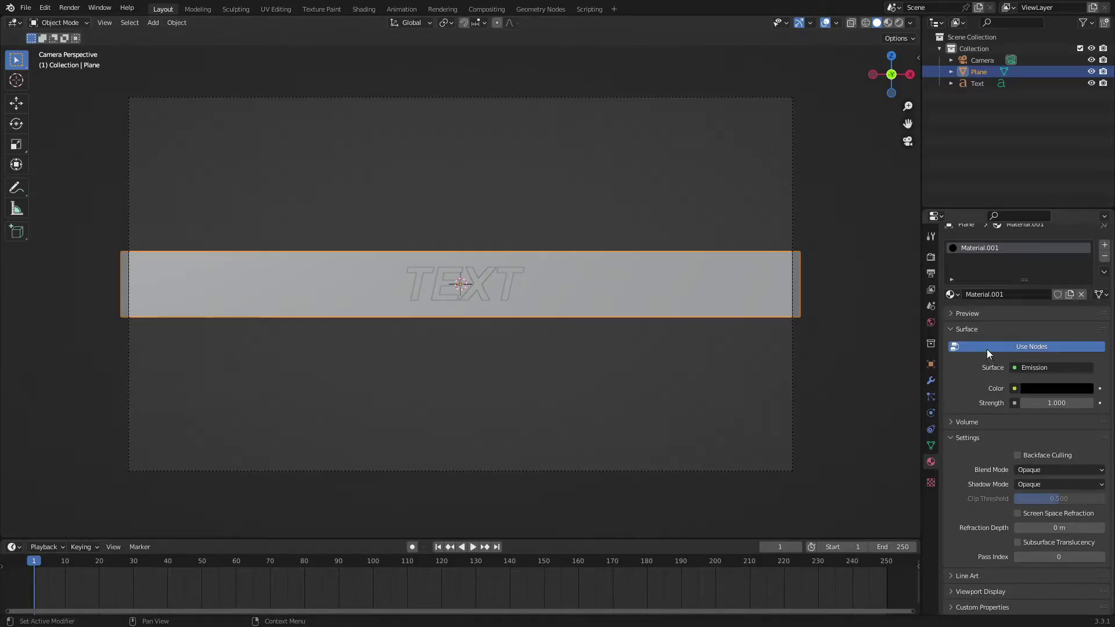
click(899, 23)
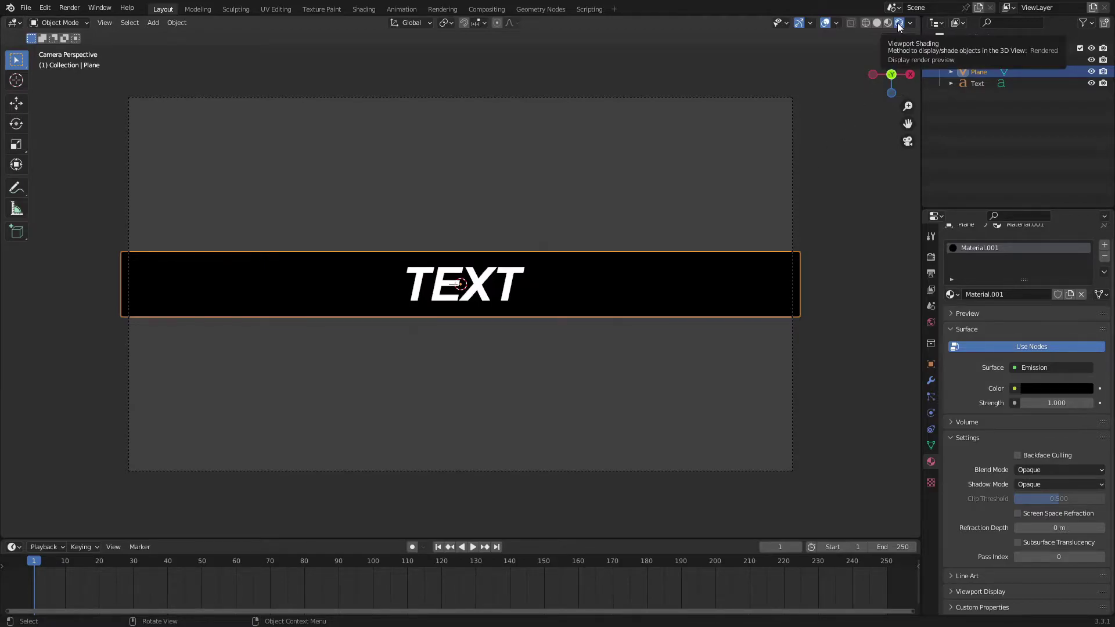
click(518, 317)
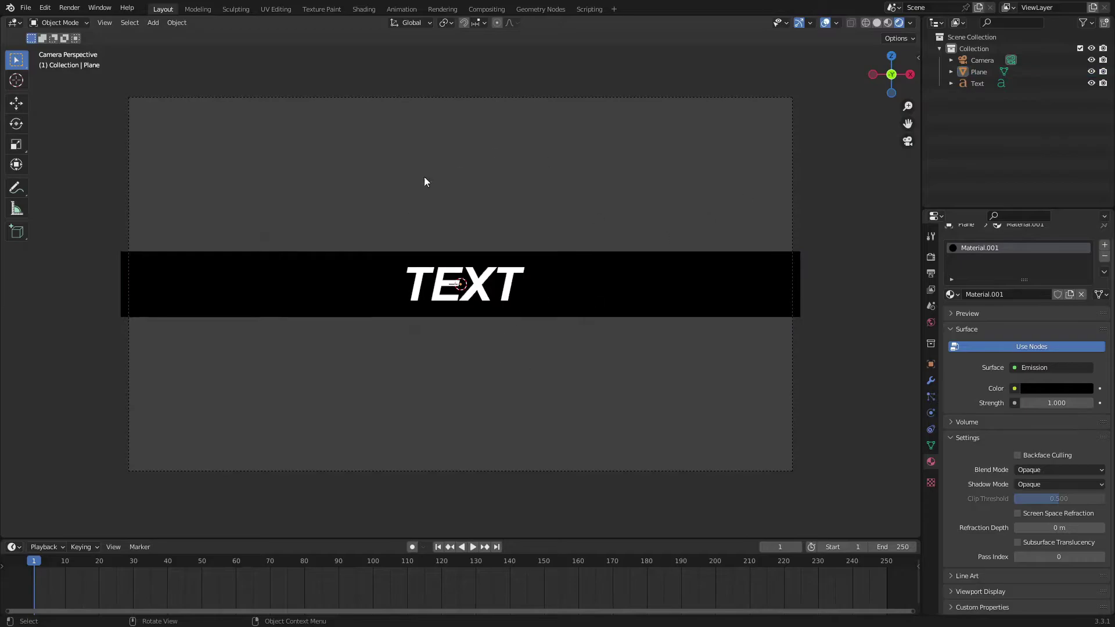
scroll(665, 260, down, 4)
scroll(627, 241, up, 3)
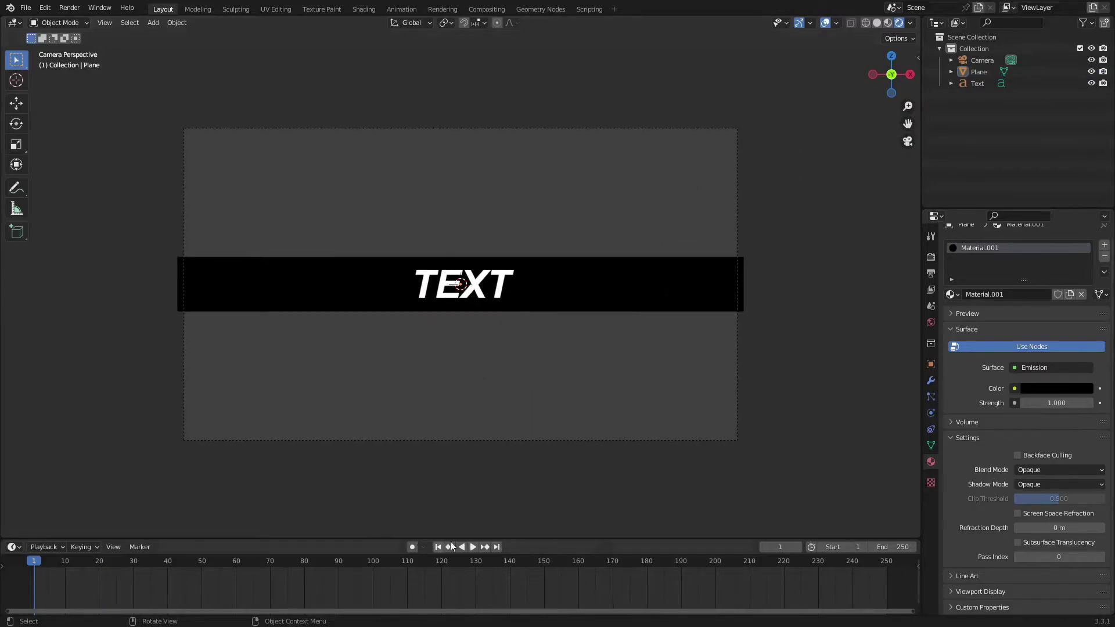
- Set the animation's start frame to 0 and the output frame rate to 60 fps
click(847, 547)
text(0)
key(Return)
click(931, 257)
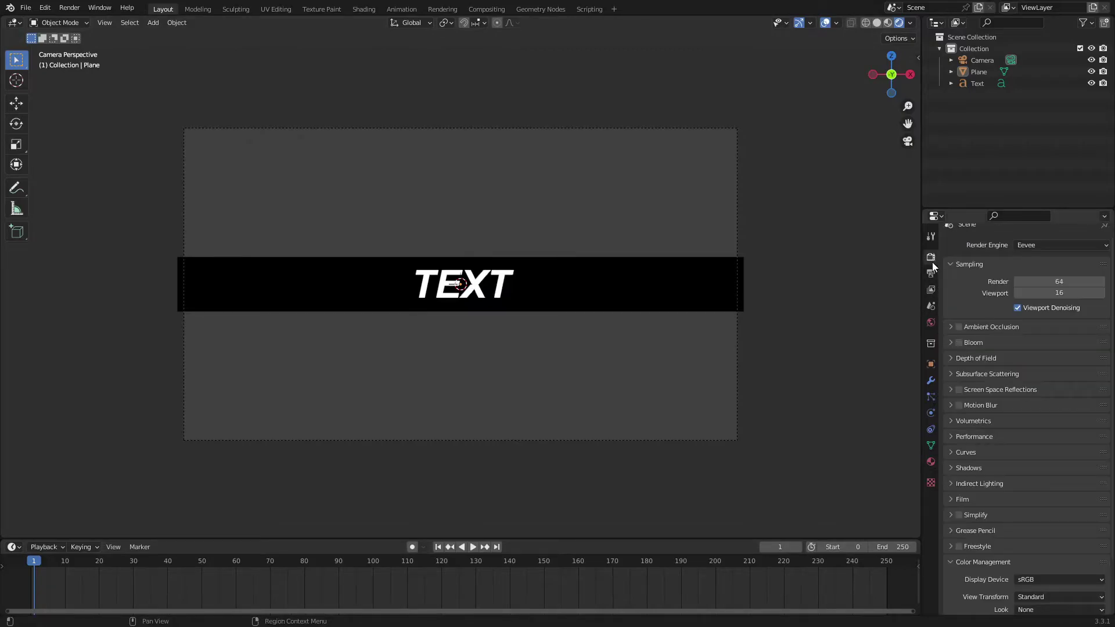
click(931, 272)
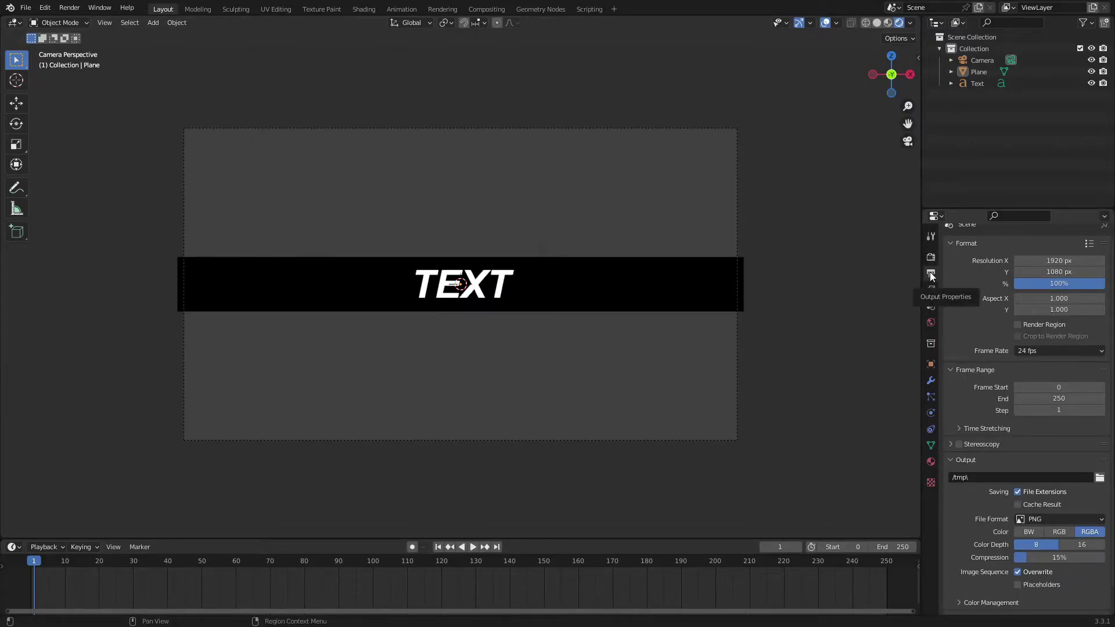
click(1041, 350)
click(1066, 445)
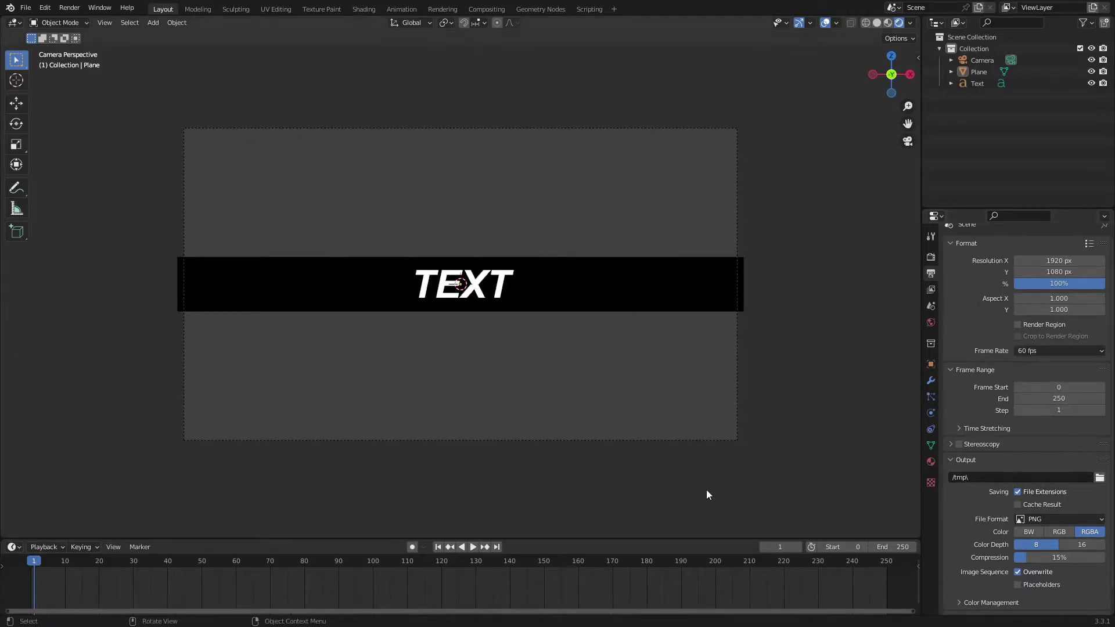
- Insert a Location keyframe for the centred black plane at frame 40
key(shift+Left)
ctrl+scroll(212, 611, up, 3)
scroll(198, 586, up, 5)
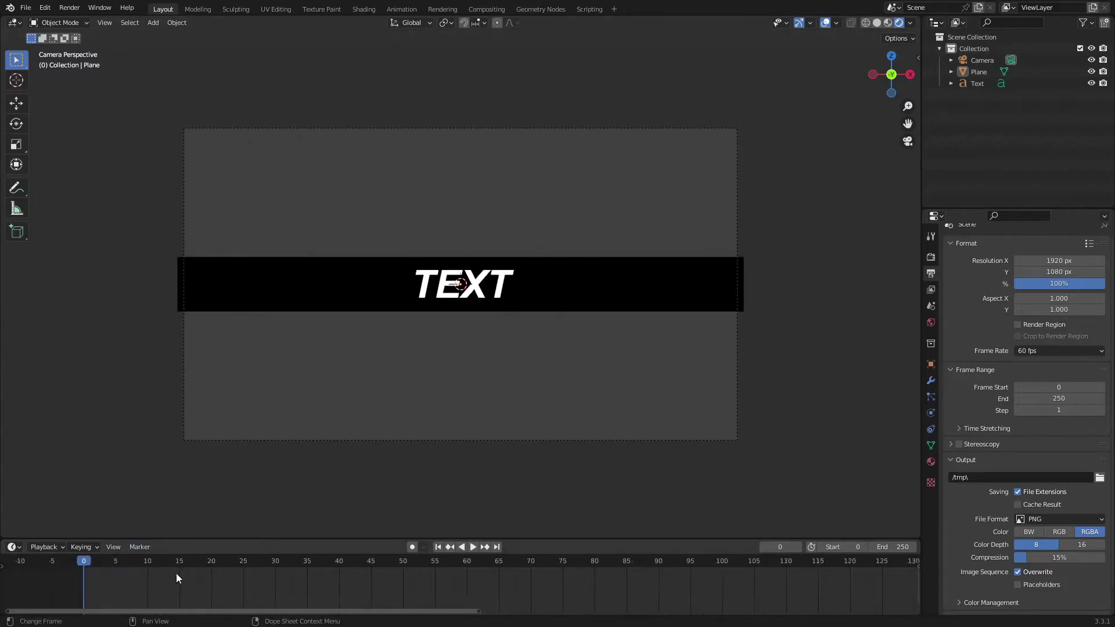
click(600, 296)
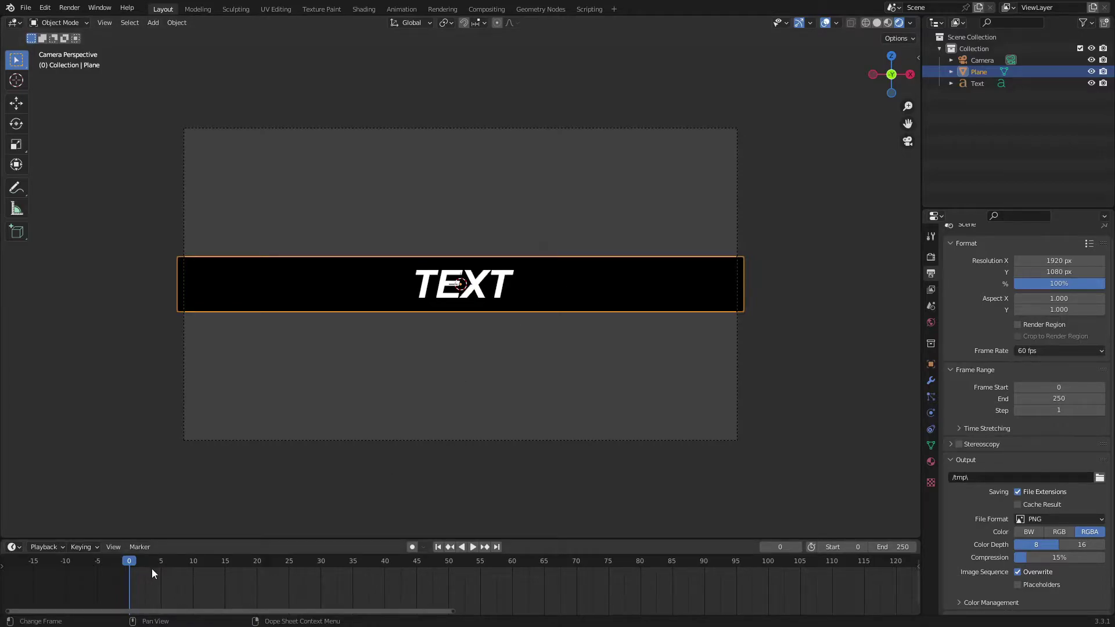
key(space)
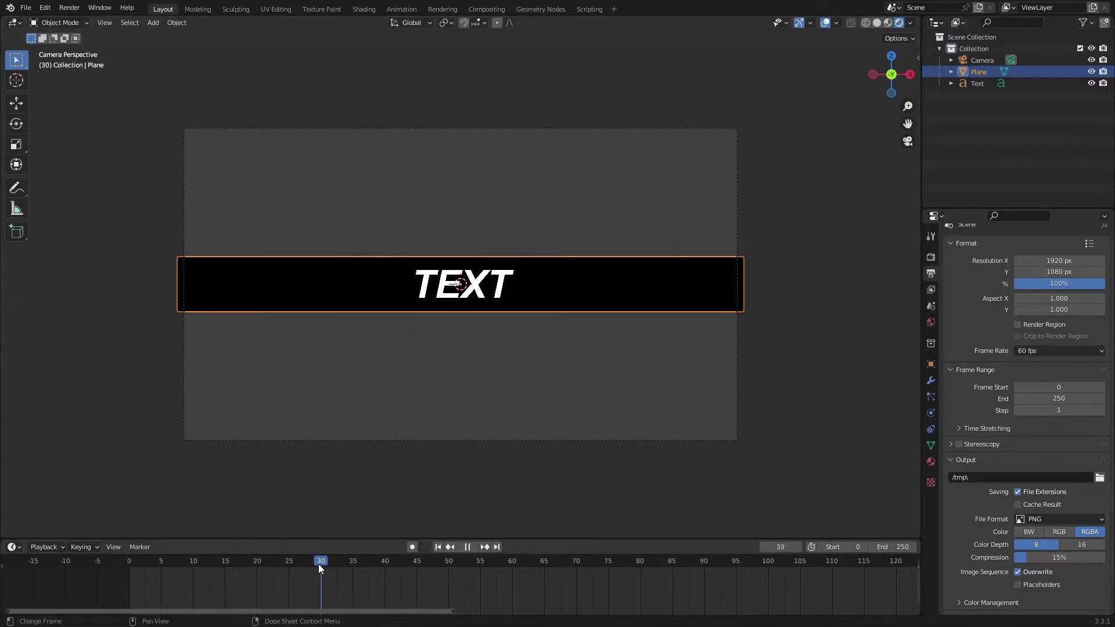
key(space)
key(i)
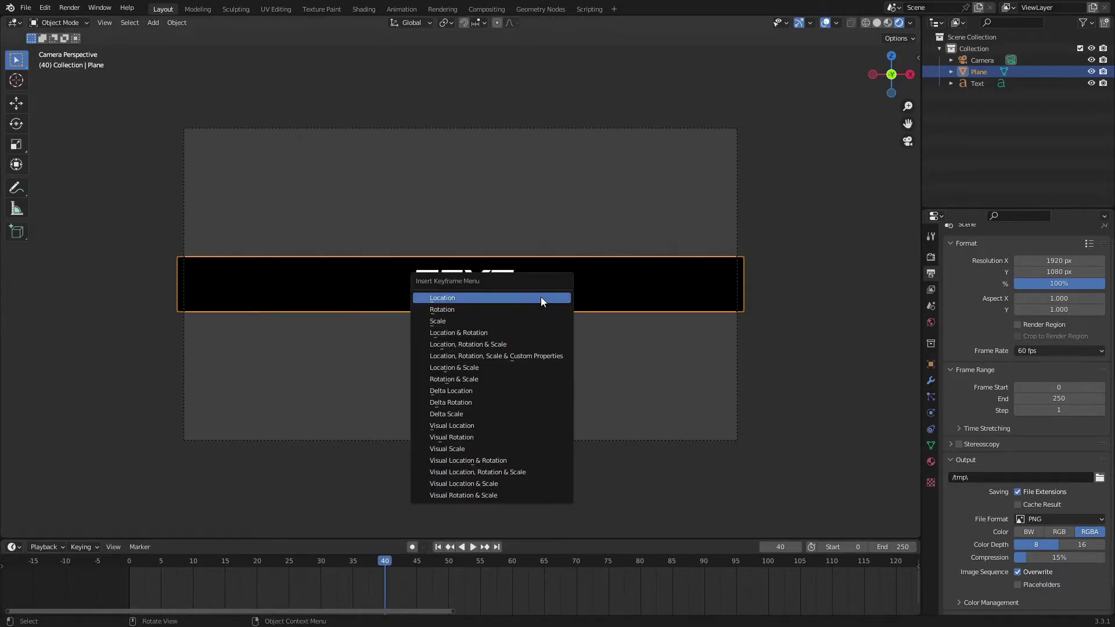
click(542, 297)
- At frame 0, move the plane about -6.77 m along X so that it sits just outside the camera frame's left edge
click(128, 566)
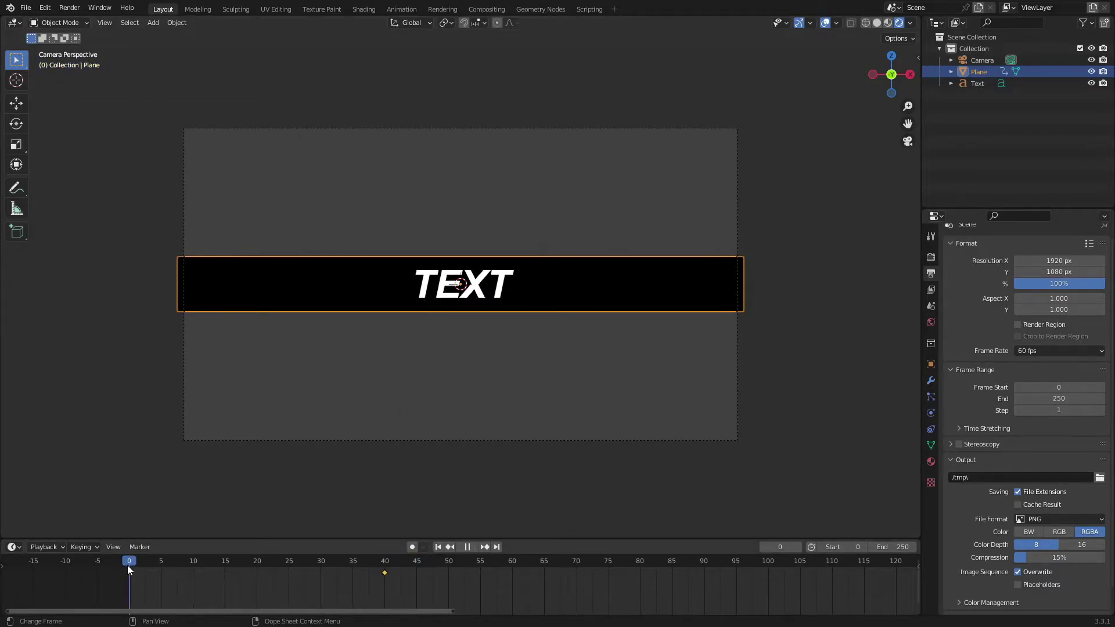
key(g)
key(x)
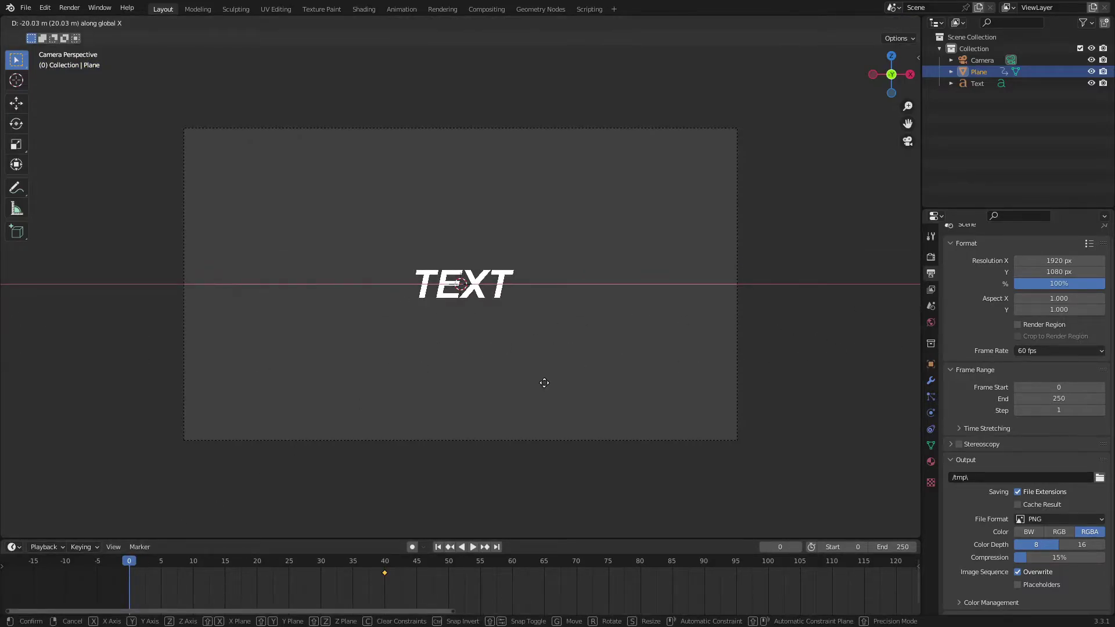
key(Escape)
key(x)
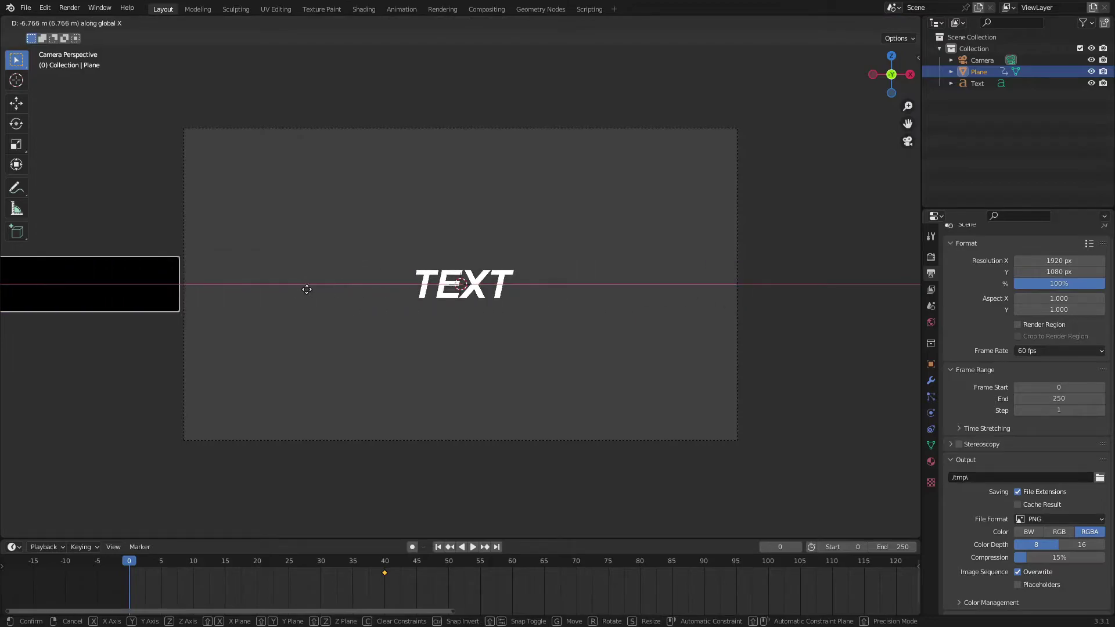
click(305, 289)
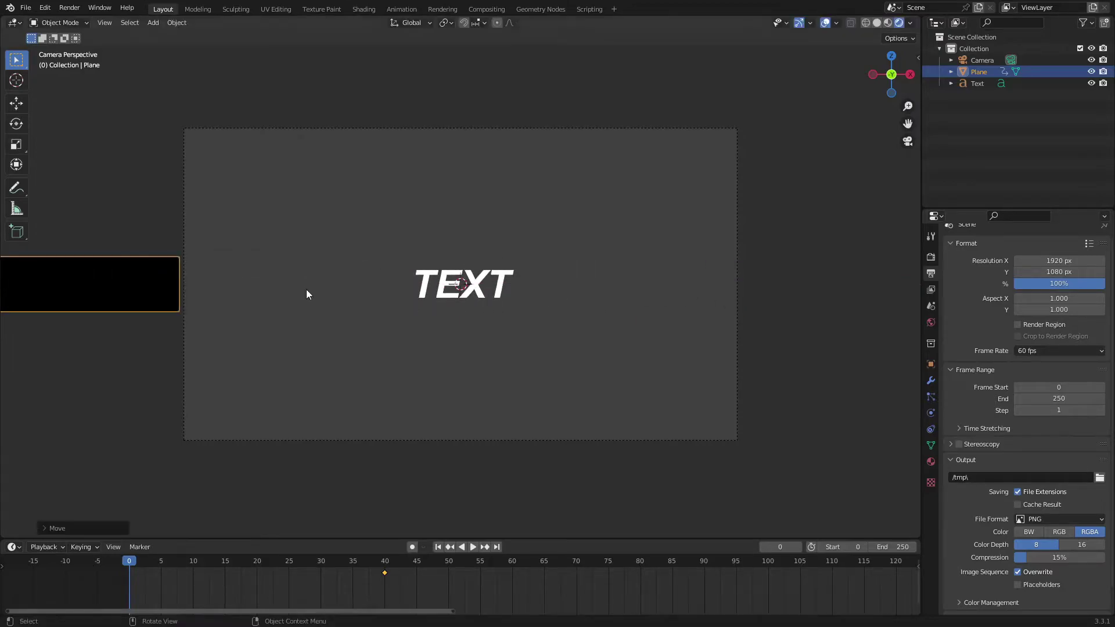
scroll(385, 280, up, 5)
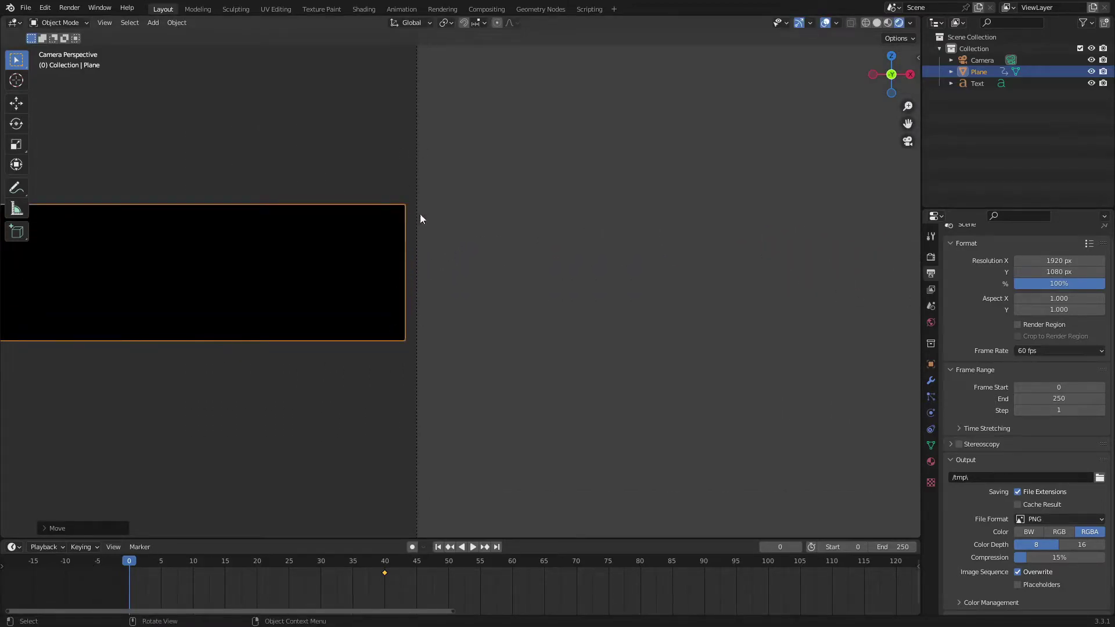
scroll(420, 213, down, 8)
shift+middle_drag(652, 246, 546, 250)
scroll(507, 266, up, 5)
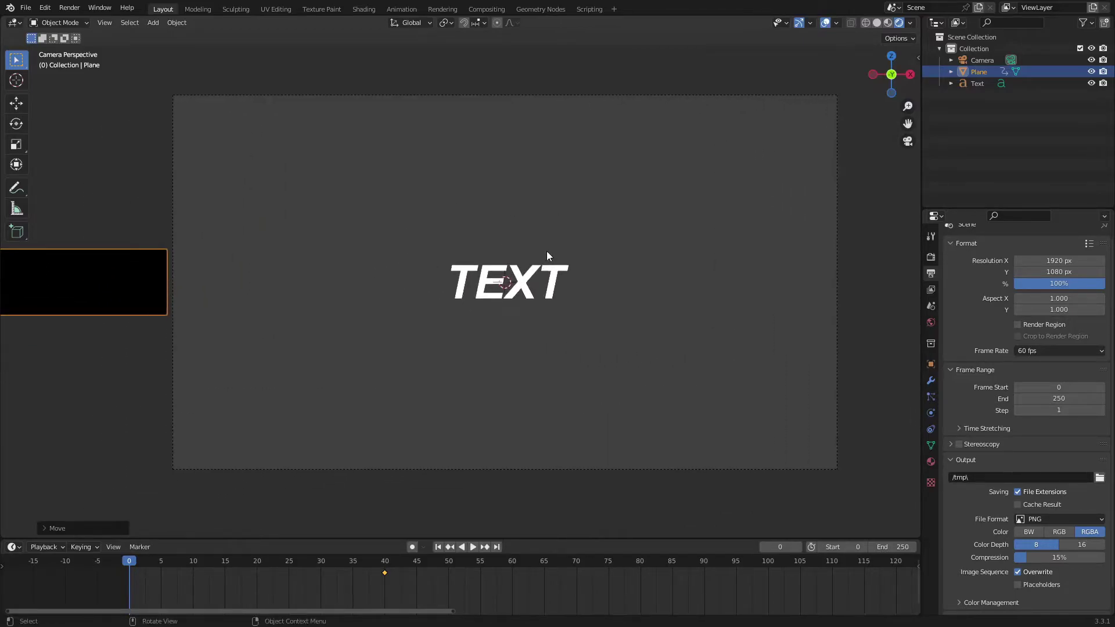
- Insert a Location keyframe for the off-frame plane at frame 0, and another at frame 10 with it moved about 5.38 m along X
key(i)
click(546, 251)
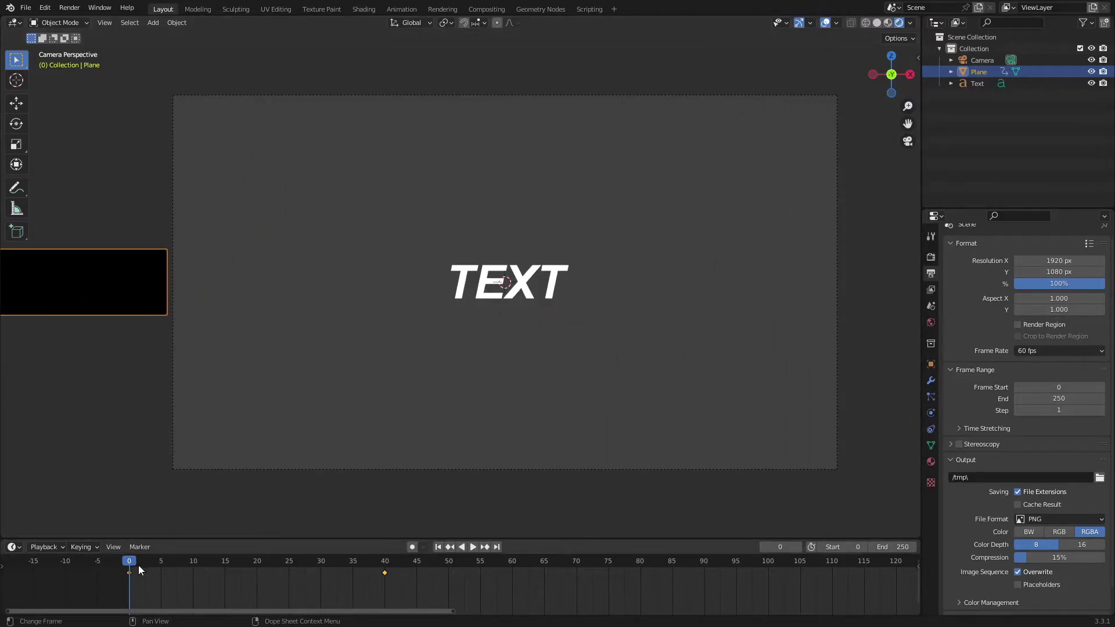
drag(139, 569, 193, 570)
key(g)
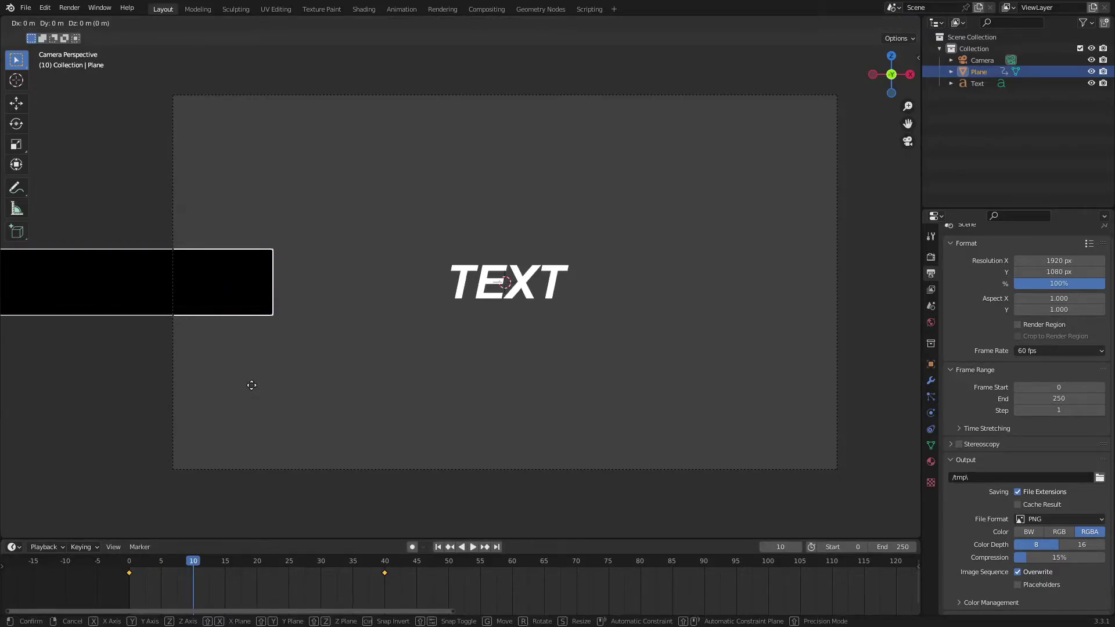
key(x)
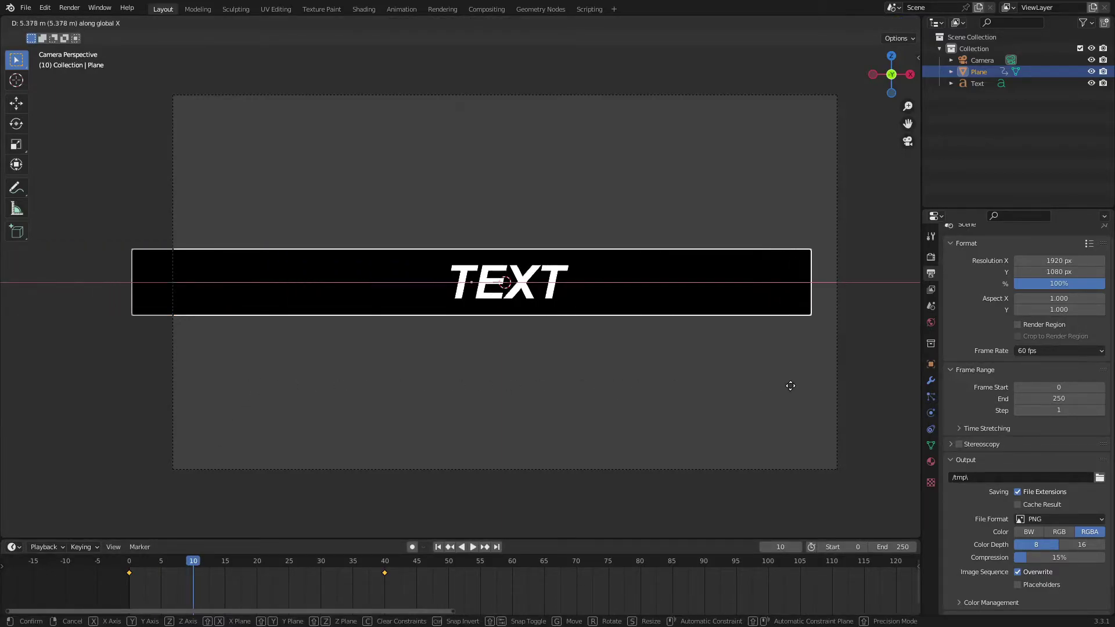
click(791, 388)
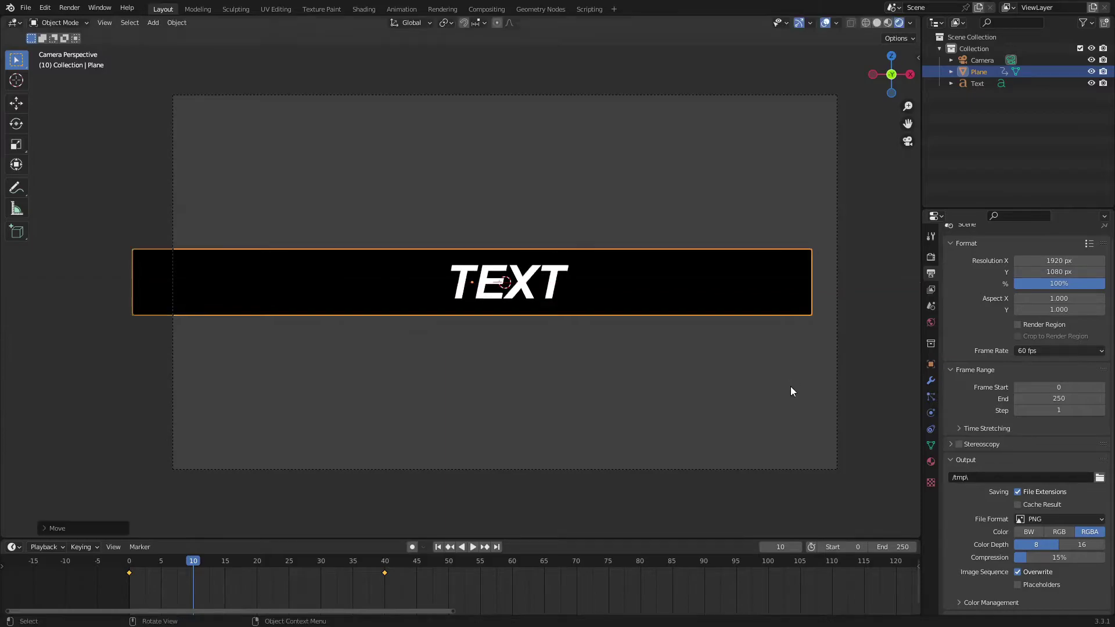
key(i)
click(751, 196)
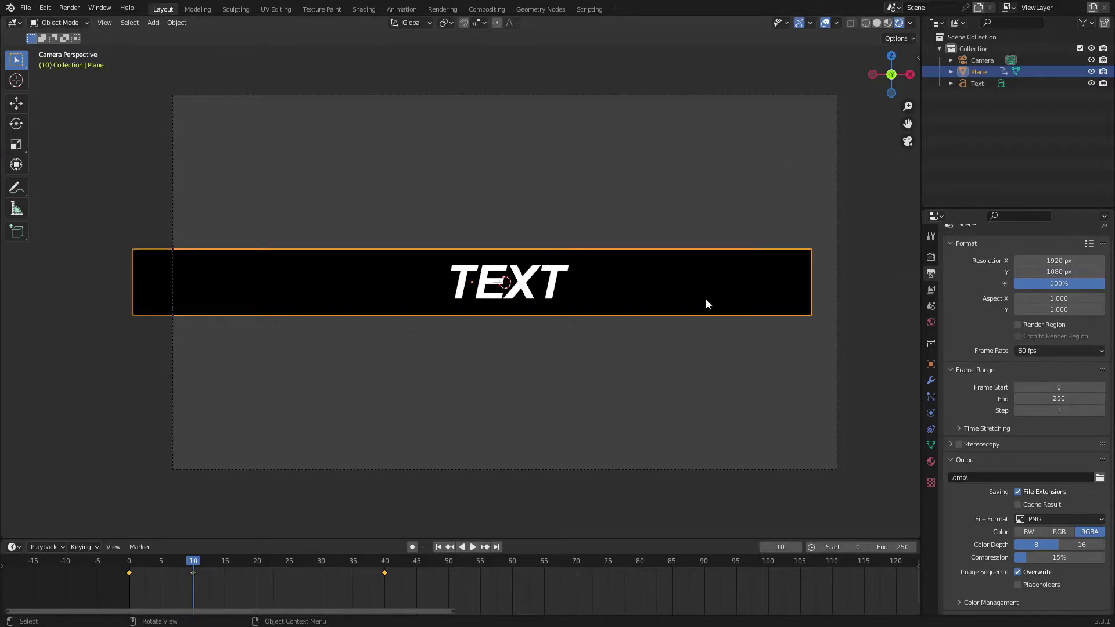
- Play the animation from frame 0 to check the bar's slide-in, and stop playback
click(130, 562)
click(472, 546)
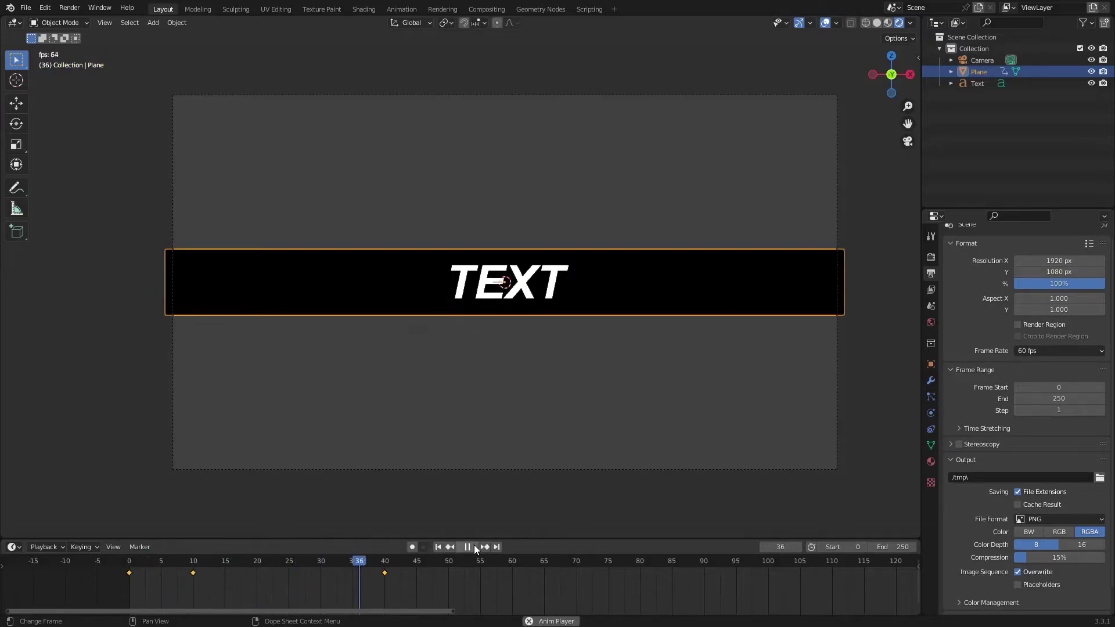
click(439, 547)
click(467, 547)
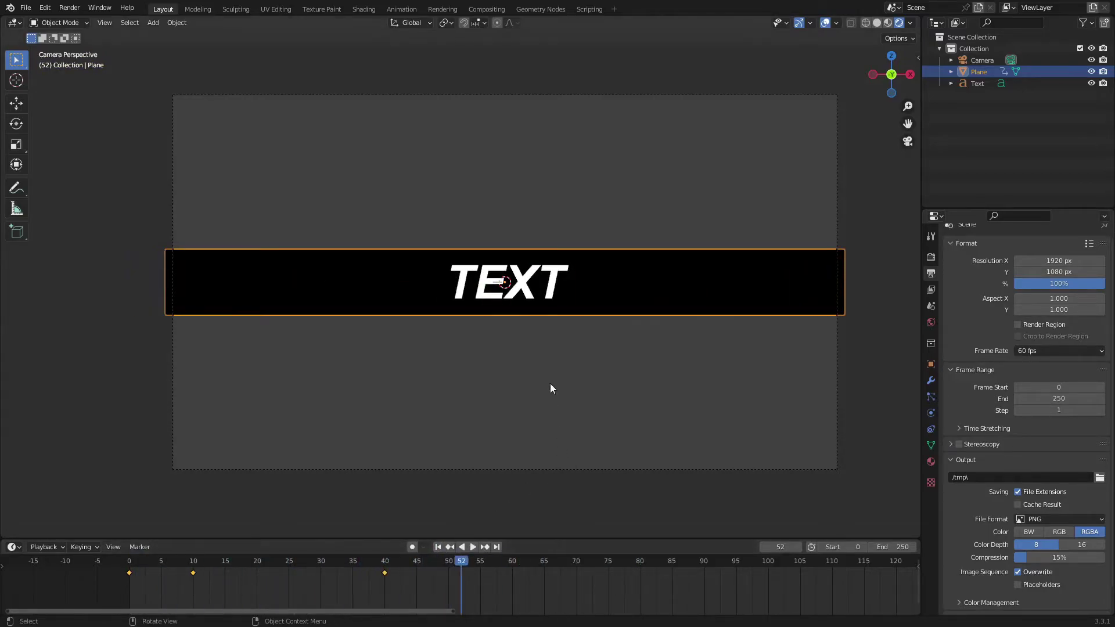
- Insert a Location keyframe for the centred TEXT object at frame 40
click(527, 296)
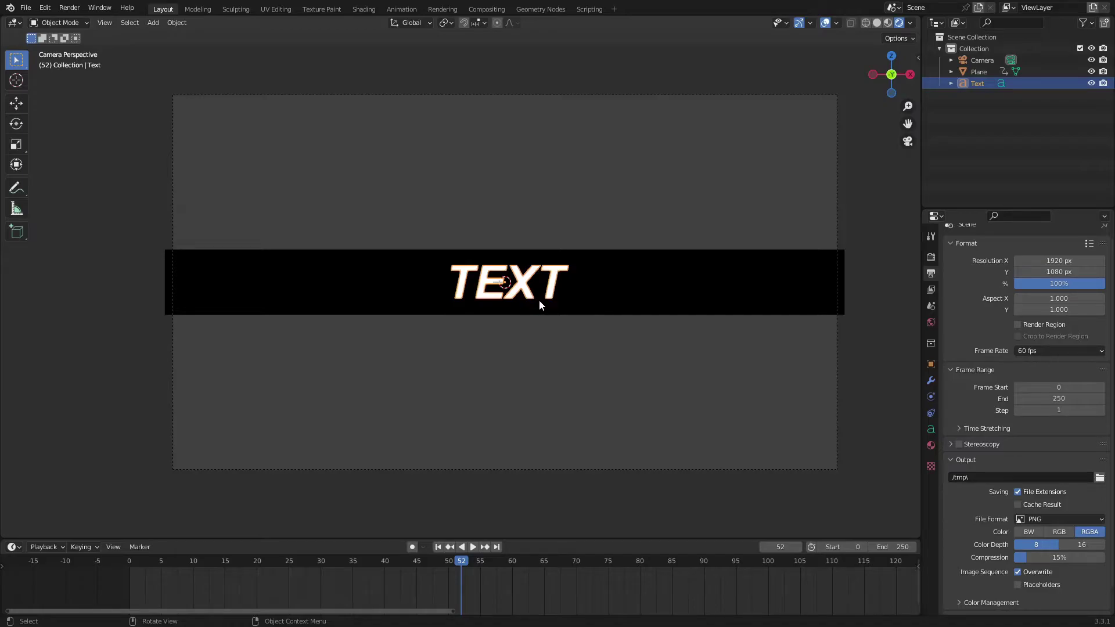
click(622, 281)
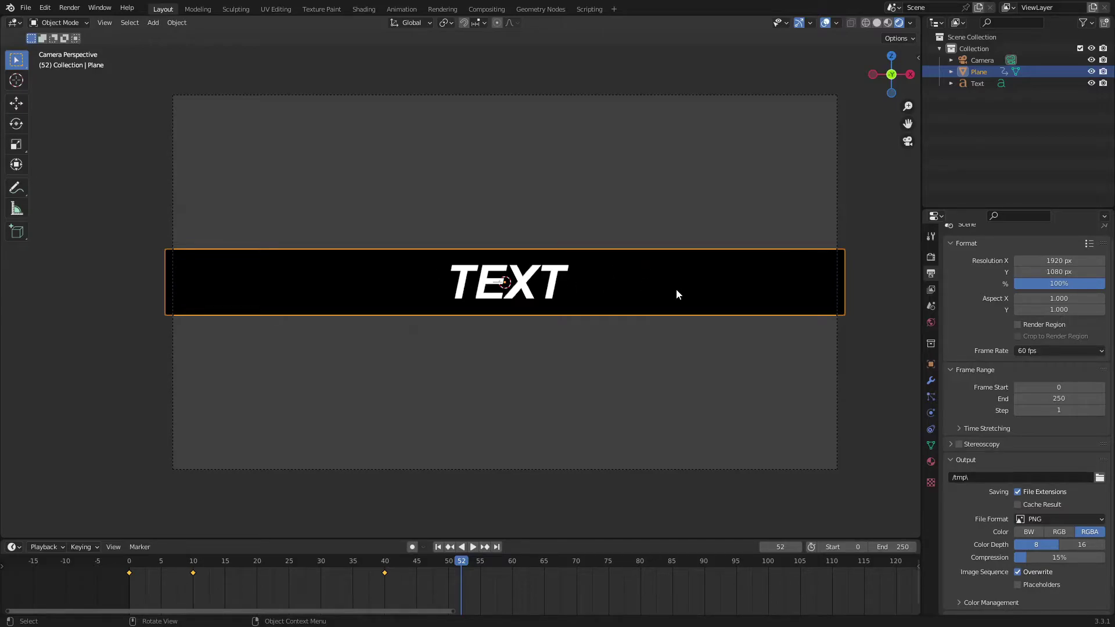
click(514, 299)
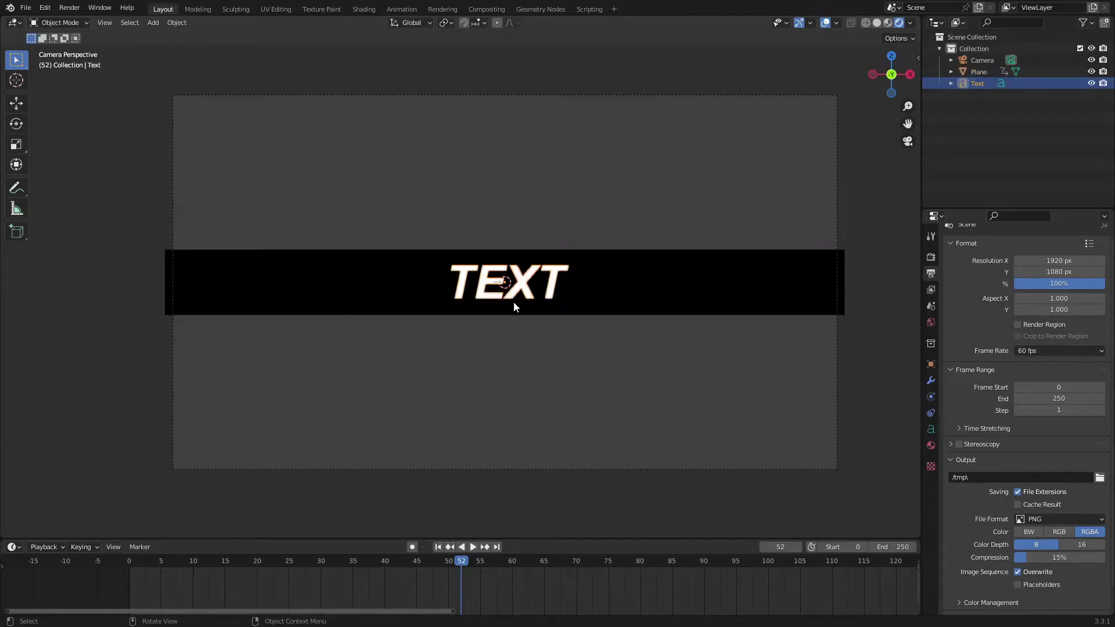
click(388, 564)
key(i)
click(554, 222)
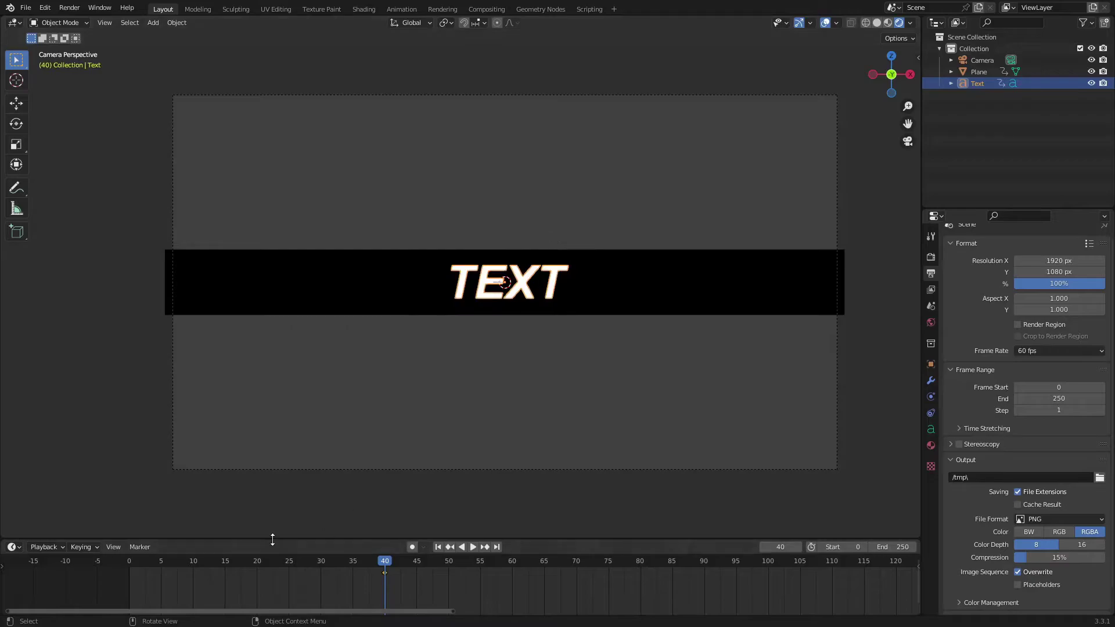
- At frame 10, shift the TEXT slightly along negative X to match the bar's offset and insert a Location keyframe
click(190, 565)
key(g)
key(x)
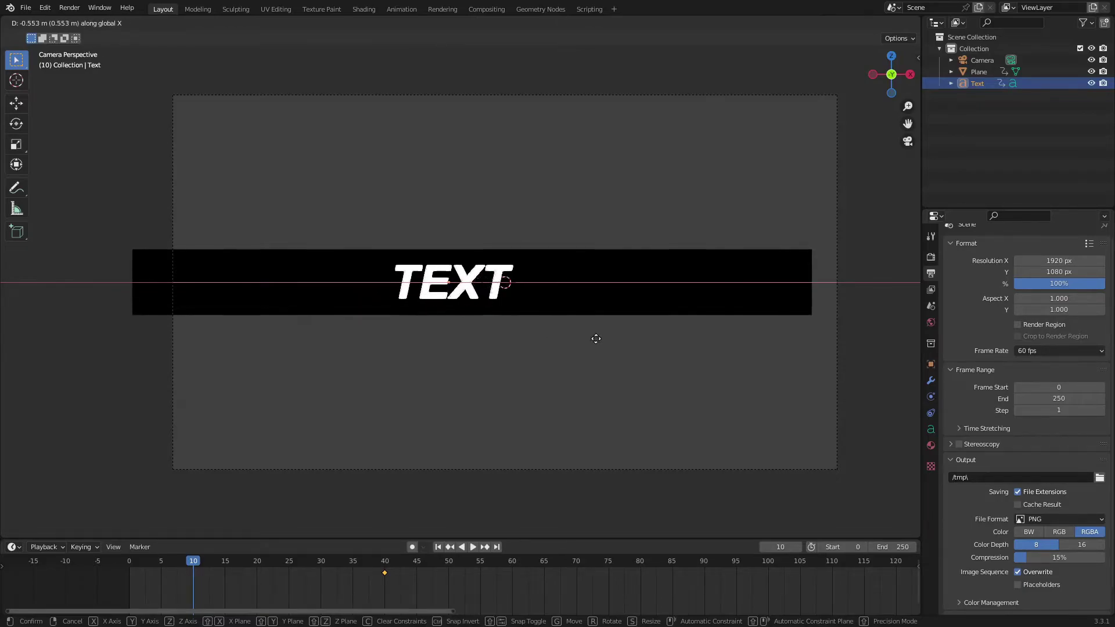
click(626, 340)
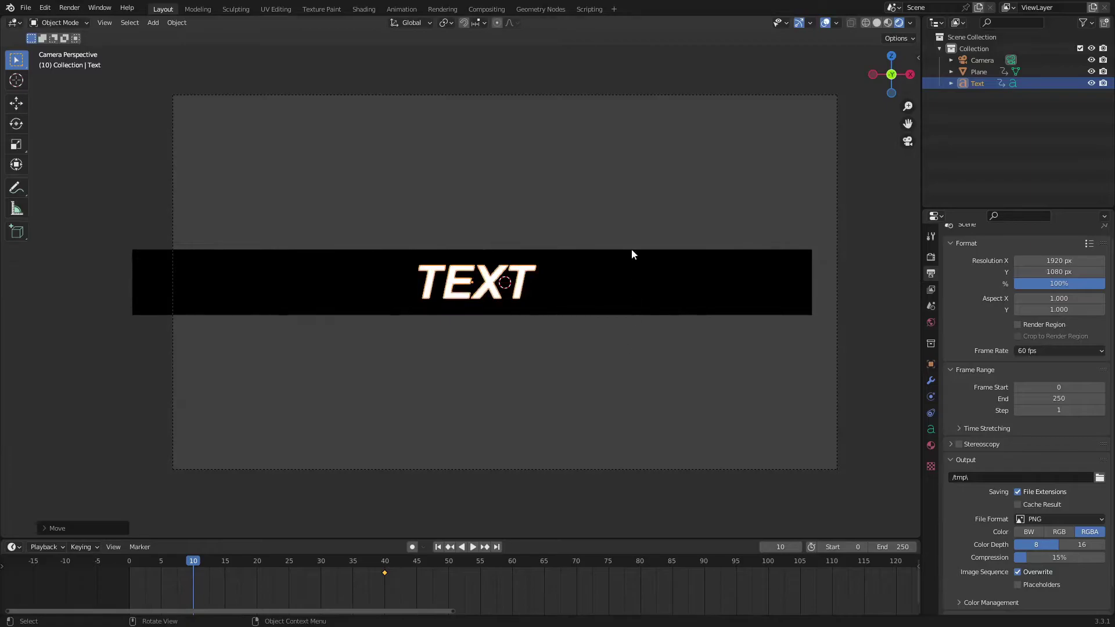
key(i)
click(604, 203)
- At frame 0, move the TEXT about -3.79 m along X onto the bar outside the camera frame and insert a Location keyframe
click(438, 547)
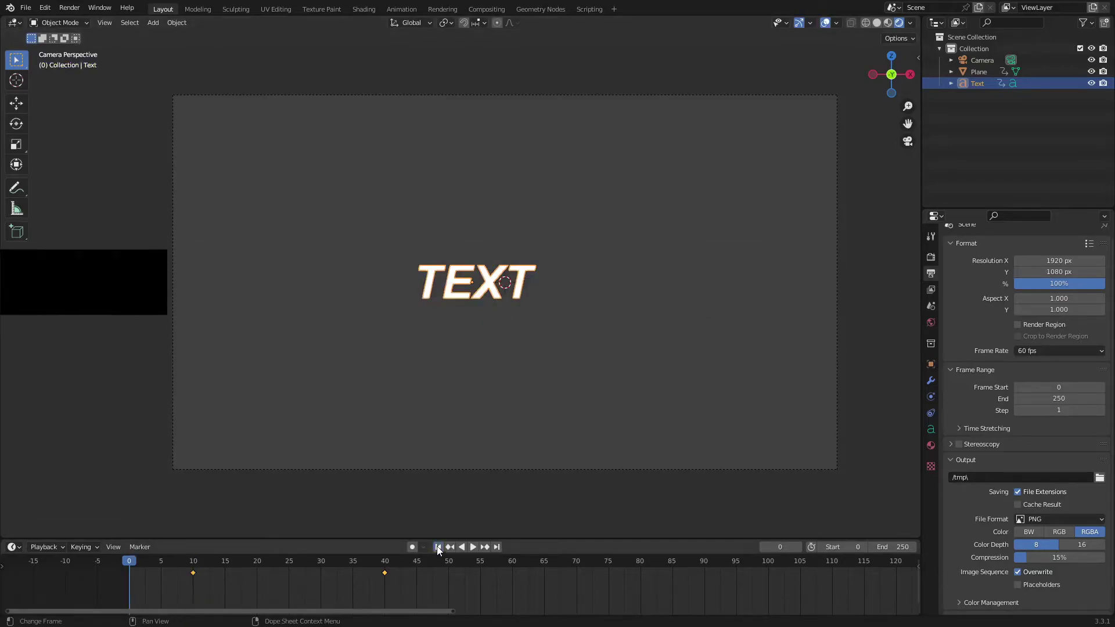
key(g)
key(x)
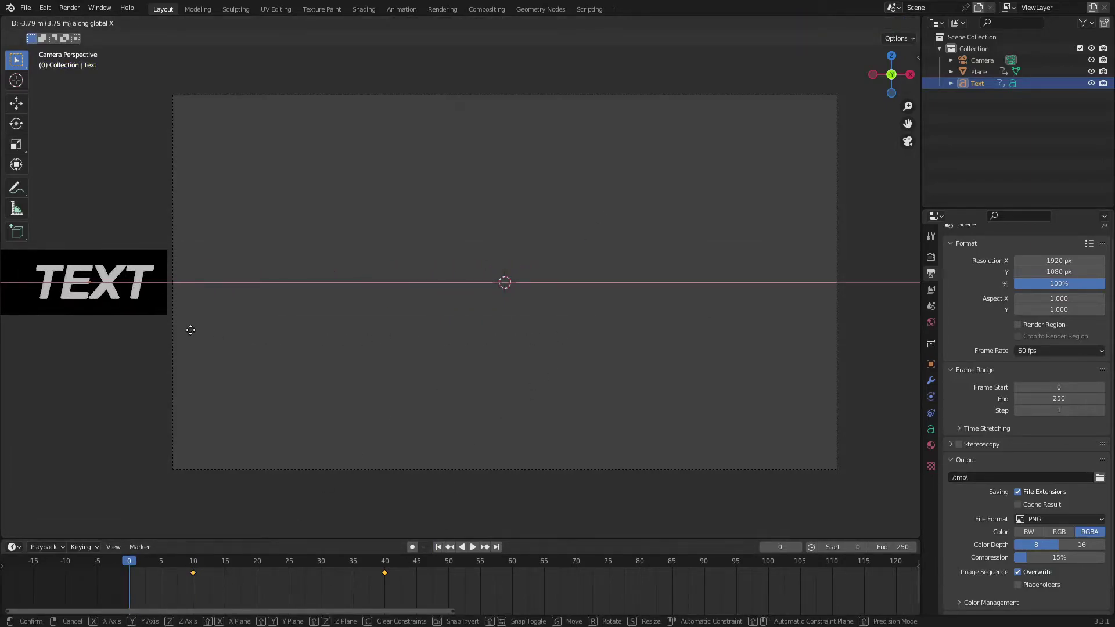
click(190, 326)
key(i)
click(296, 204)
- Play and scrub the animation to examine how the bar and TEXT start outside the camera frame and slide in together
key(space)
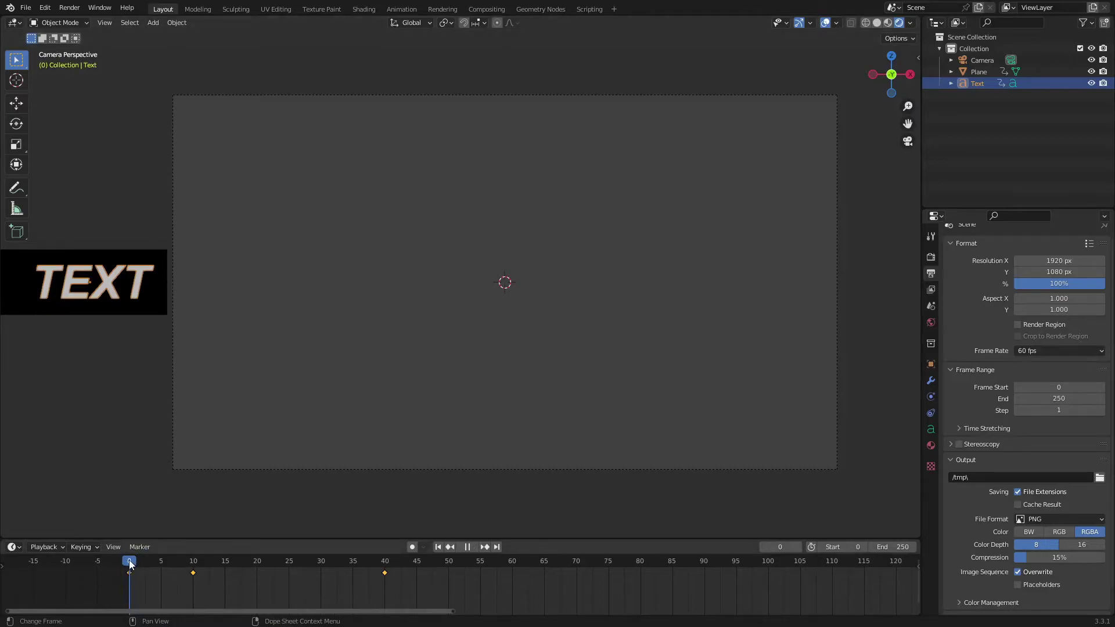
drag(144, 563, 178, 567)
key(Escape)
scroll(203, 313, down, 3)
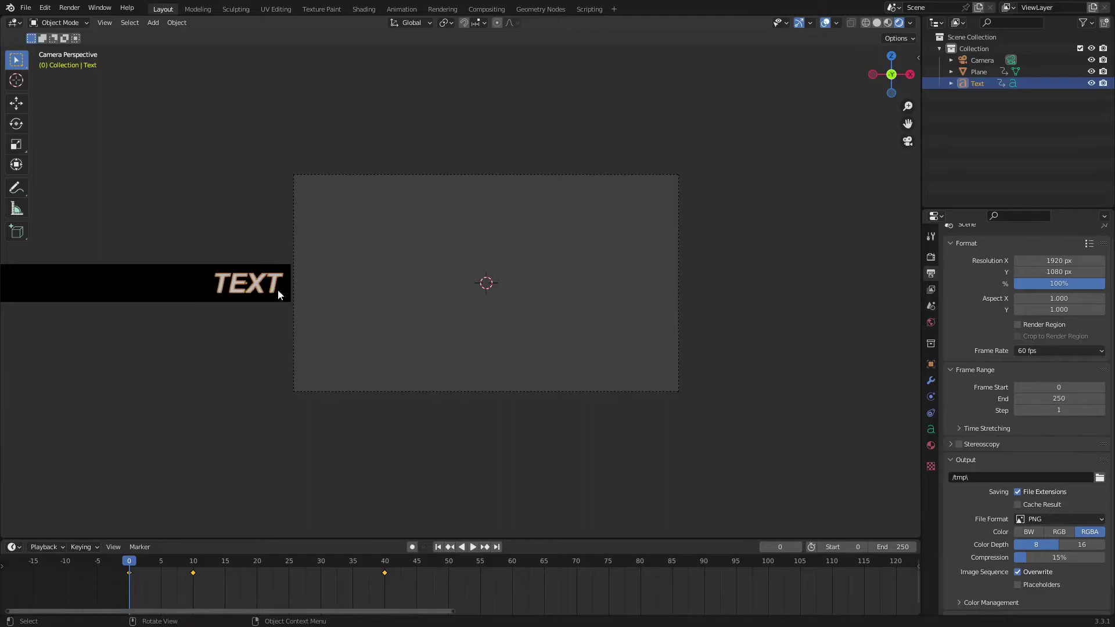
scroll(290, 278, down, 2)
scroll(174, 293, down, 1)
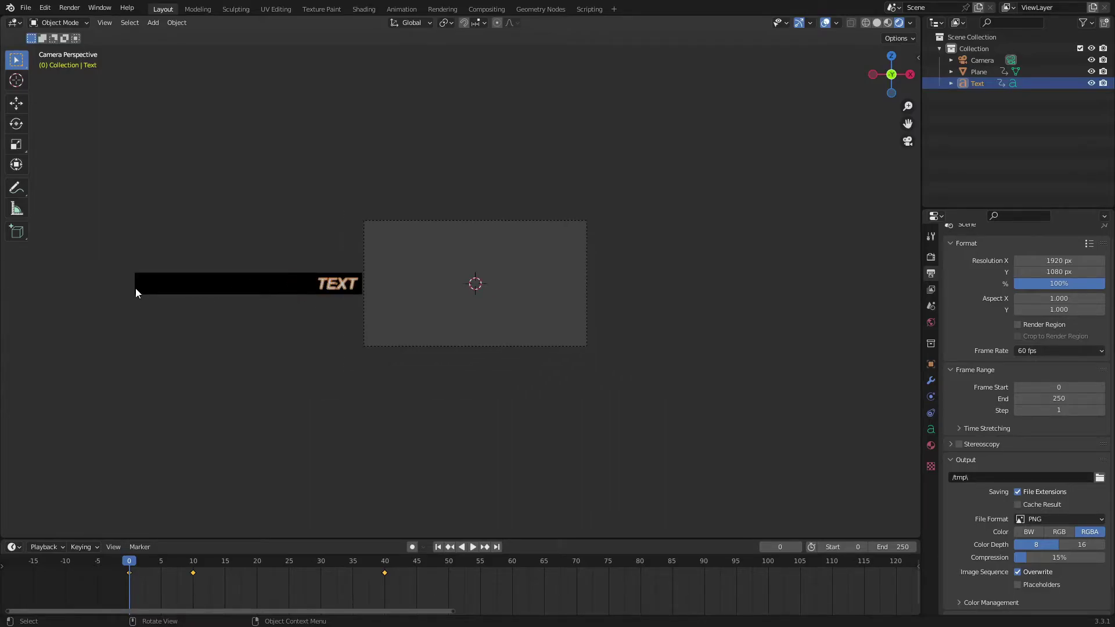
click(135, 290)
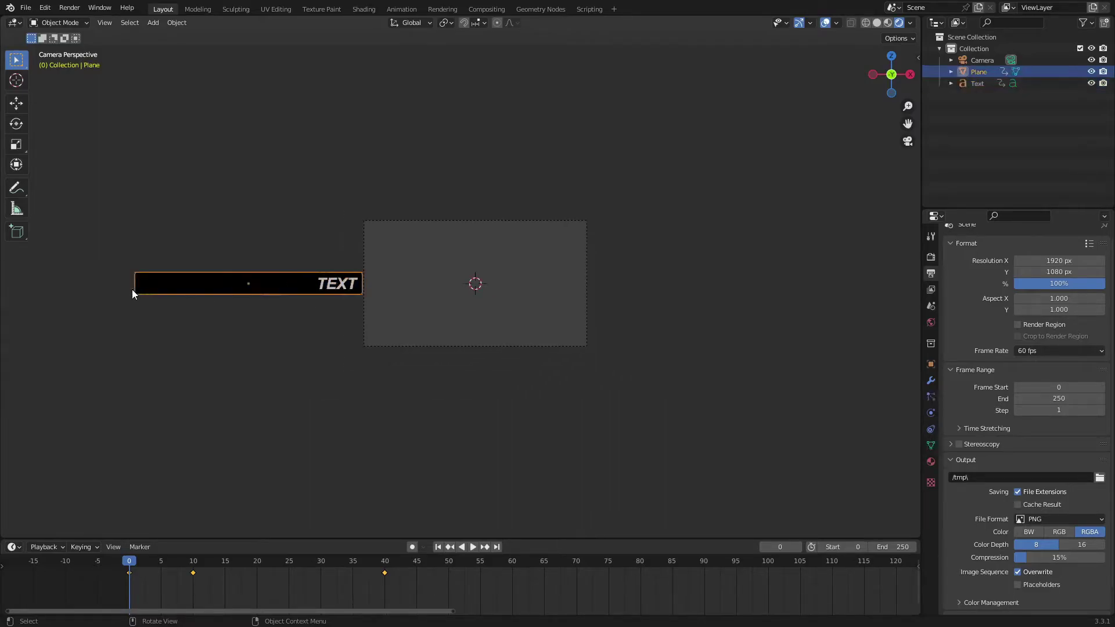
click(339, 287)
scroll(349, 293, up, 6)
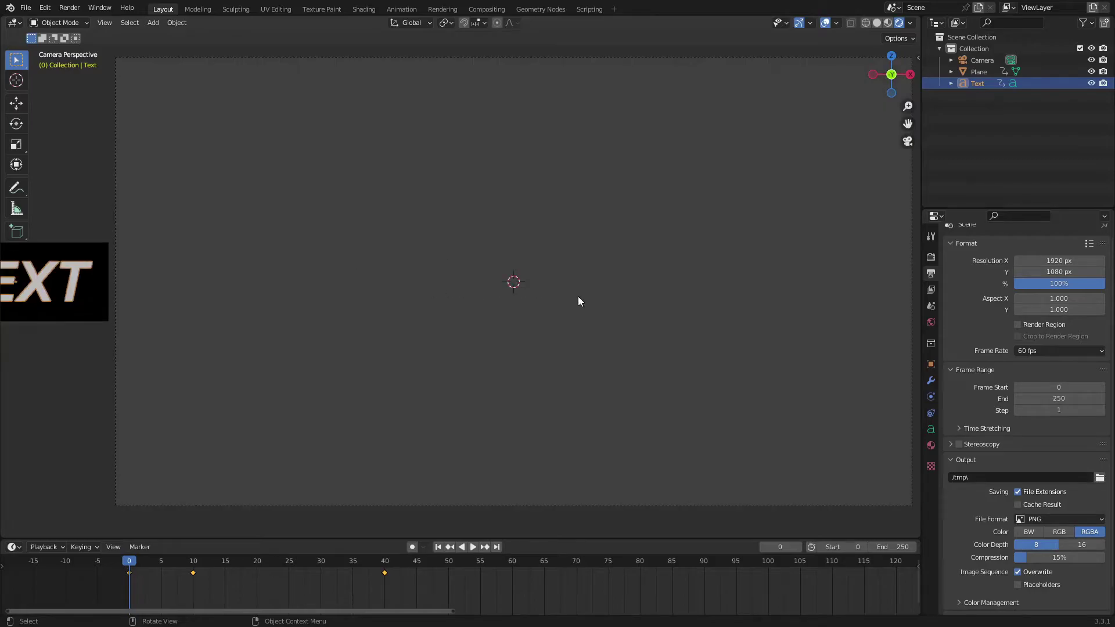
shift+middle_drag(578, 296, 527, 305)
key(space)
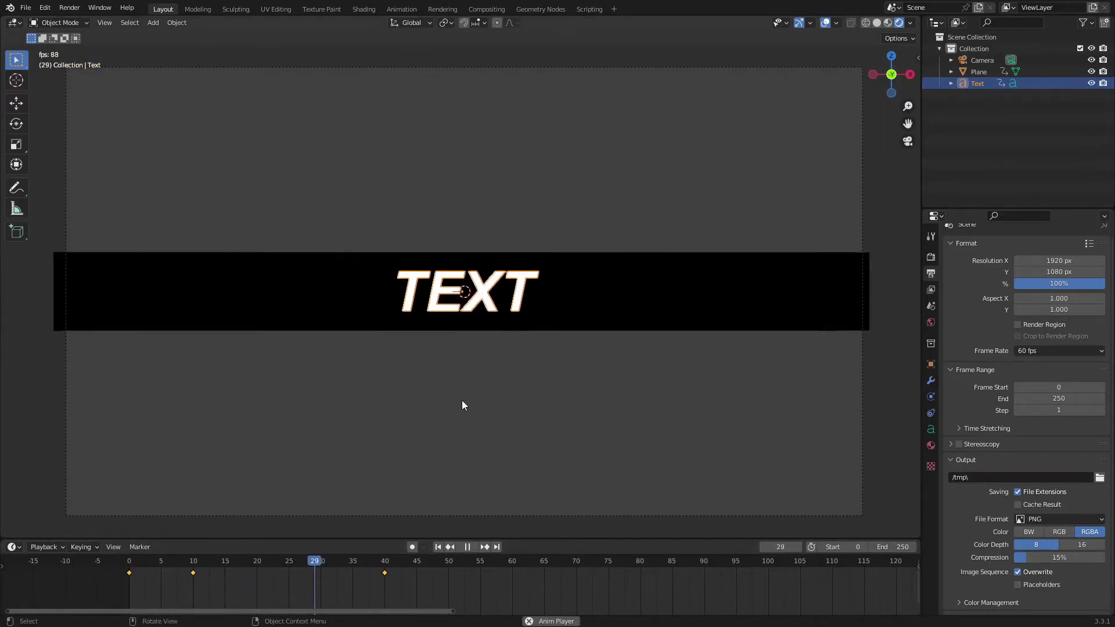
drag(129, 562, 194, 567)
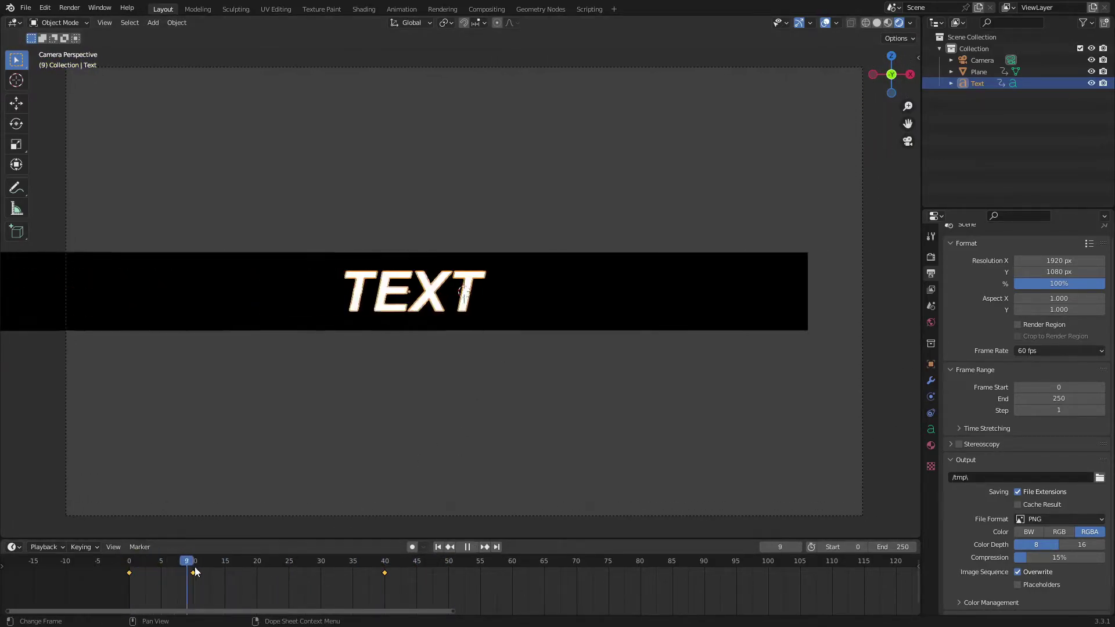
key(space)
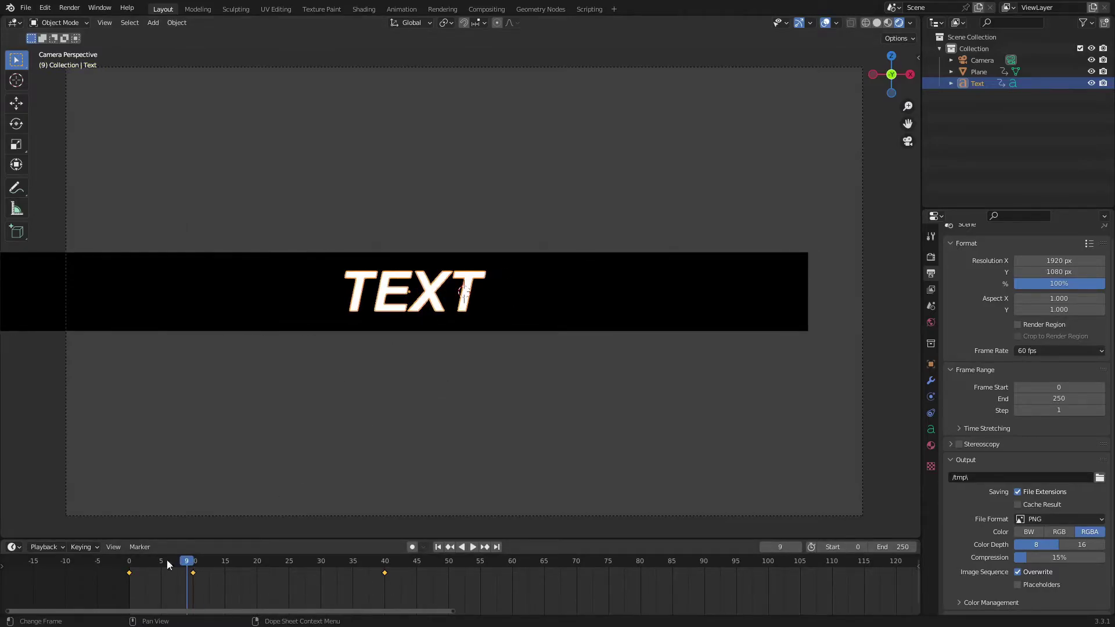
- Shift all three TEXT keyframes 5 frames later to frames 5, 15 and 45, and play the animation from frame 0
drag(494, 585, 98, 565)
drag(483, 595, 104, 570)
drag(481, 593, 115, 571)
key(g)
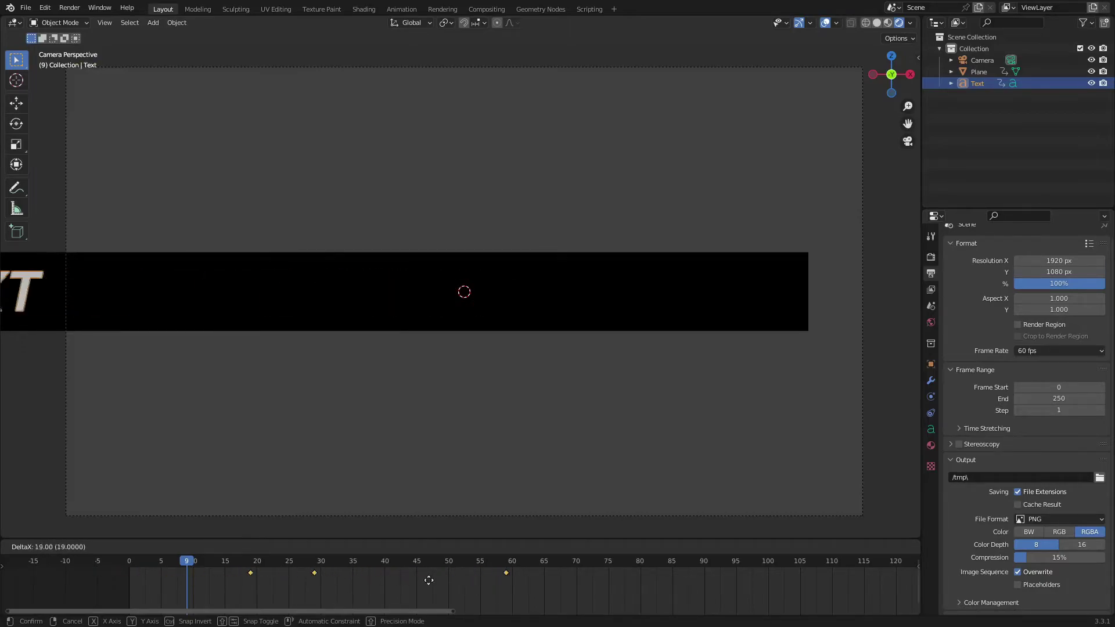
click(346, 581)
click(161, 570)
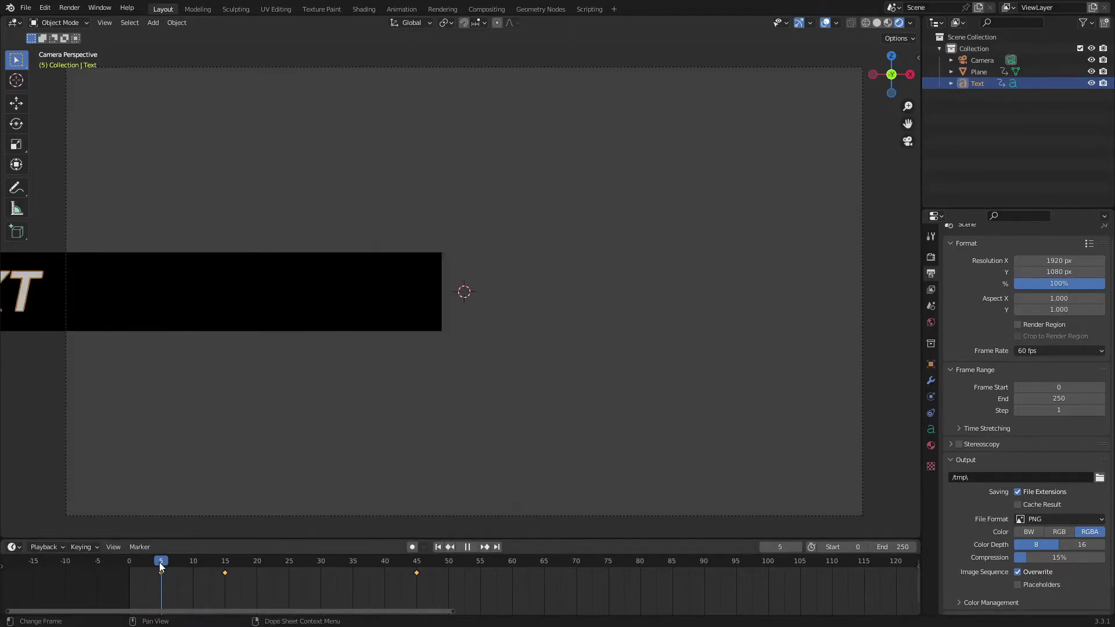
click(129, 563)
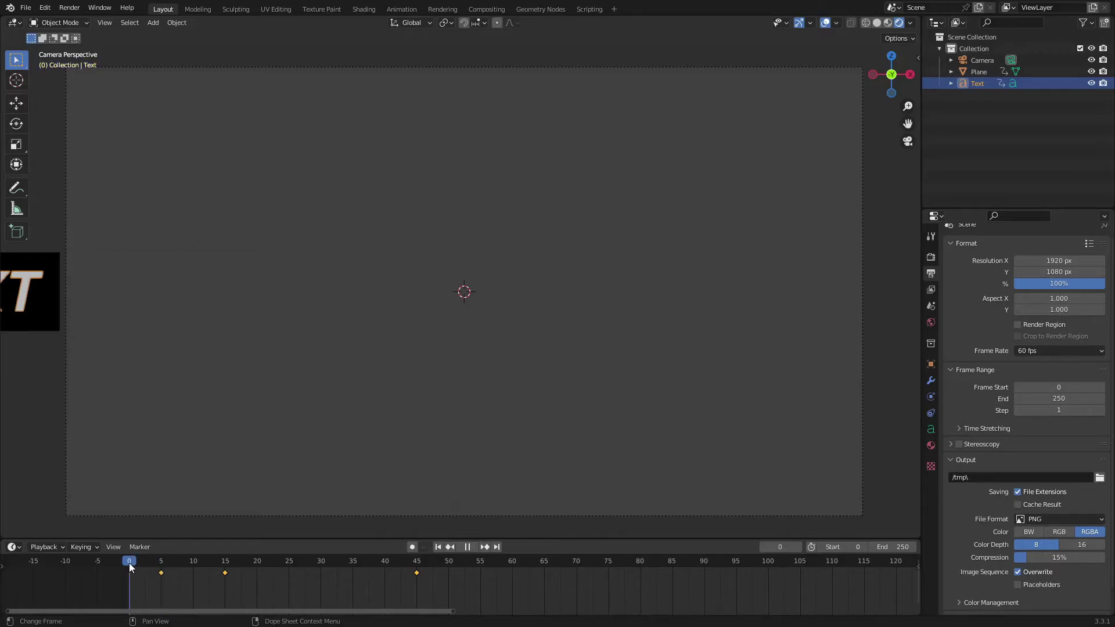
click(473, 547)
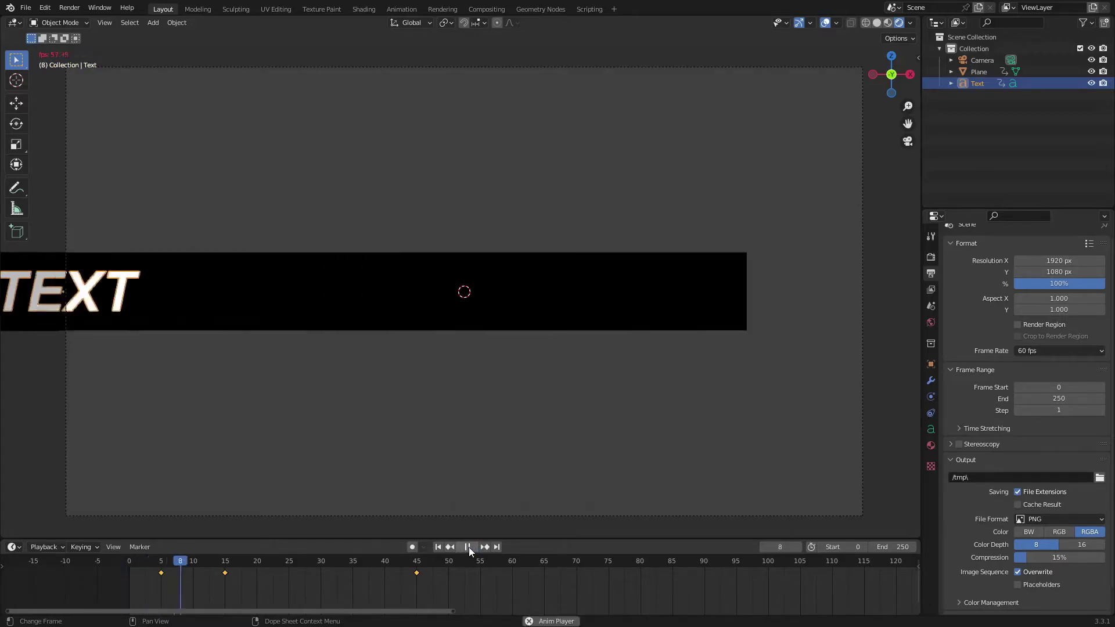
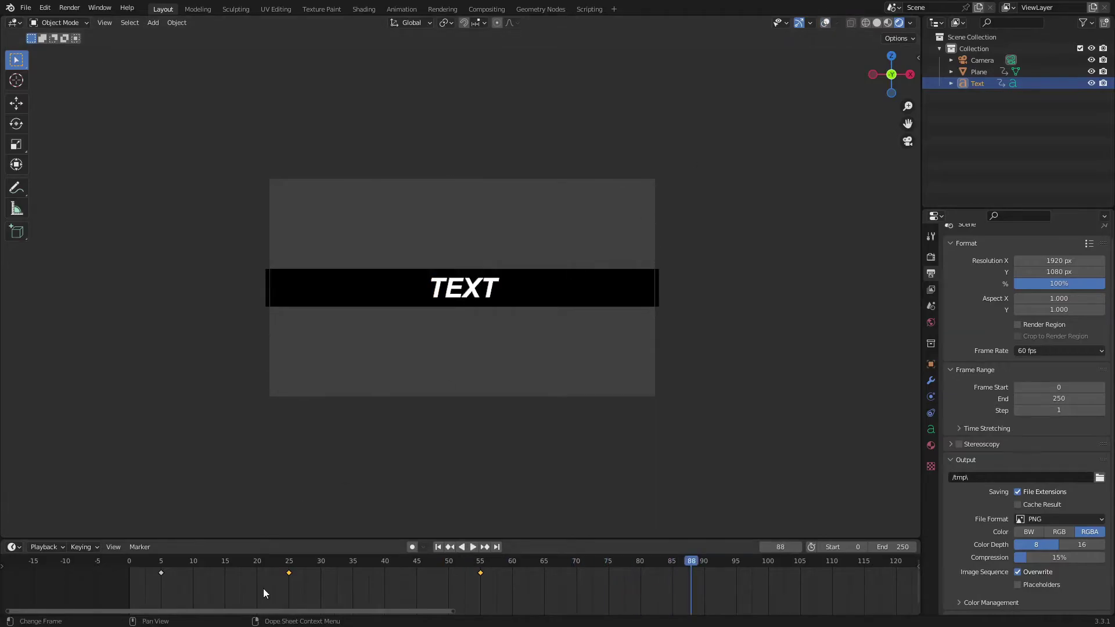
- Place the TEXT's last two keyframes at frames 20 and 50, and replay the animation from the start
click(456, 551)
click(438, 547)
key(space)
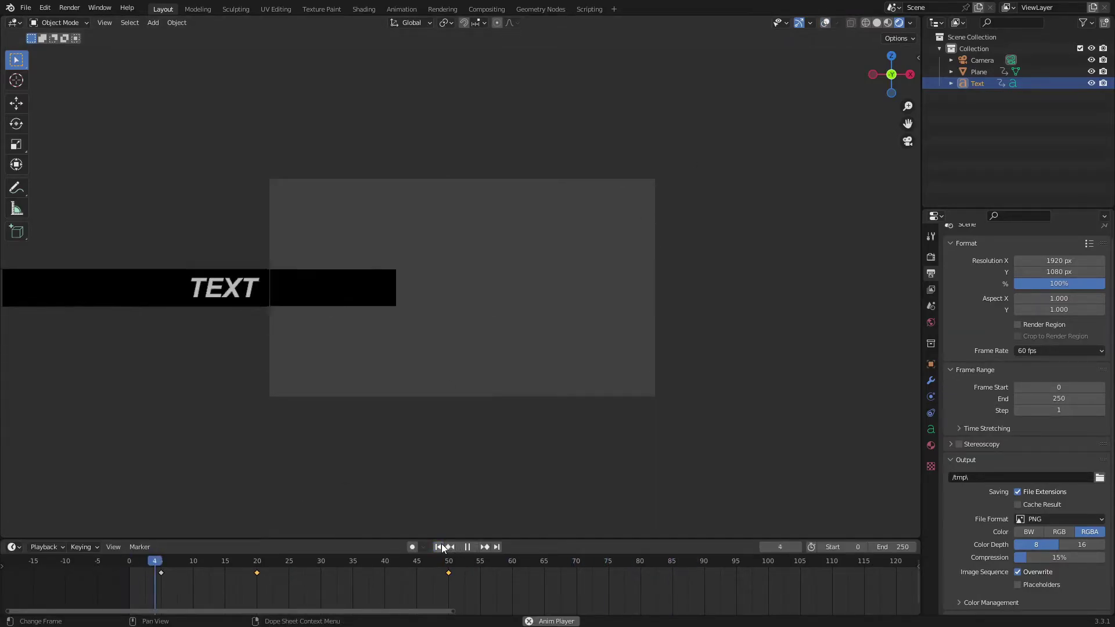
click(440, 546)
click(440, 546)
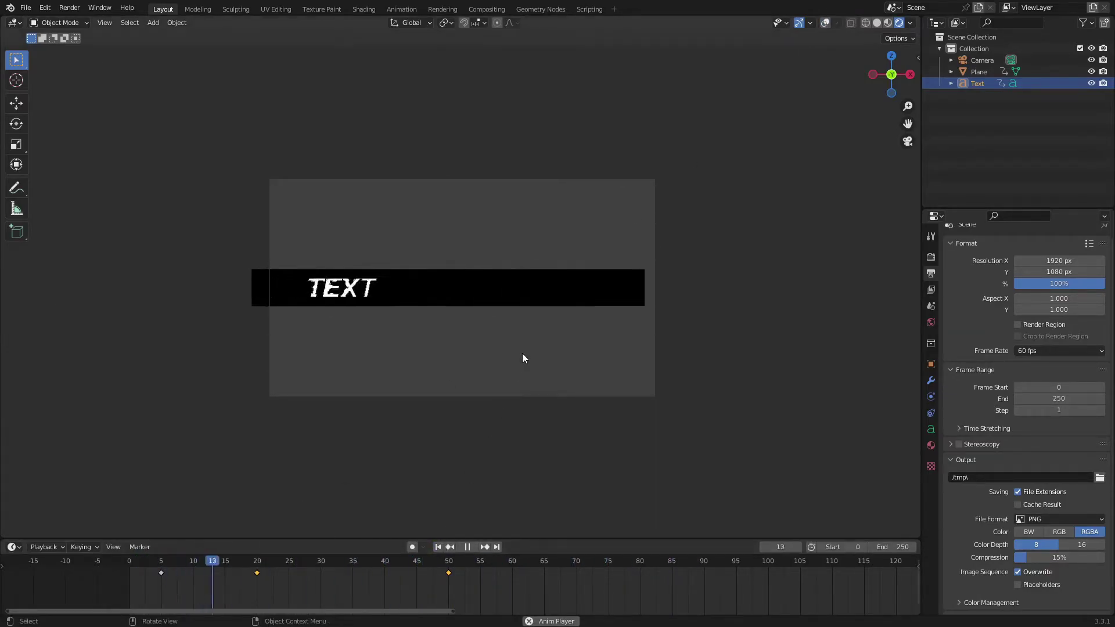
scroll(538, 333, up, 3)
click(443, 547)
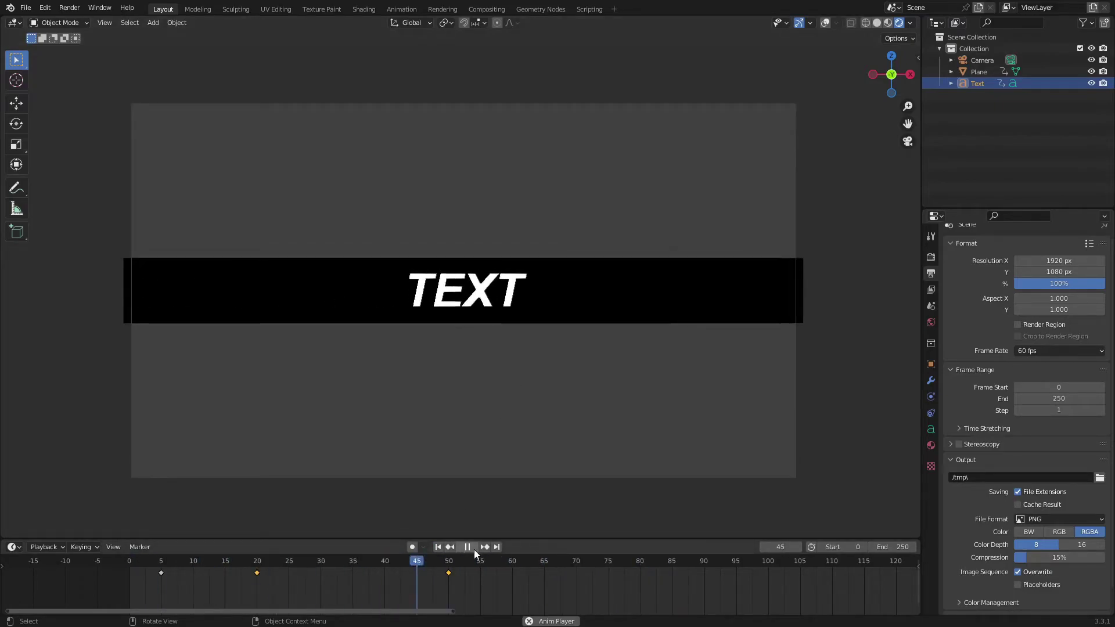
click(469, 547)
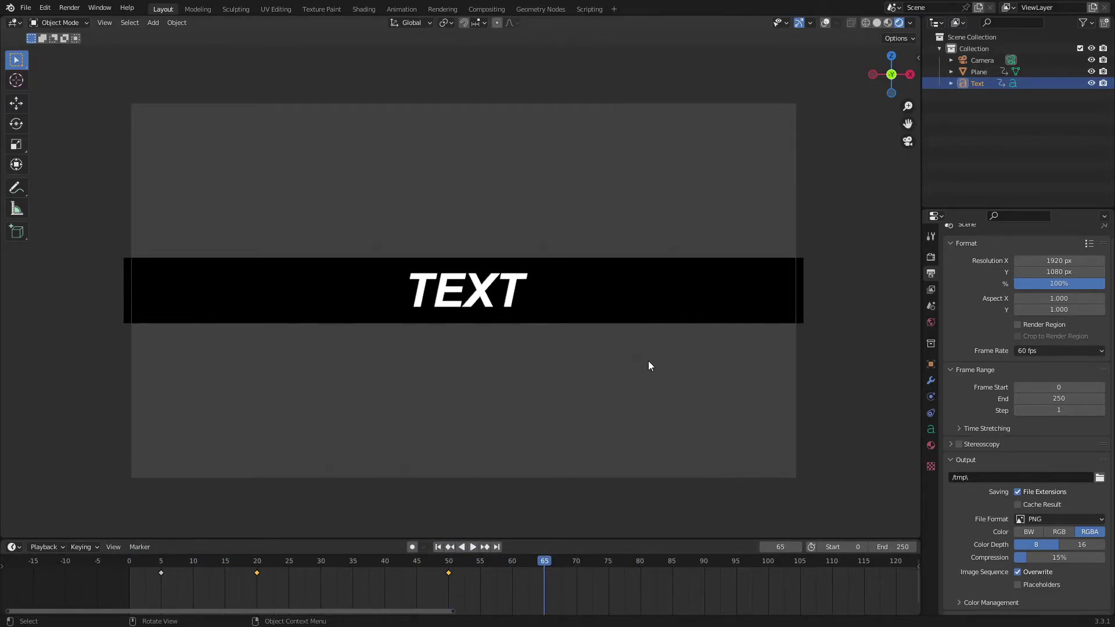
- Make the render background transparent in the Eevee Film settings
scroll(639, 572, down, 3)
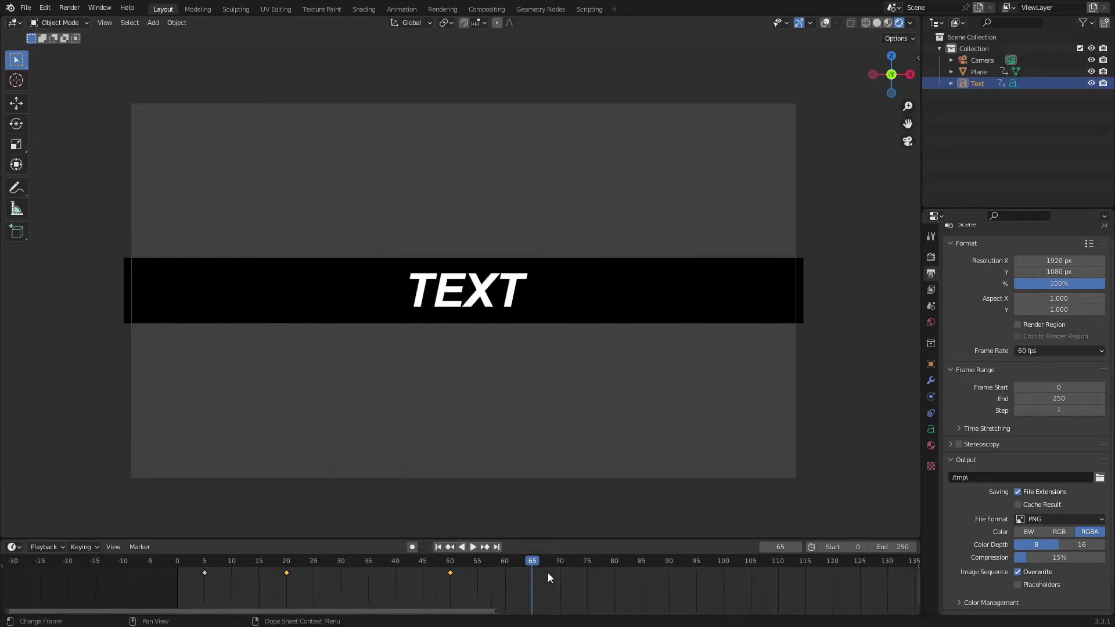
click(930, 256)
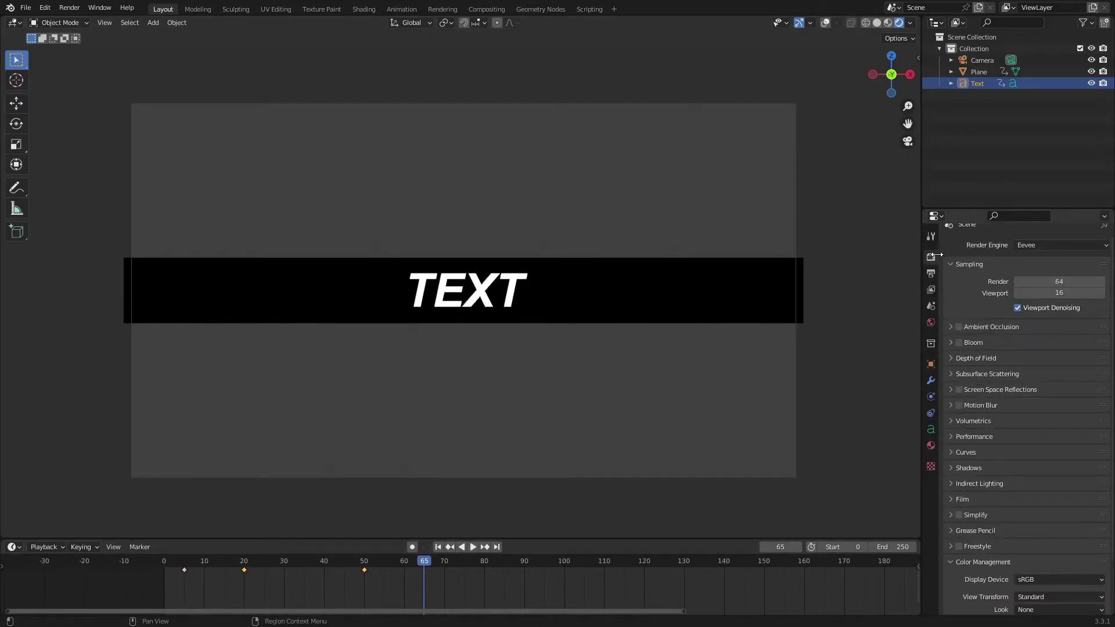
click(974, 499)
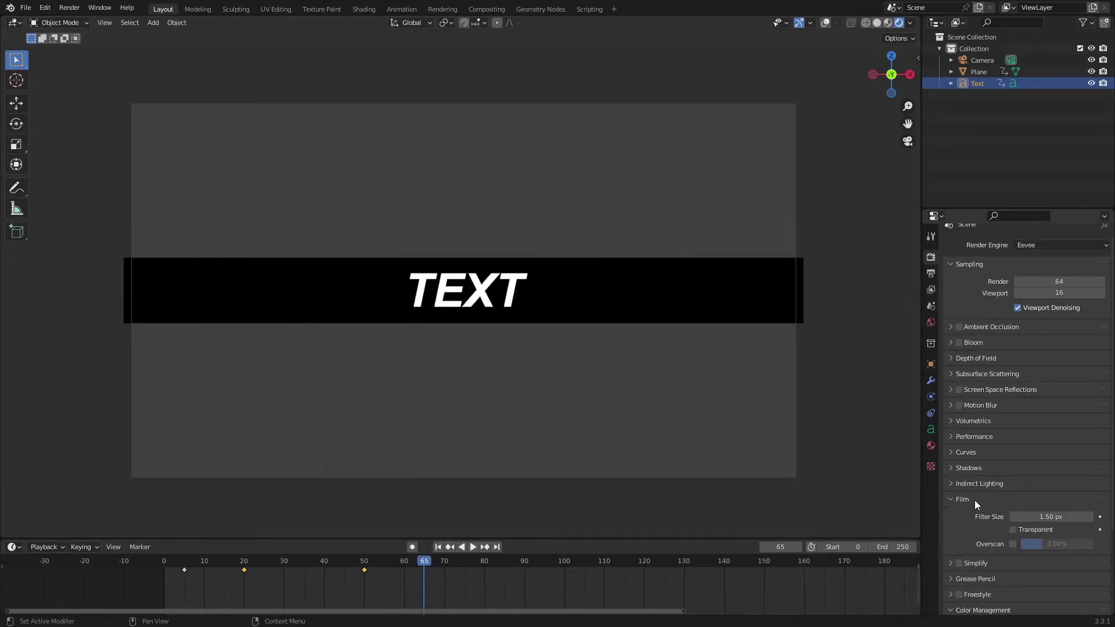
click(1021, 528)
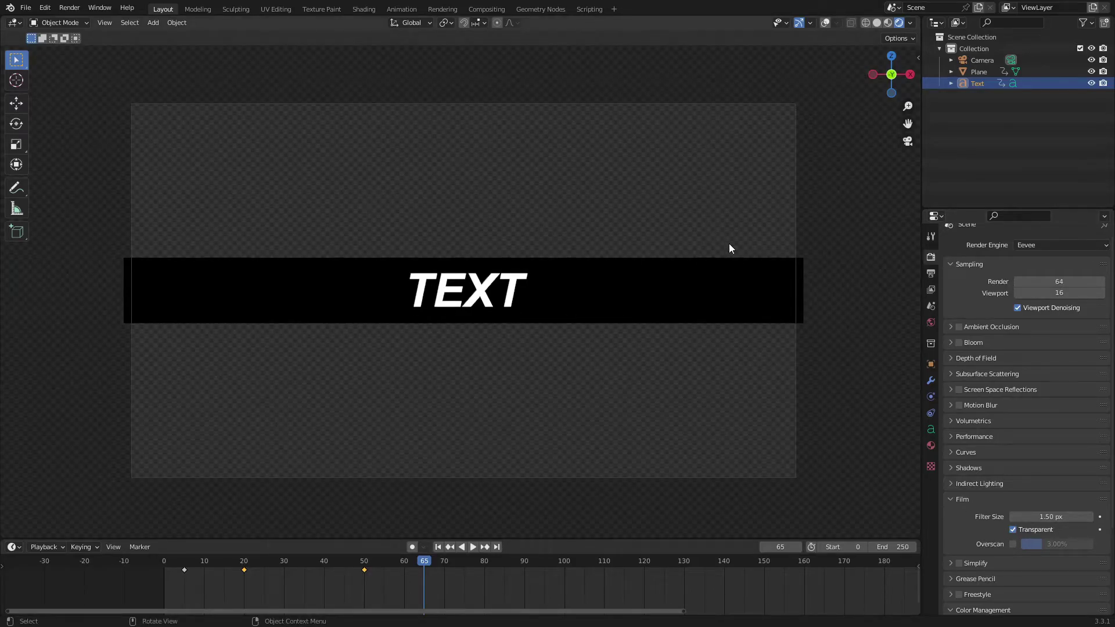
- Set the render output file format to FFmpeg Video
click(931, 271)
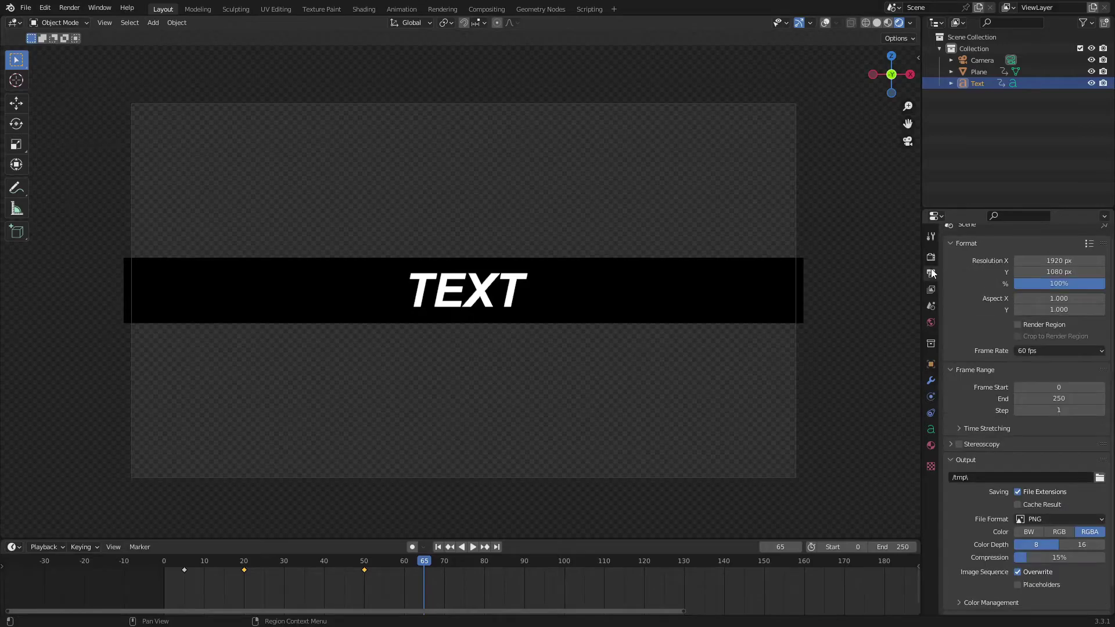
scroll(1021, 388, down, 1)
scroll(1022, 401, down, 1)
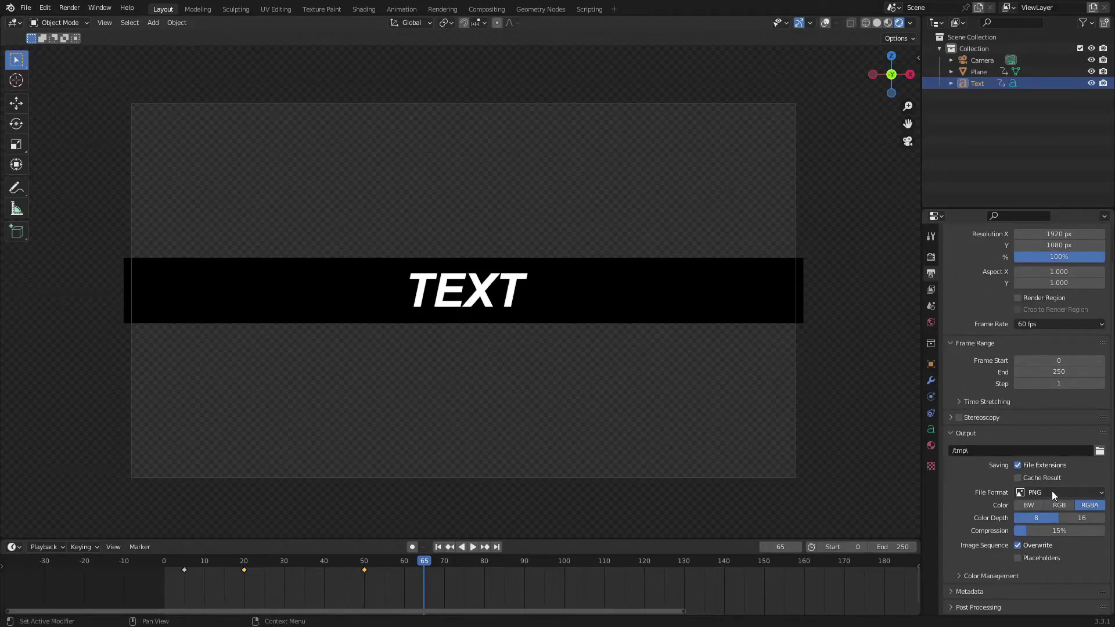
click(1051, 492)
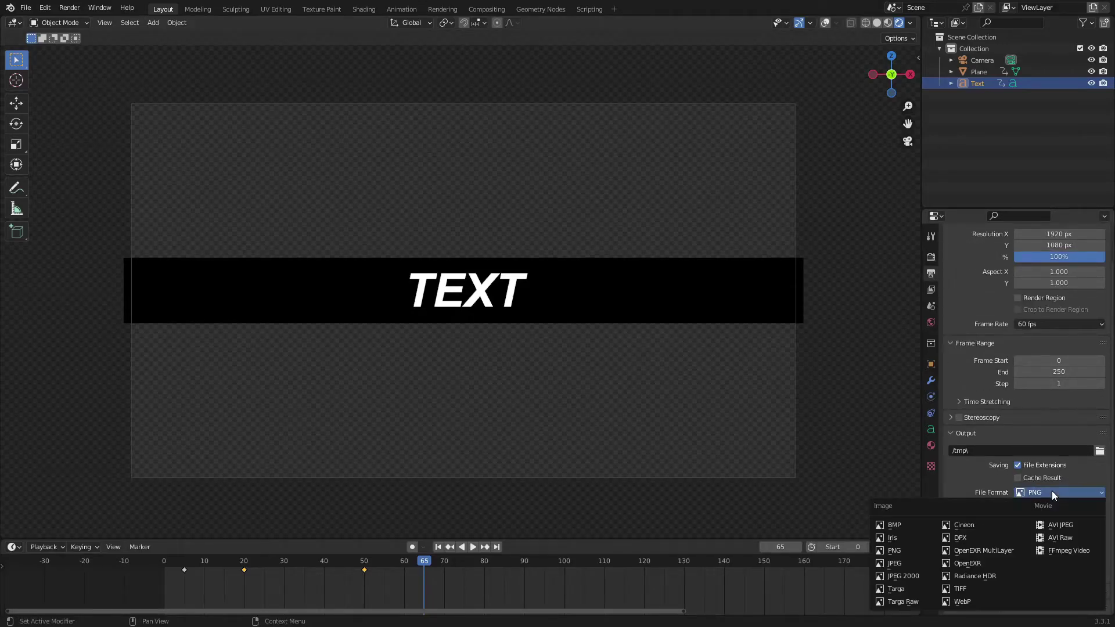
click(1096, 555)
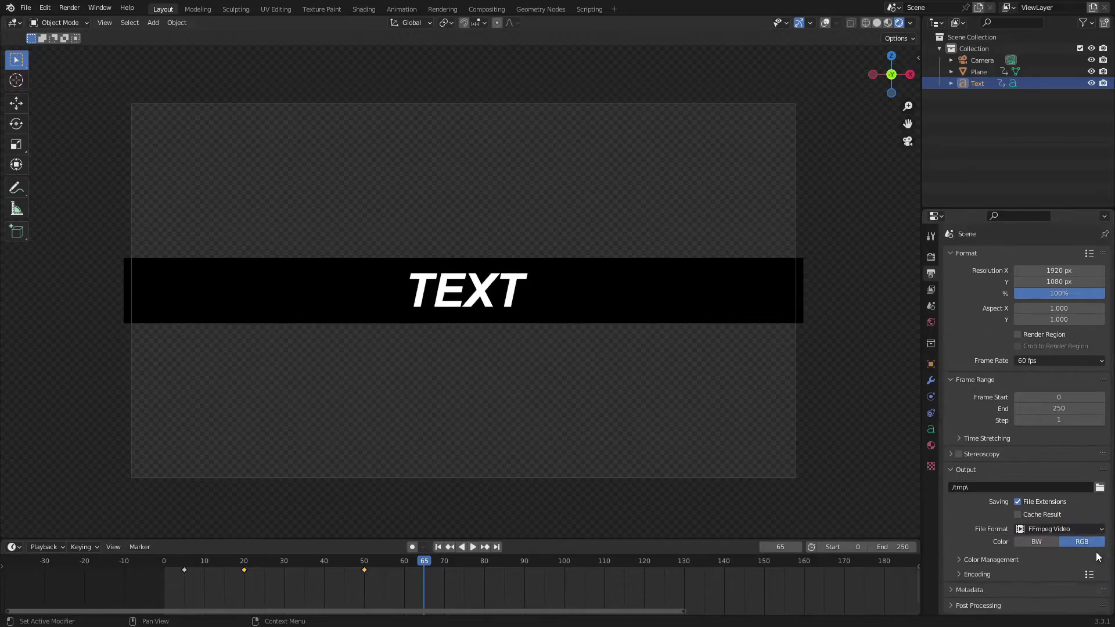
- Set the video encoding to the QuickTime container with FFmpeg video codec #1 and RGBA color
click(980, 573)
scroll(996, 501, down, 5)
click(1051, 452)
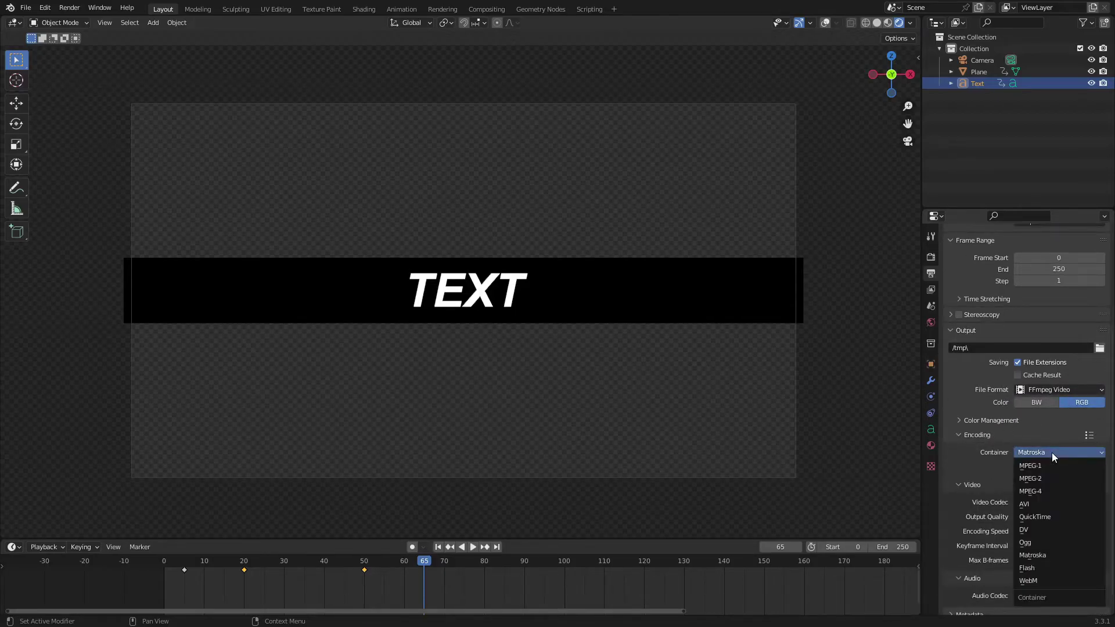
click(1054, 517)
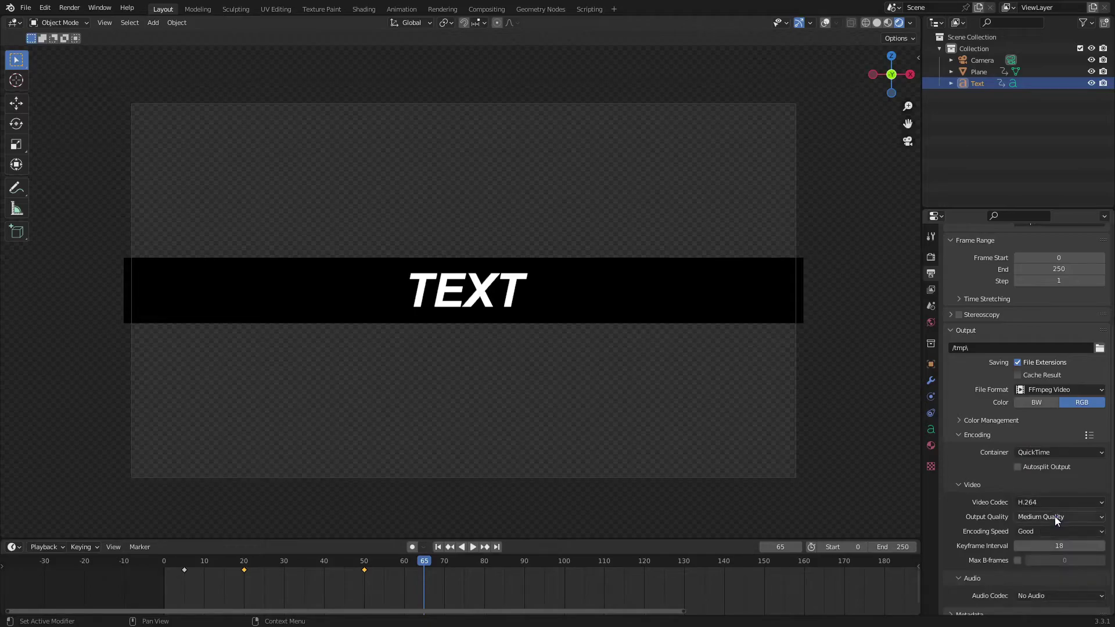
click(1052, 503)
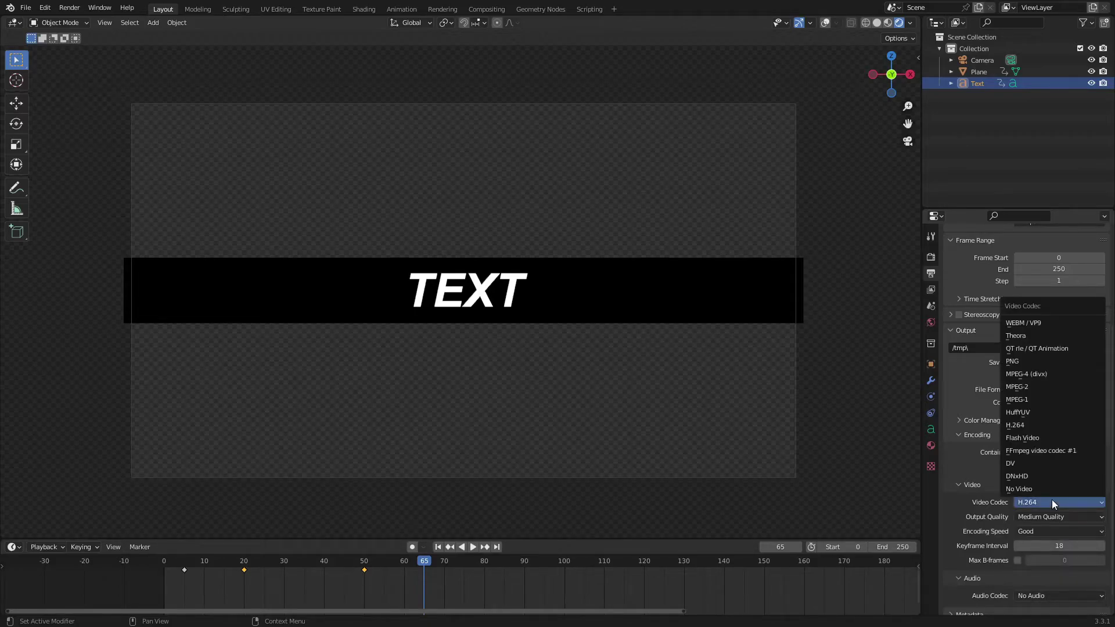
click(1057, 452)
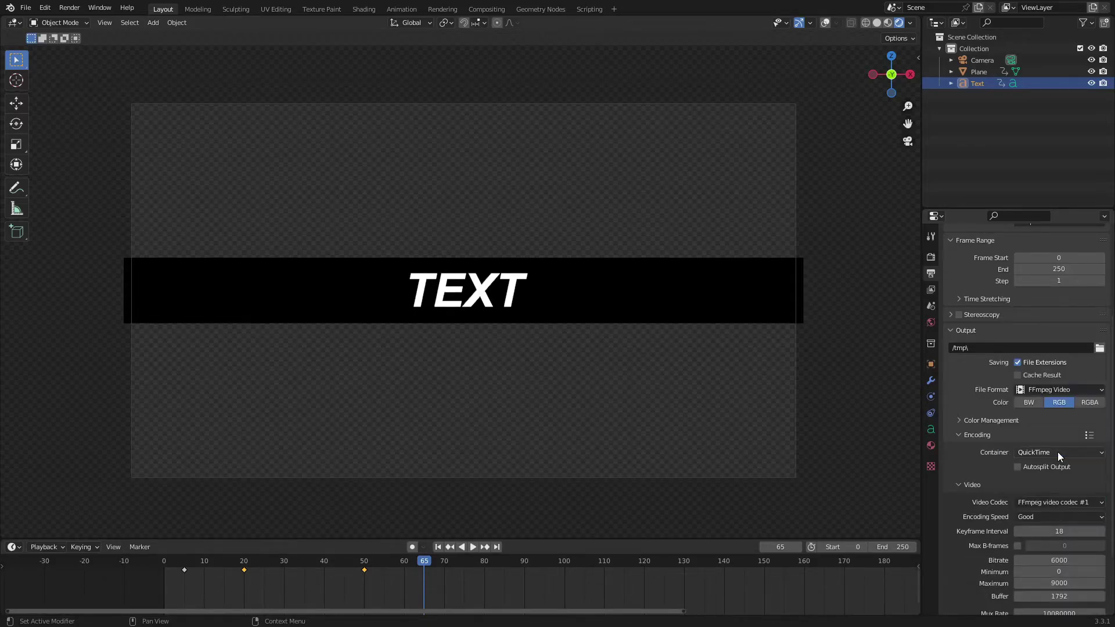
click(1098, 405)
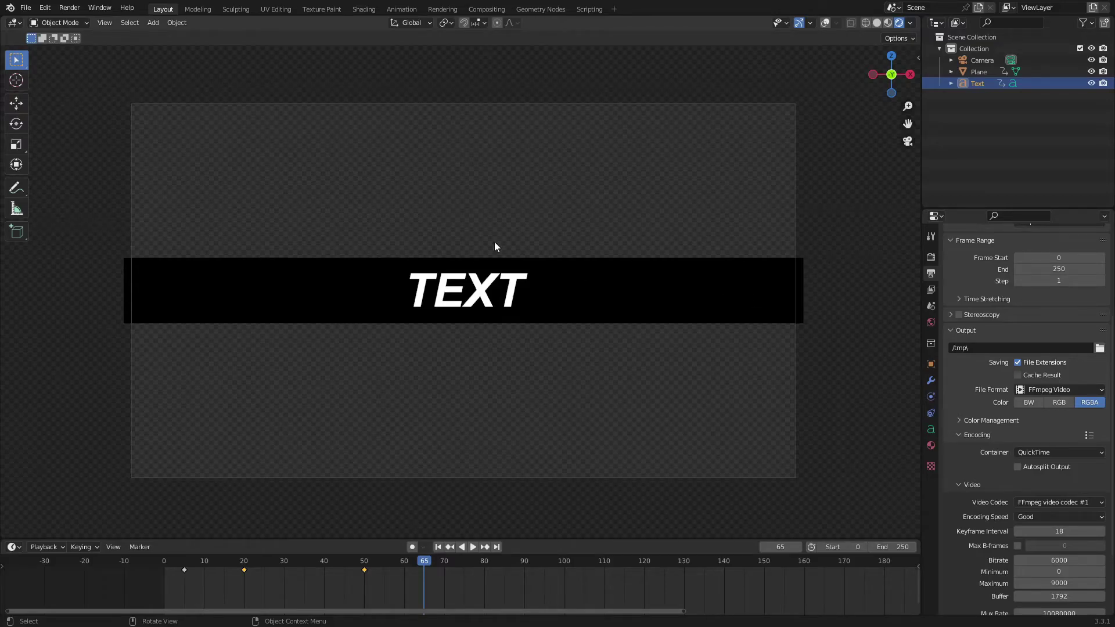
- Play the animation from the first frame to judge how long the title should stay visible
click(438, 547)
click(475, 547)
scroll(499, 559, down, 3)
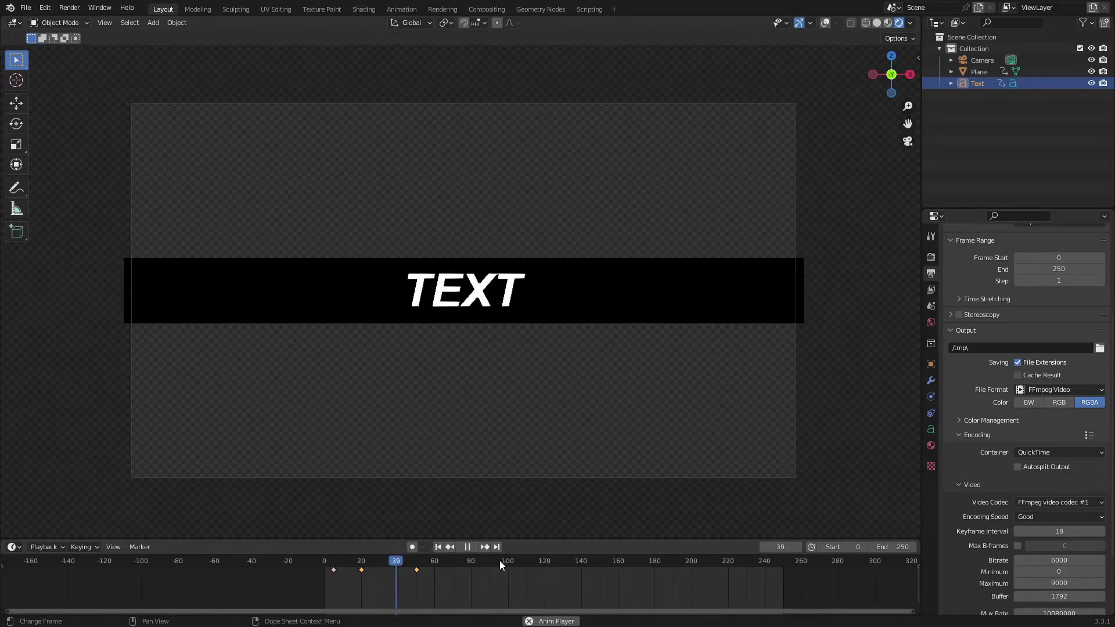
middle_drag(500, 560, 415, 579)
scroll(416, 579, up, 1)
click(466, 547)
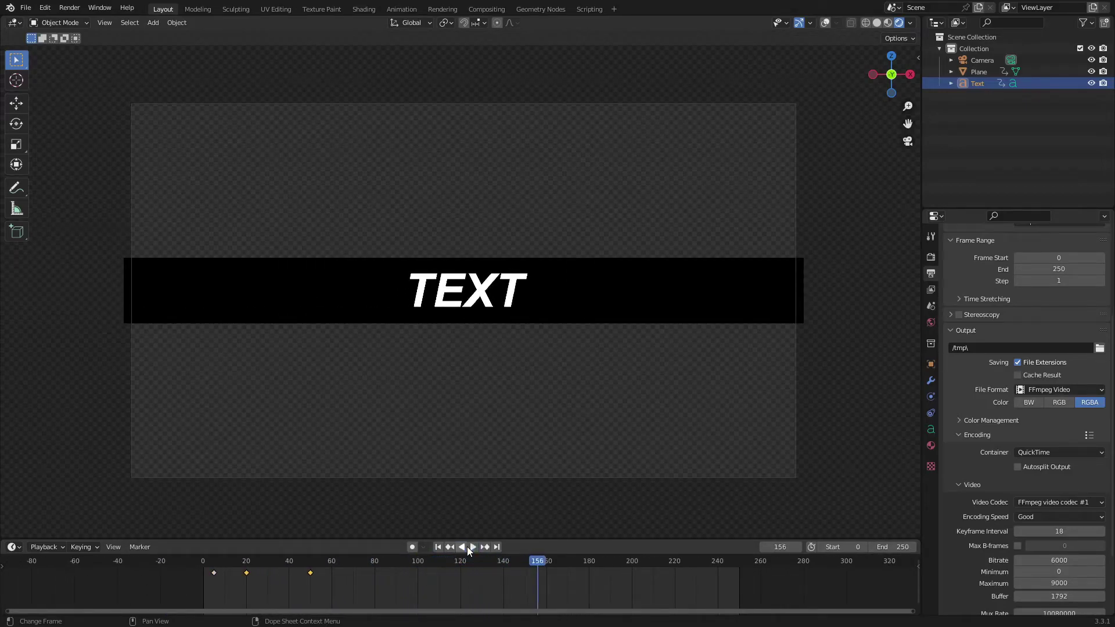
- Move the playhead to frame 160 and set the animation's end frame to 160
drag(548, 562, 546, 563)
click(888, 546)
text(16)
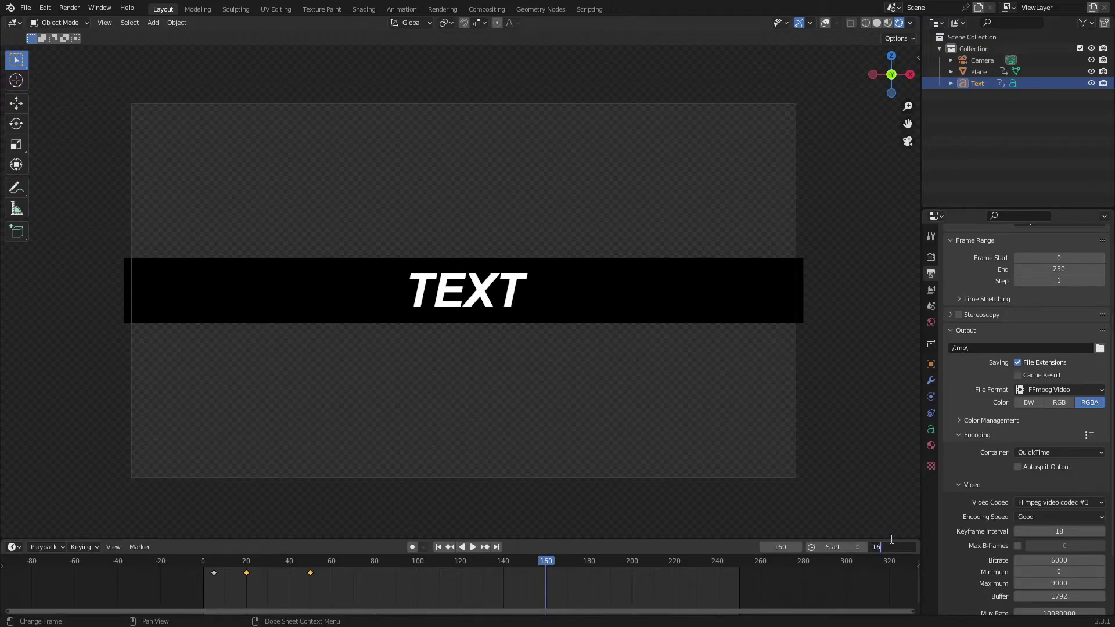
text(0)
key(Return)
scroll(473, 590, up, 2)
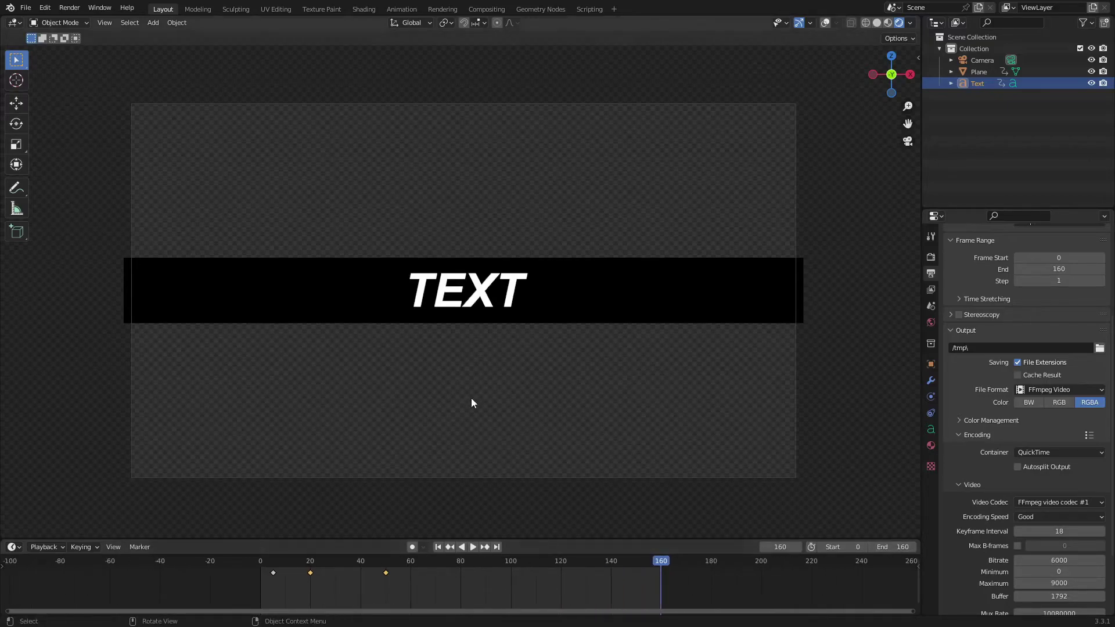
- Show the viewport overlays and select both the black bar and the TEXT
shift+click(565, 290)
click(825, 22)
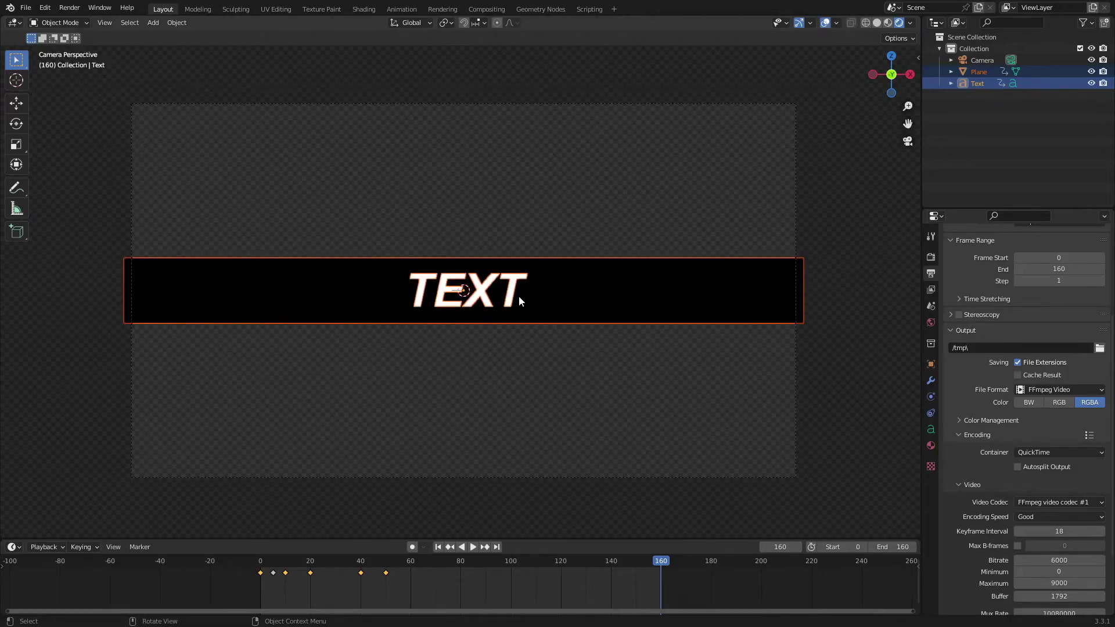
shift+click(522, 295)
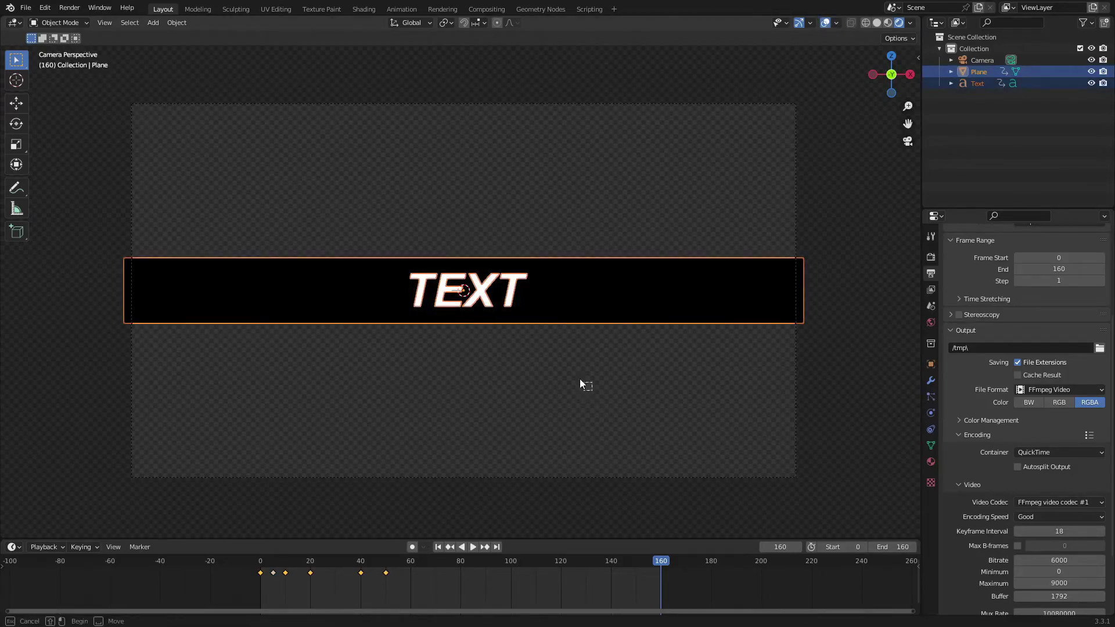
drag(645, 390, 311, 183)
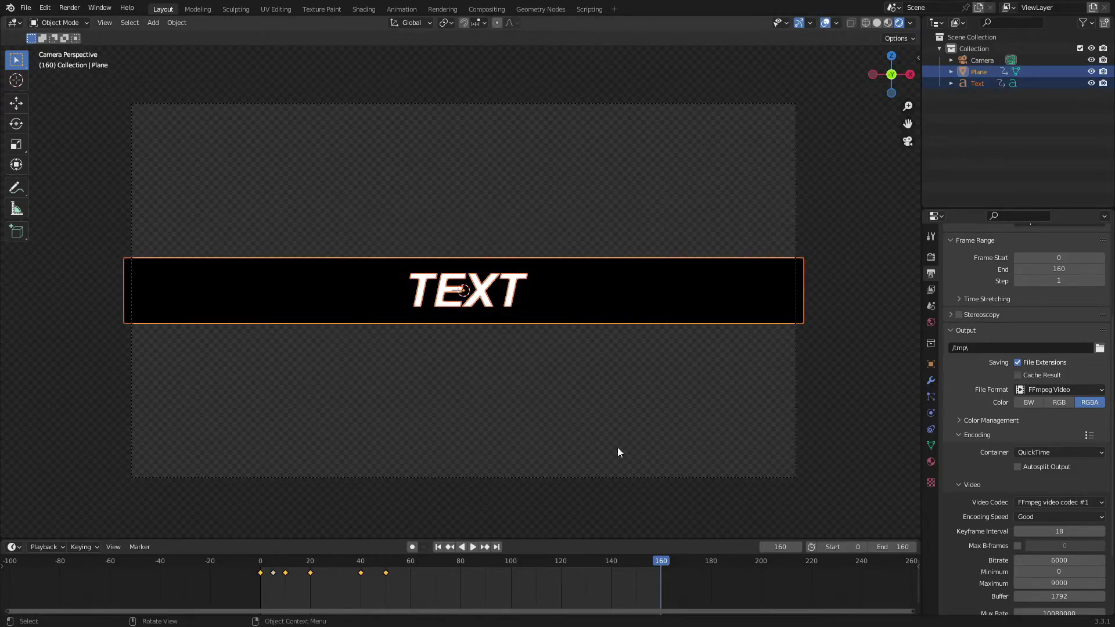
- Insert a Location keyframe for the bar and TEXT at frame 130
scroll(656, 590, up, 3)
click(496, 568)
key(space)
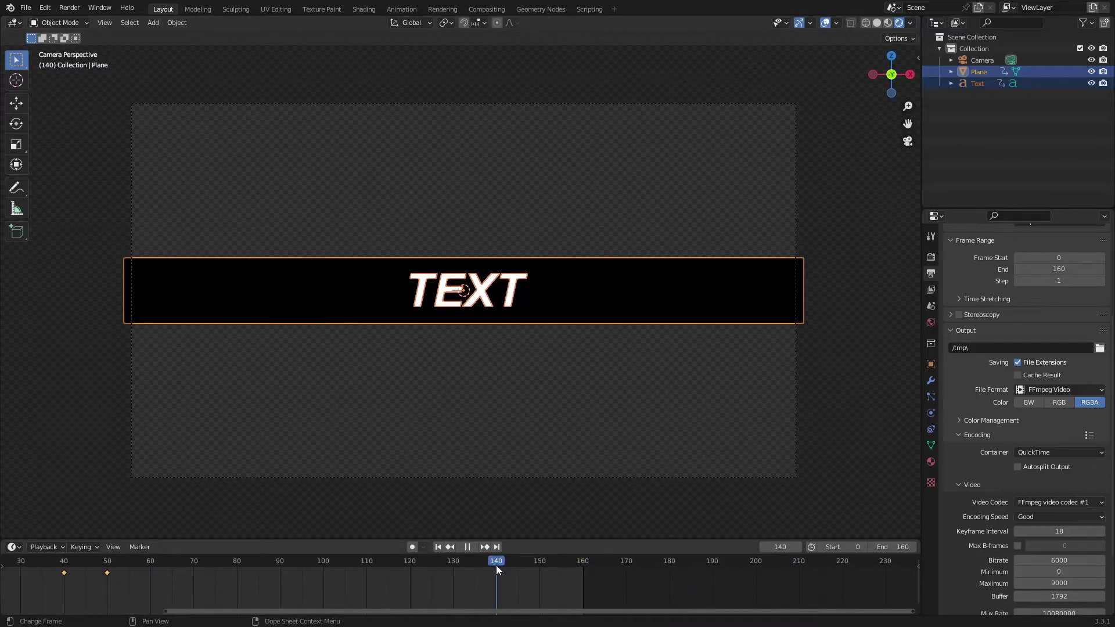
key(space)
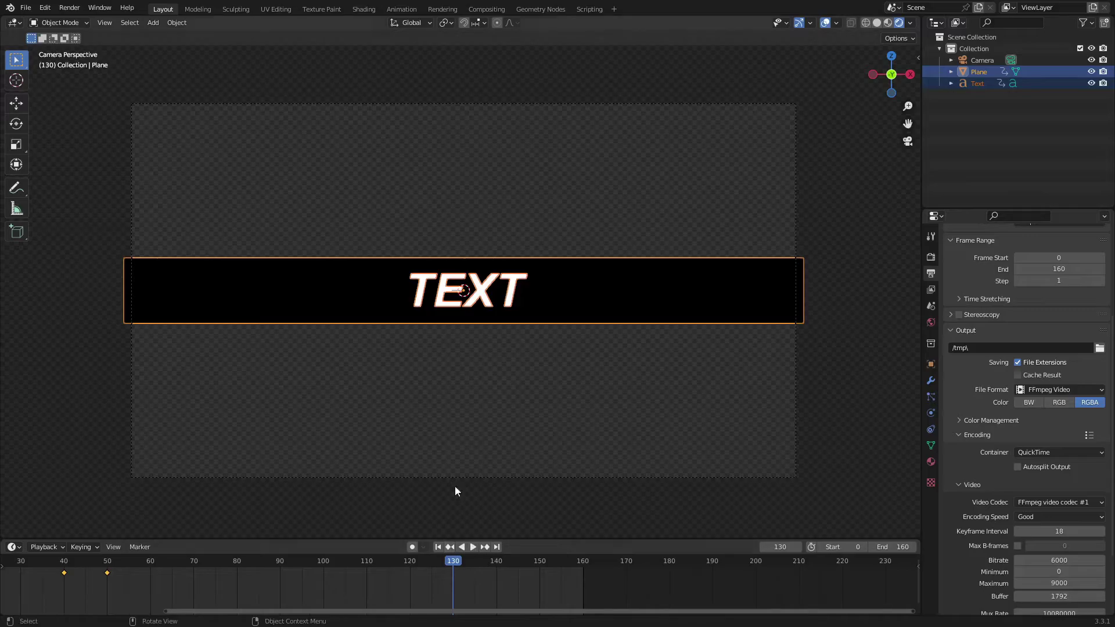
key(i)
click(475, 292)
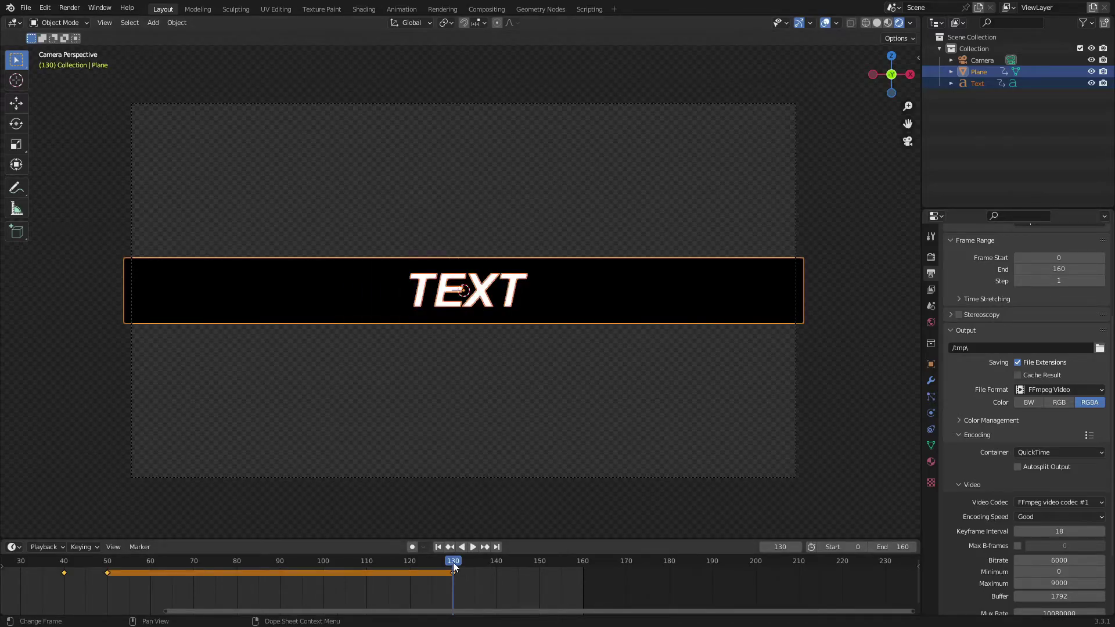
- At frame 160, move the bar and TEXT along X past the camera frame's right edge, keyframe their Location, and go to frame 150
drag(453, 562, 582, 573)
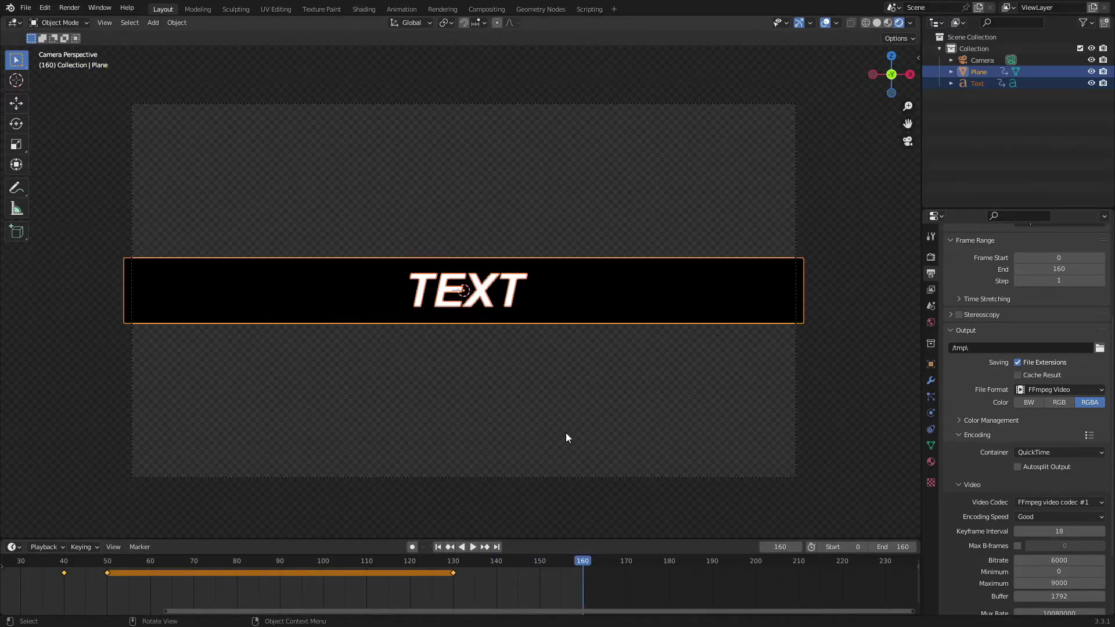
key(g)
key(x)
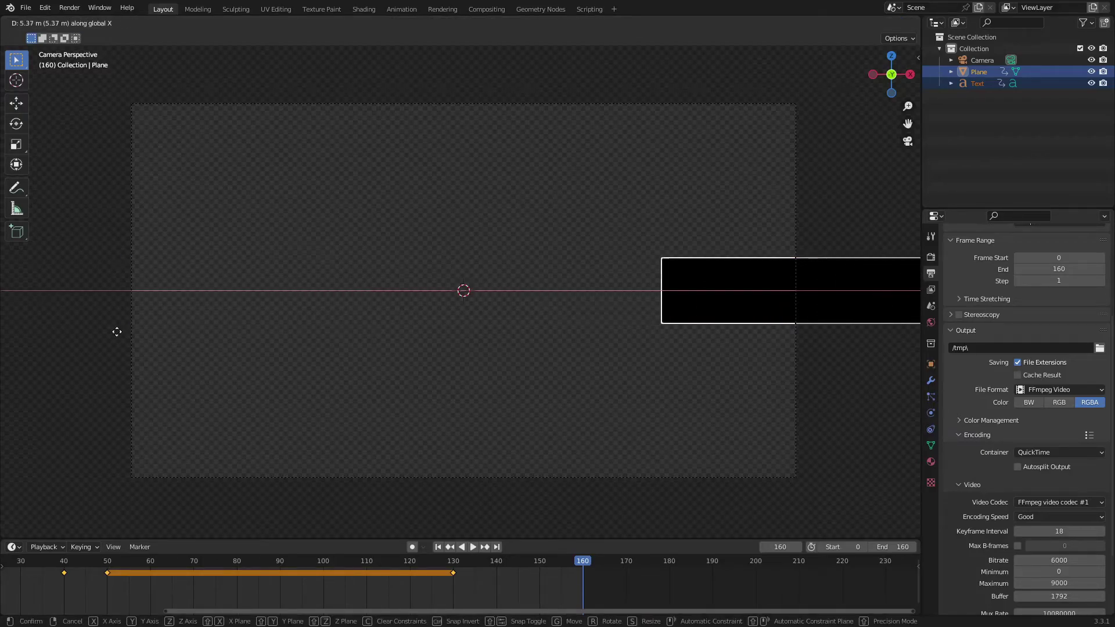
click(249, 335)
scroll(407, 388, down, 4)
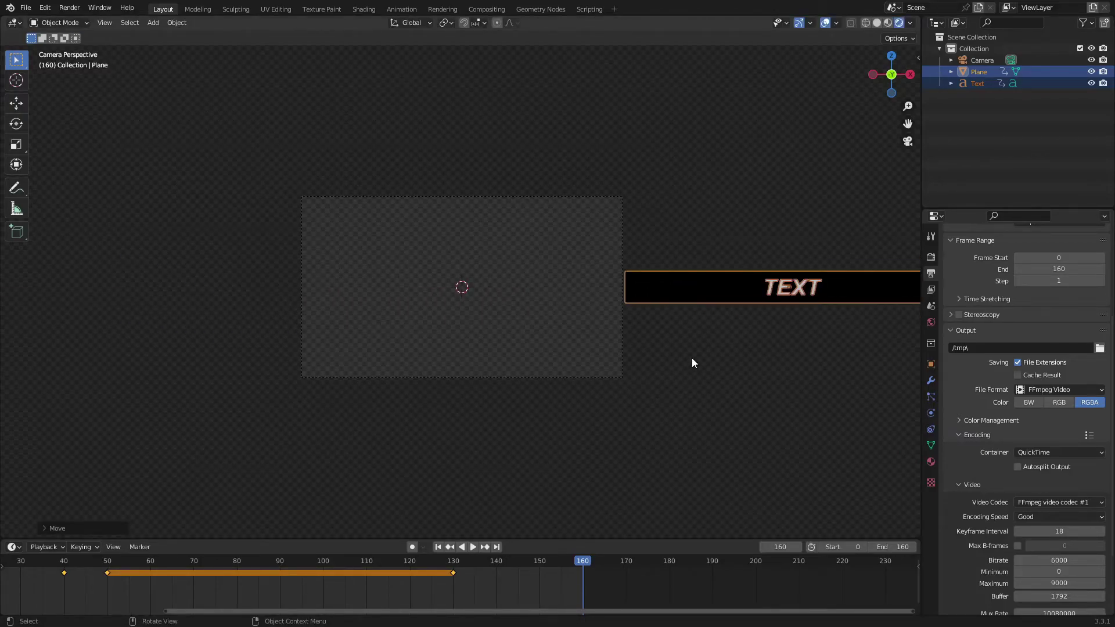
key(i)
click(715, 326)
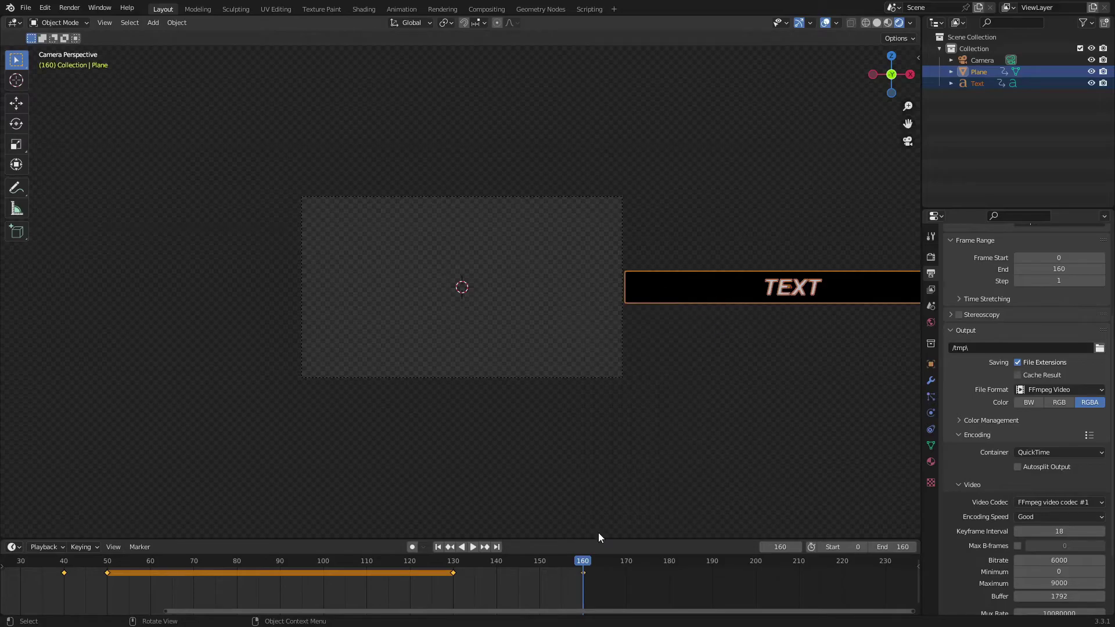
drag(552, 560, 539, 562)
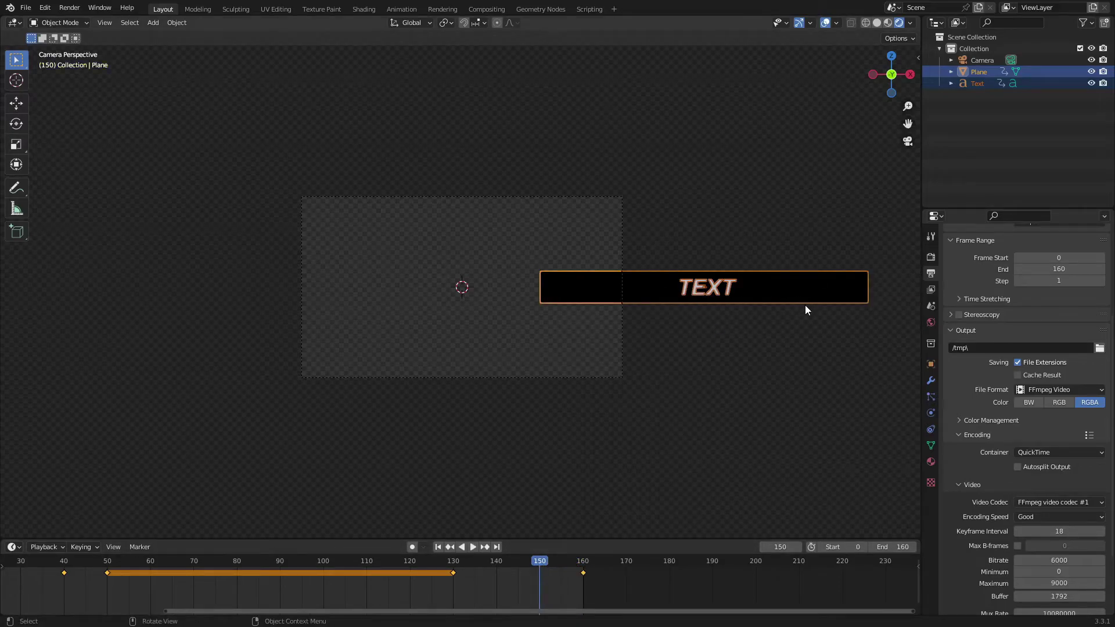
key(g)
key(x)
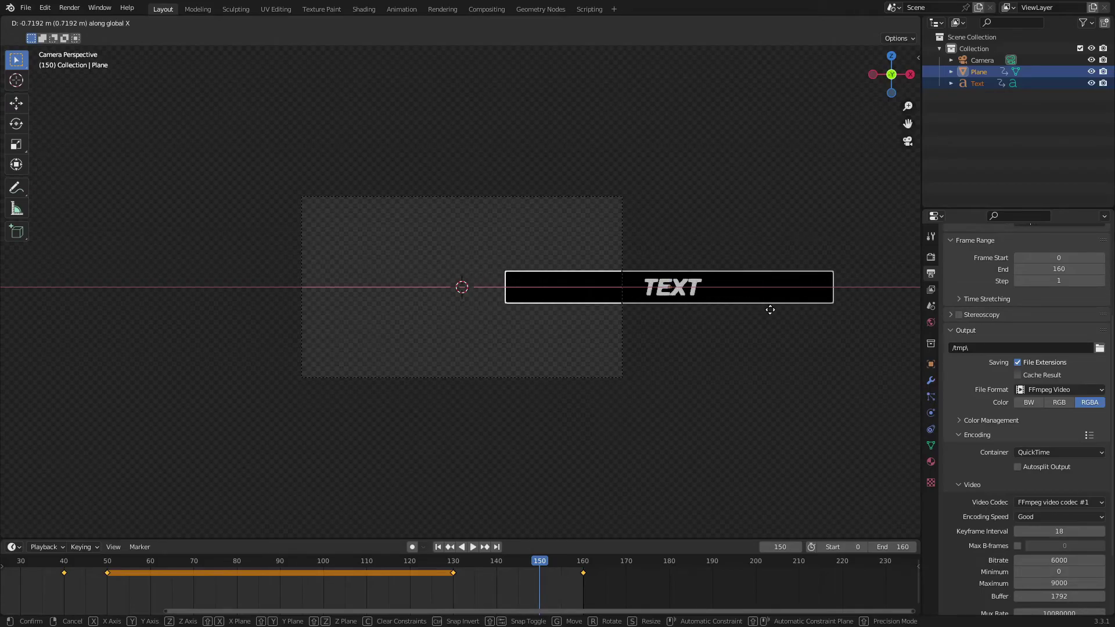
key(Escape)
- At frame 150, move the bar and TEXT back along X into the camera frame, keyframe their Location, and replay the slide-out
key(g)
key(x)
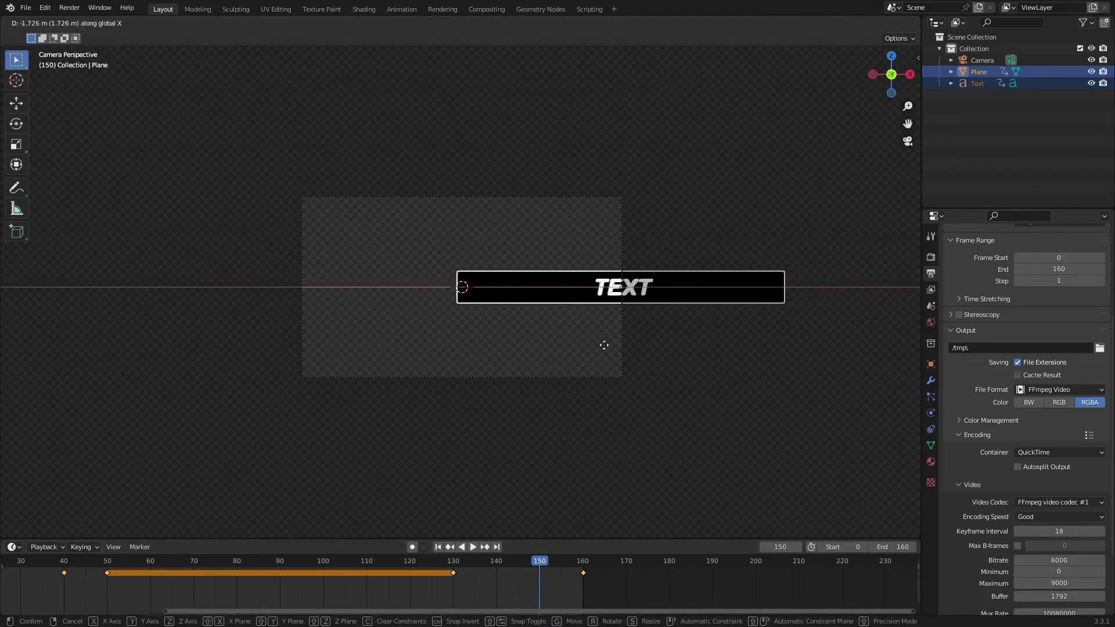
click(460, 341)
key(i)
click(524, 195)
key(space)
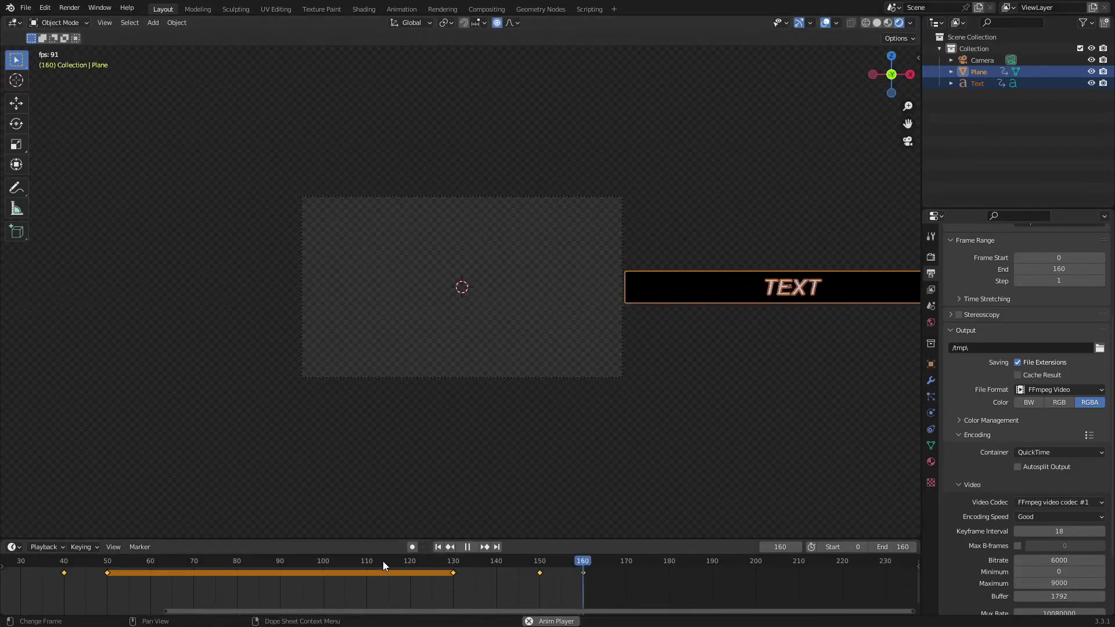
drag(382, 560, 584, 562)
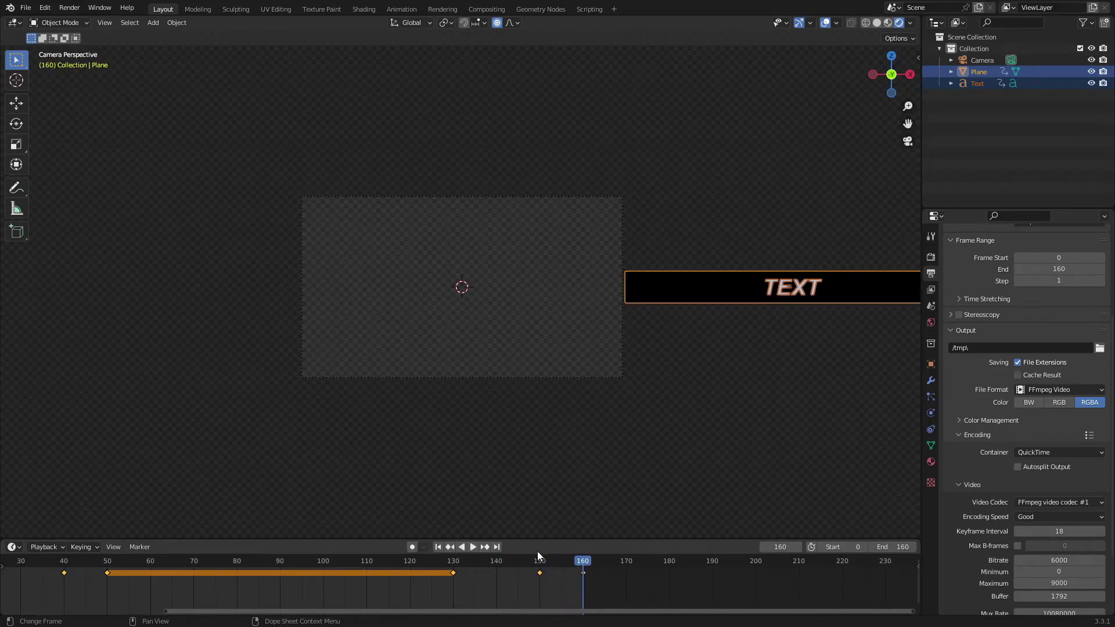
- Extend the animation's end frame to 164, replaying the slide-out from frame 130 to check the ending
click(911, 547)
click(910, 546)
click(911, 546)
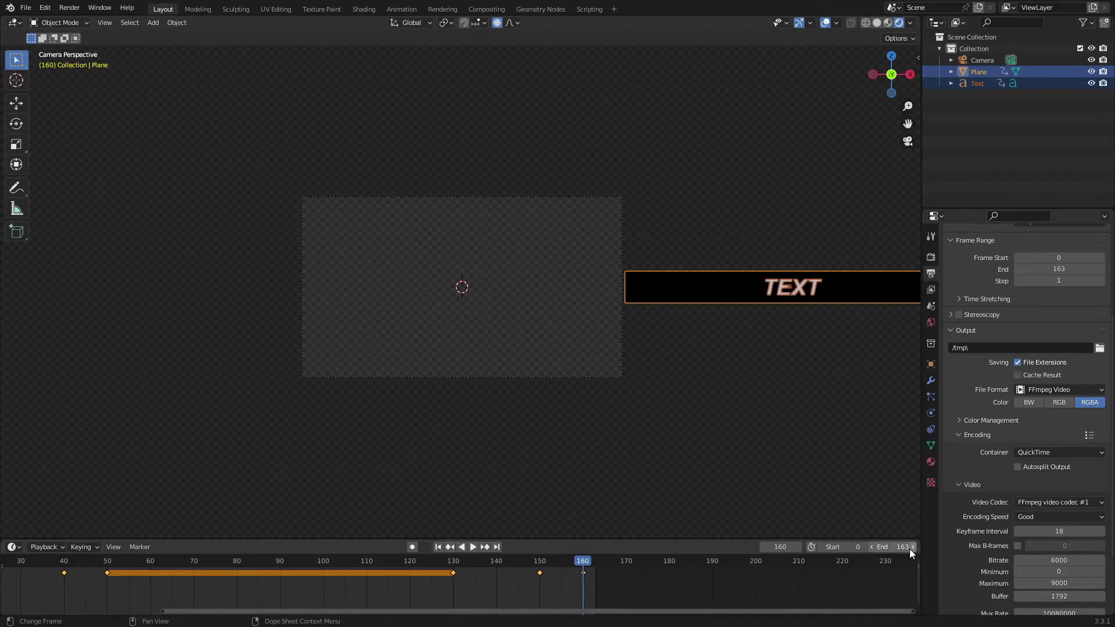
drag(474, 557, 454, 561)
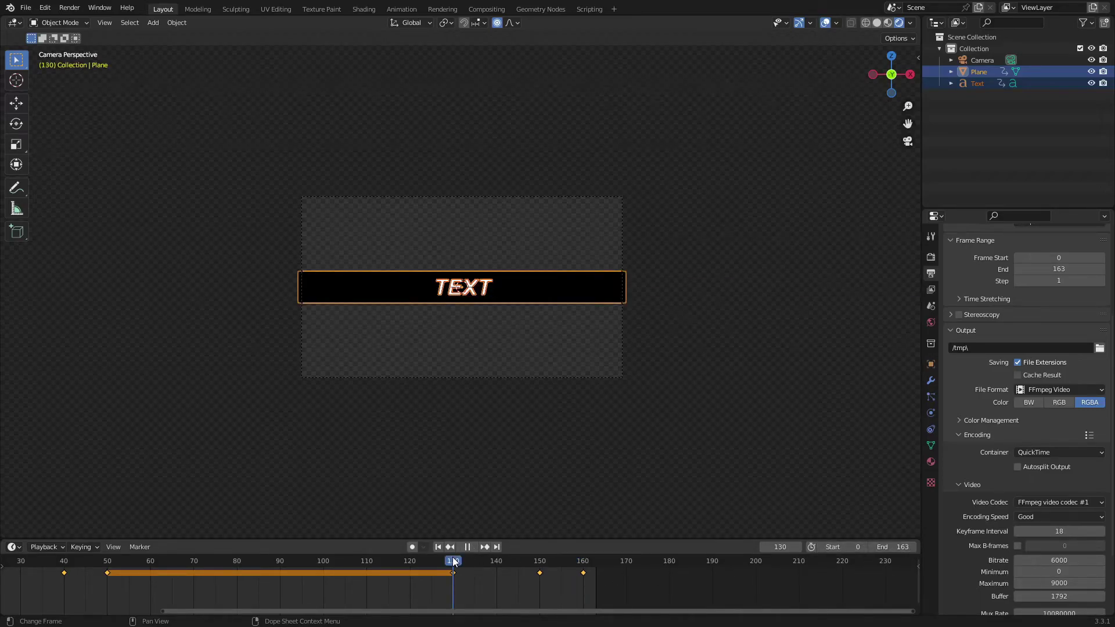
key(space)
click(911, 546)
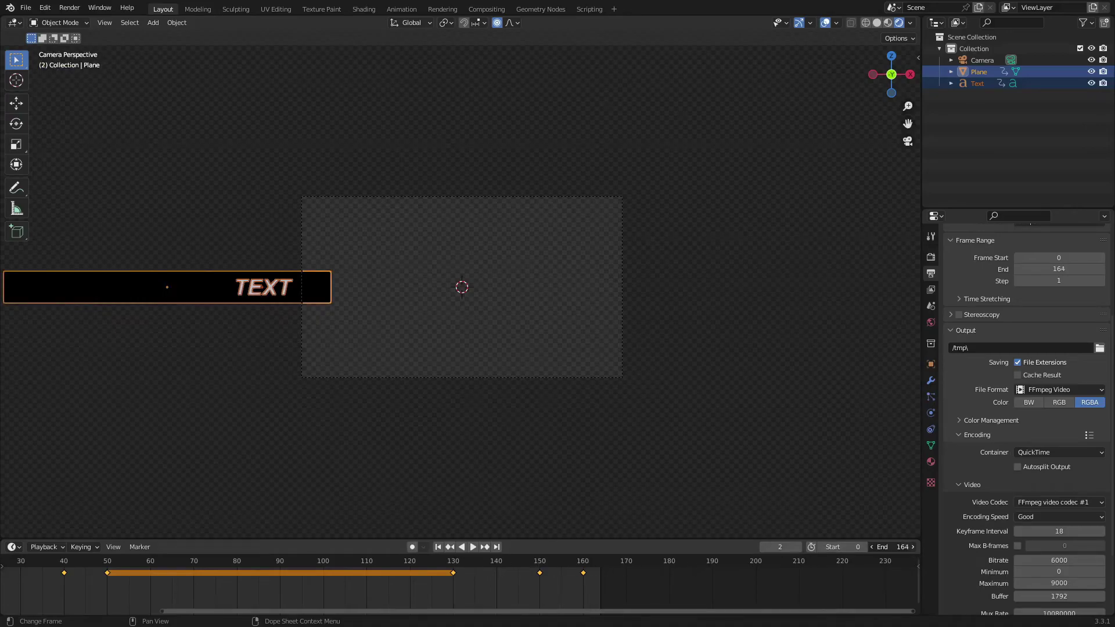
- Extend the animation's end frame to 165 and play the animation with the viewport overlays hidden
click(912, 547)
key(space)
click(825, 23)
scroll(597, 346, up, 3)
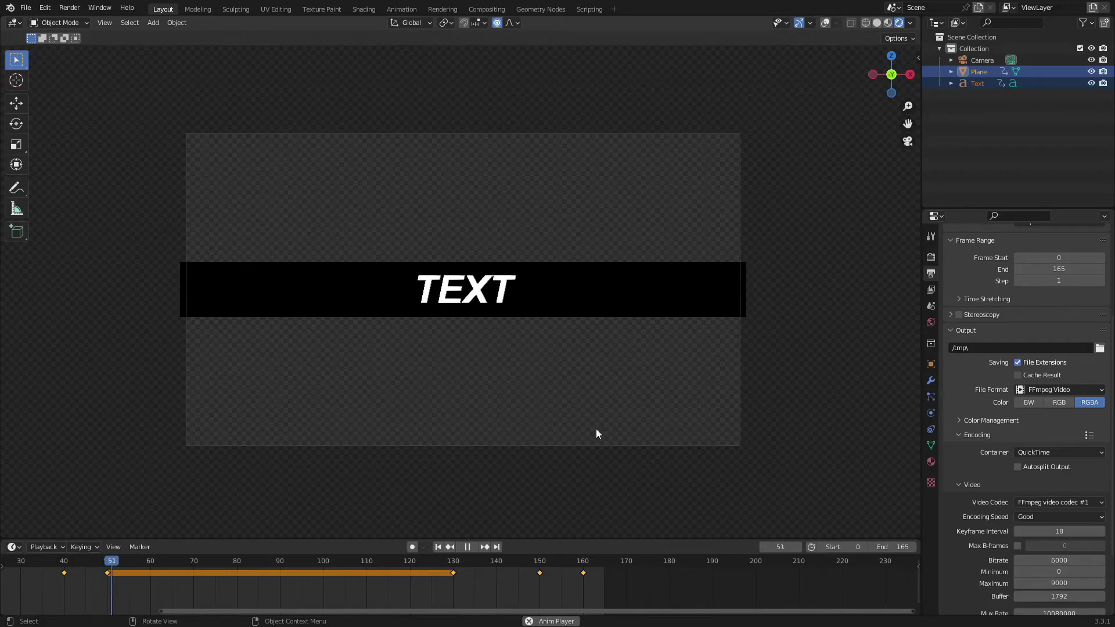
- Delay the TEXT's three slide-out keyframes to frames 135, 155 and 165, and replay the animation without overlays
drag(482, 560, 551, 563)
key(space)
click(555, 289)
click(824, 23)
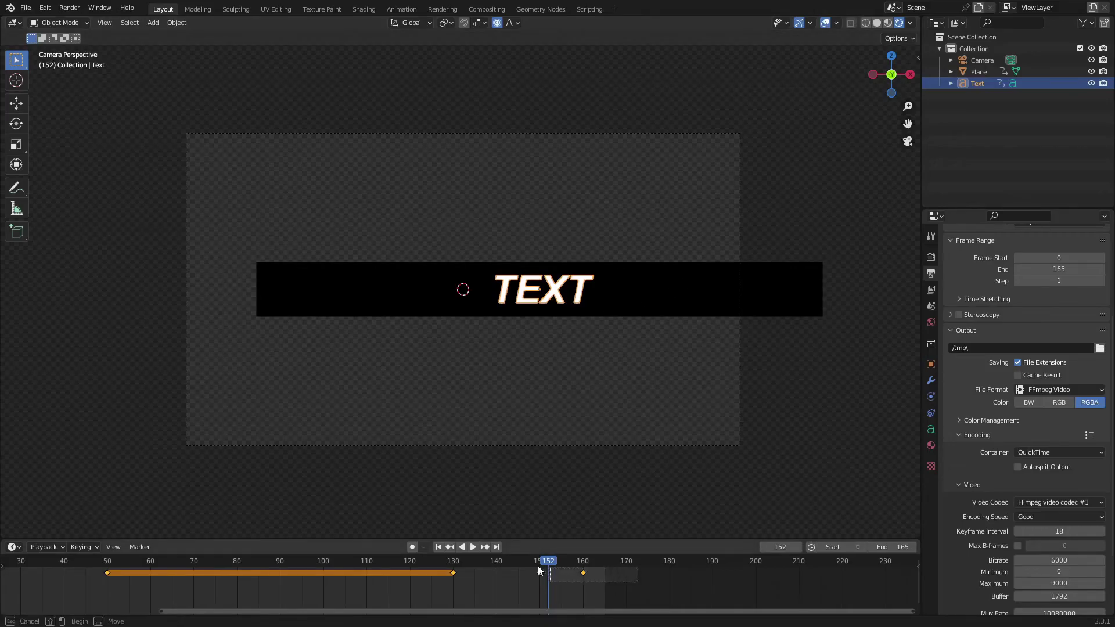
key(g)
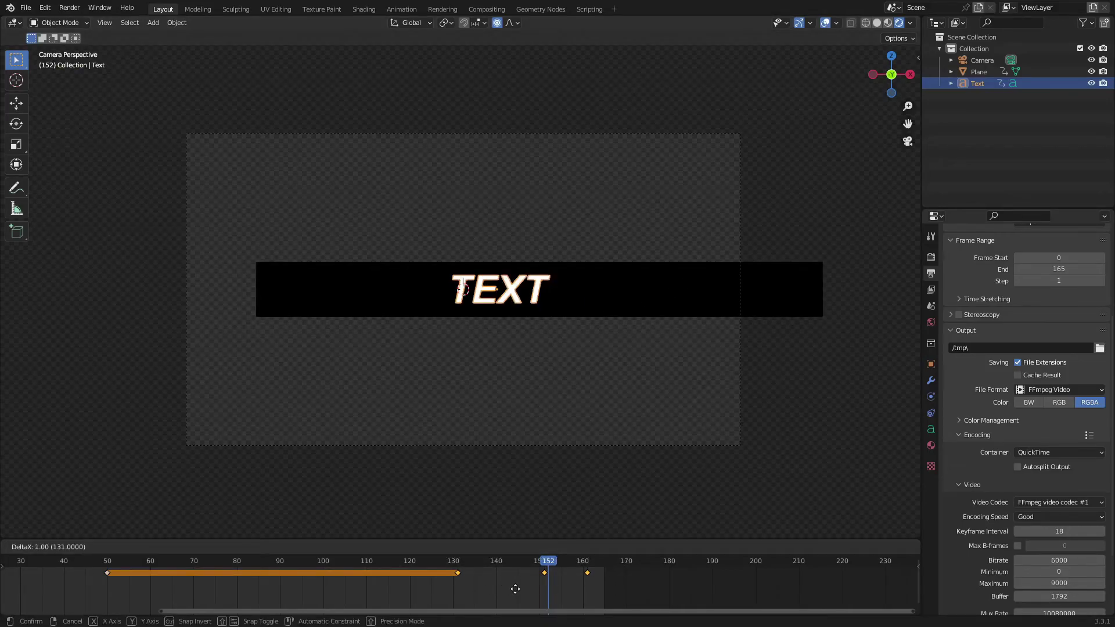
click(531, 587)
key(space)
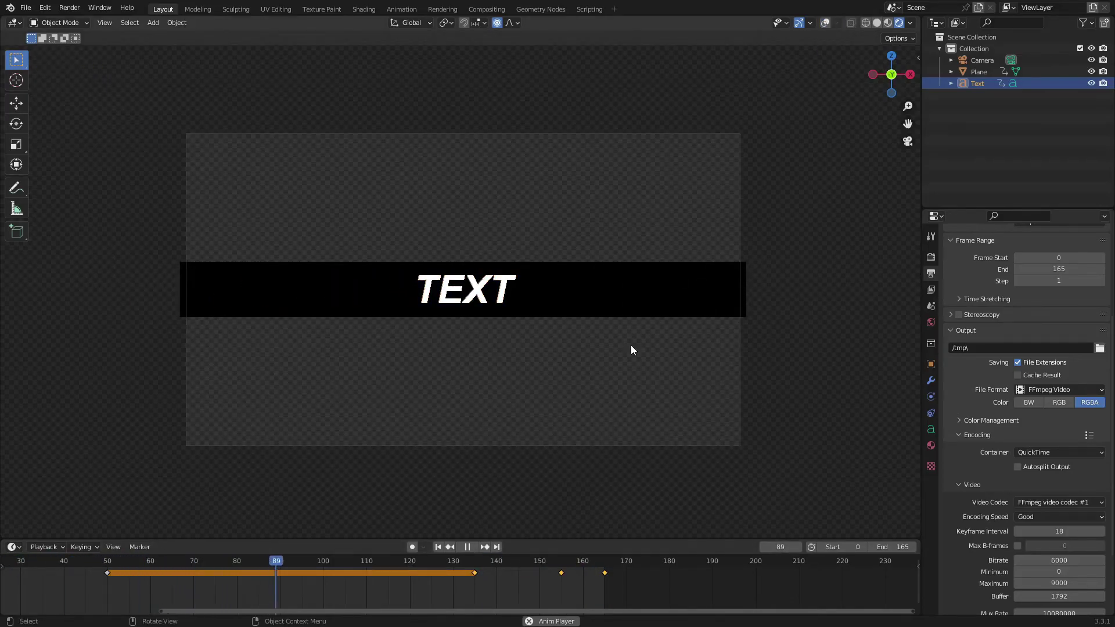
key(shift+alt+z)
click(582, 468)
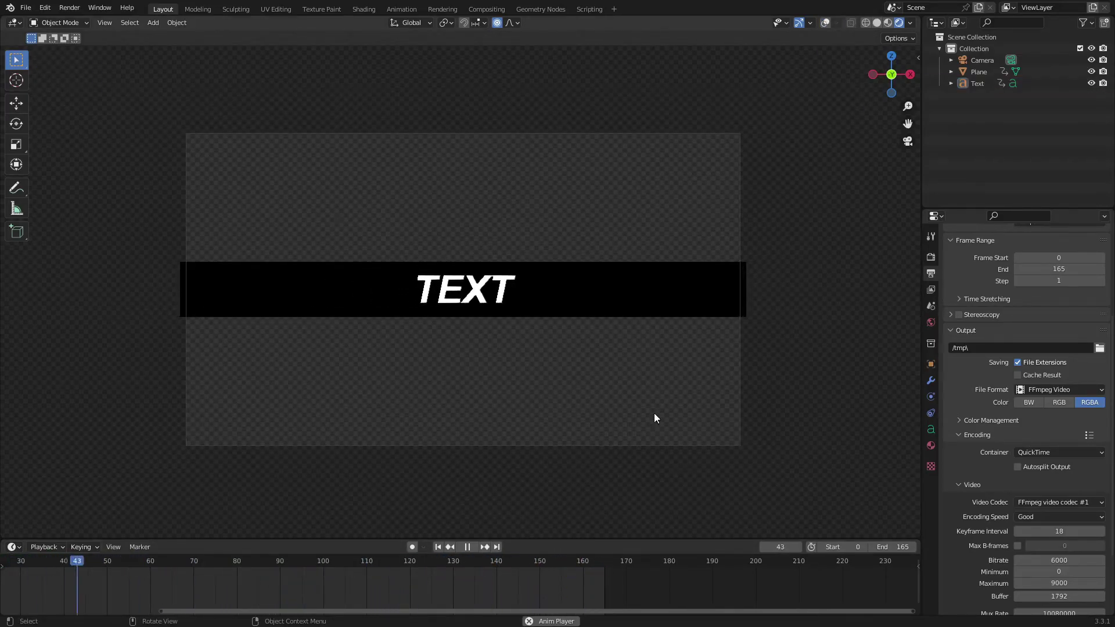
- Move the TEXT's three slide-out keyframes back to frames 133, 153 and 163, and replay the slide-out
key(space)
click(578, 564)
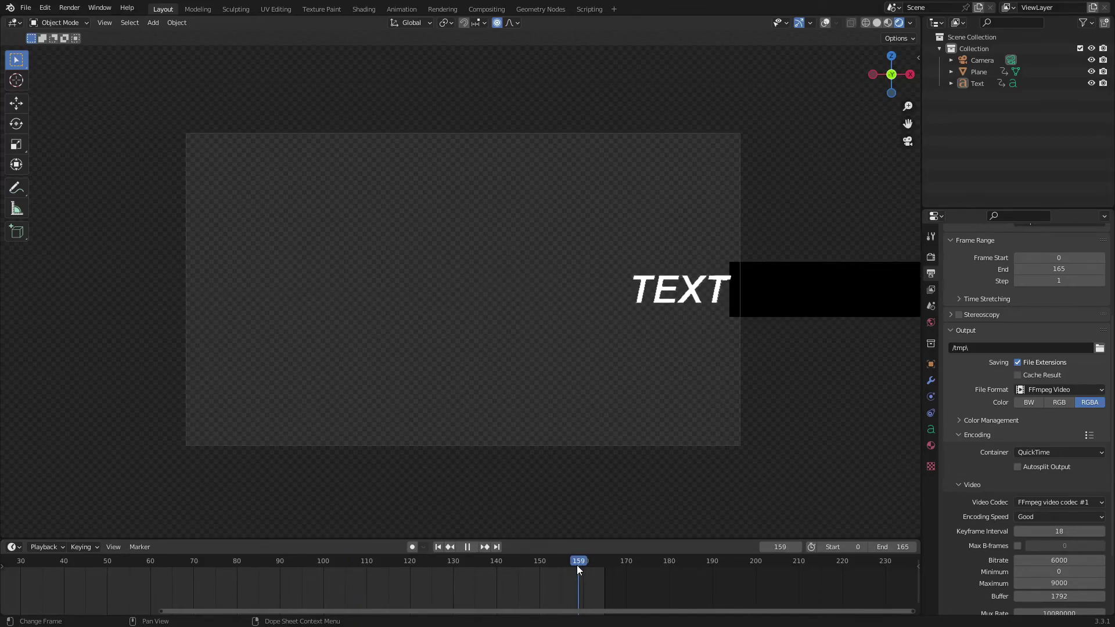
click(715, 293)
drag(609, 589, 458, 567)
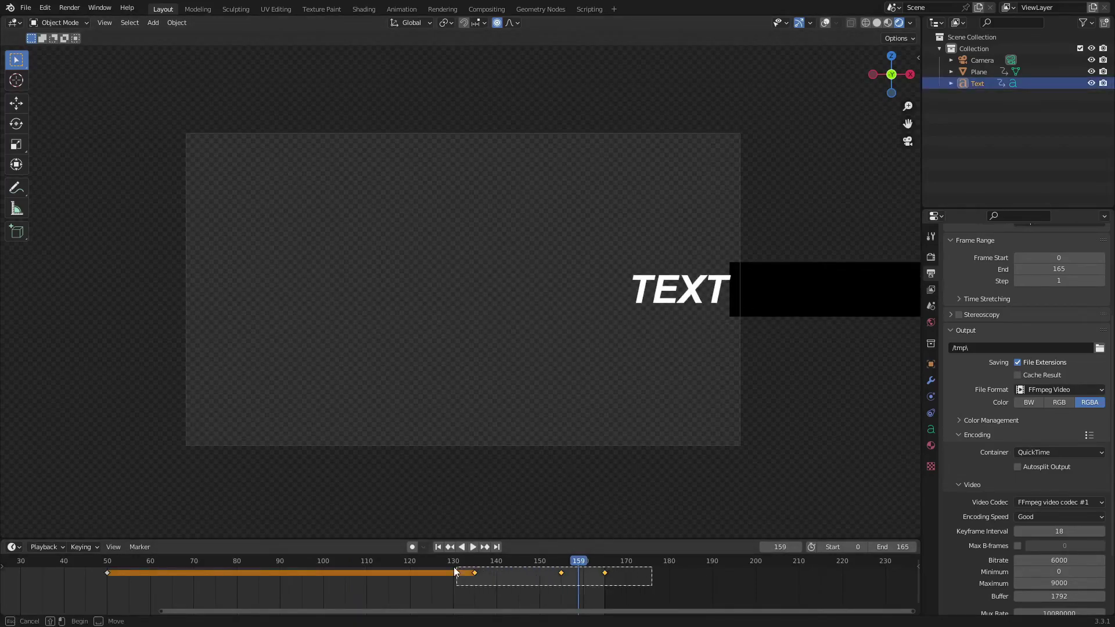
key(g)
click(538, 587)
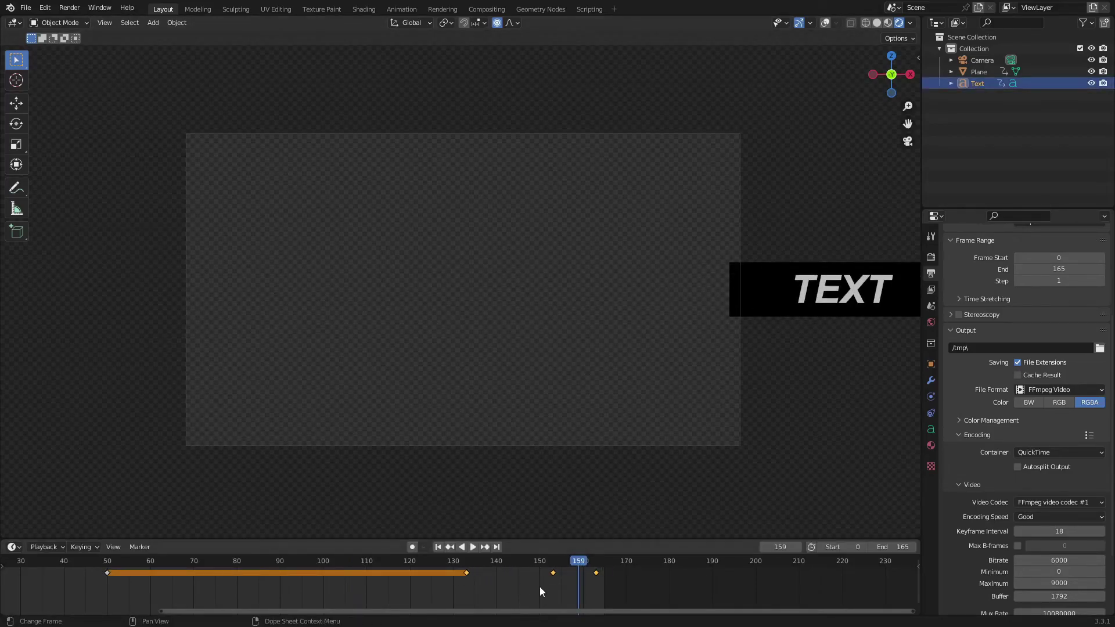
click(402, 562)
key(space)
- Shift the TEXT's slide-out keyframes slightly earlier once more and replay the slide-out to compare it with the bar
drag(405, 562, 569, 570)
key(g)
click(566, 571)
key(space)
drag(422, 560, 562, 567)
key(space)
- Show the overlays again, select the camera and set its viewport Passepartout to 1.000
click(824, 23)
click(739, 393)
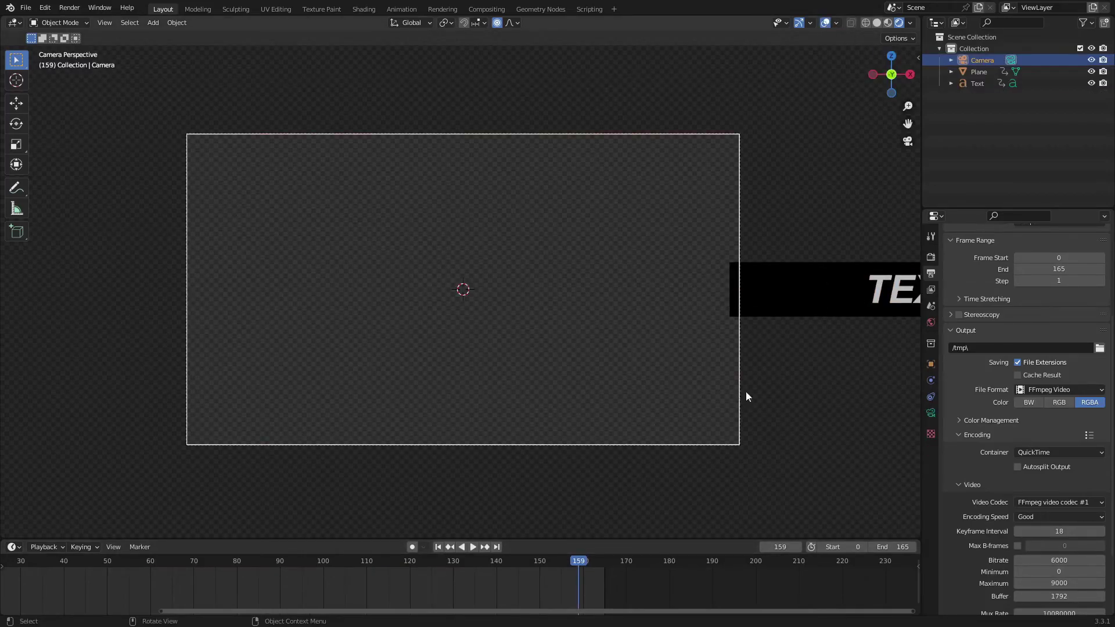
click(930, 412)
click(993, 467)
drag(1026, 550, 1091, 550)
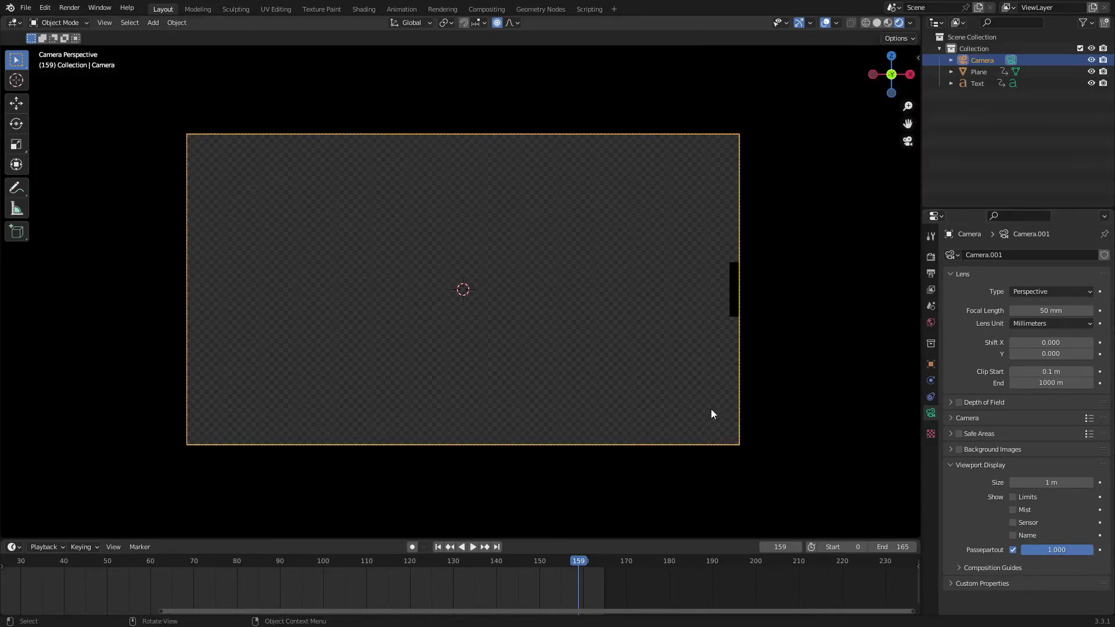
scroll(572, 390, down, 1)
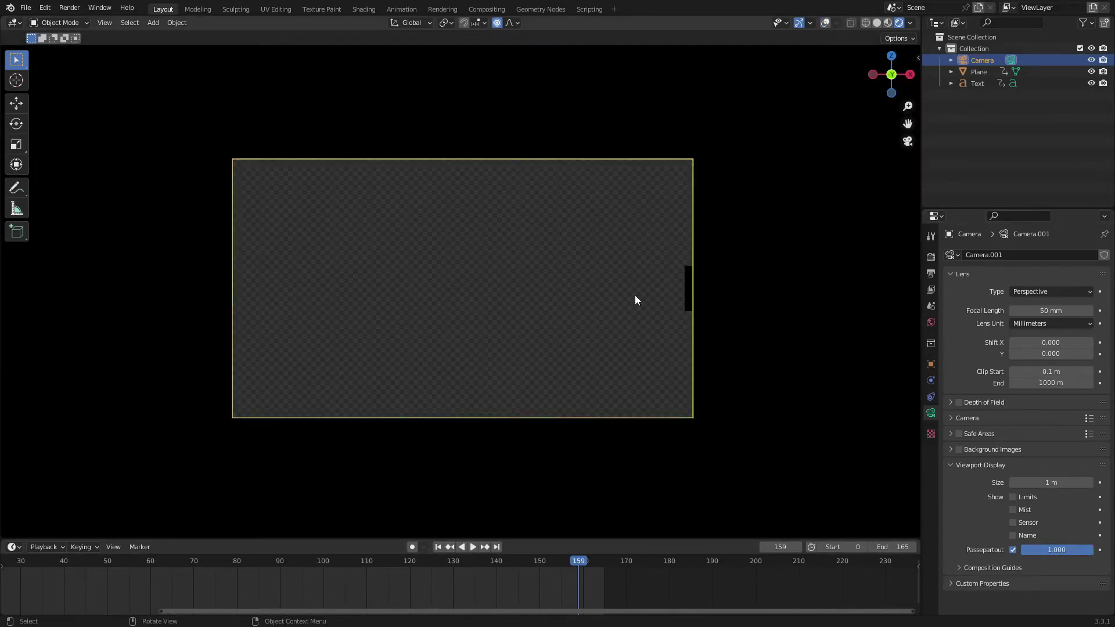
- Play the full animation and examine the slide-in and slide-out inside the camera frame at several zoom levels
click(472, 547)
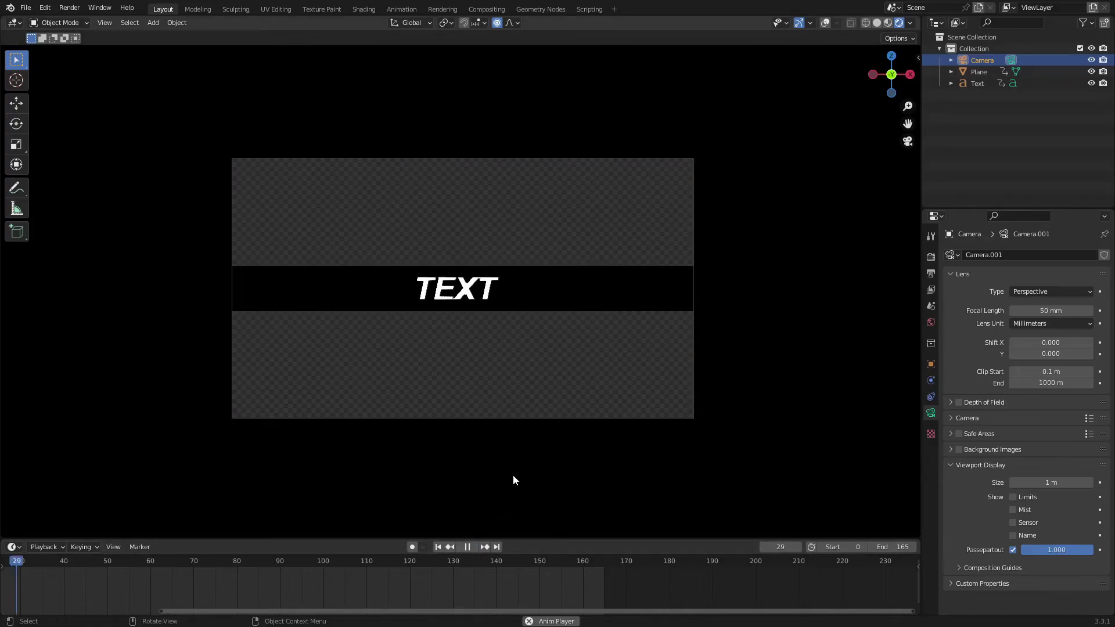
scroll(513, 475, up, 1)
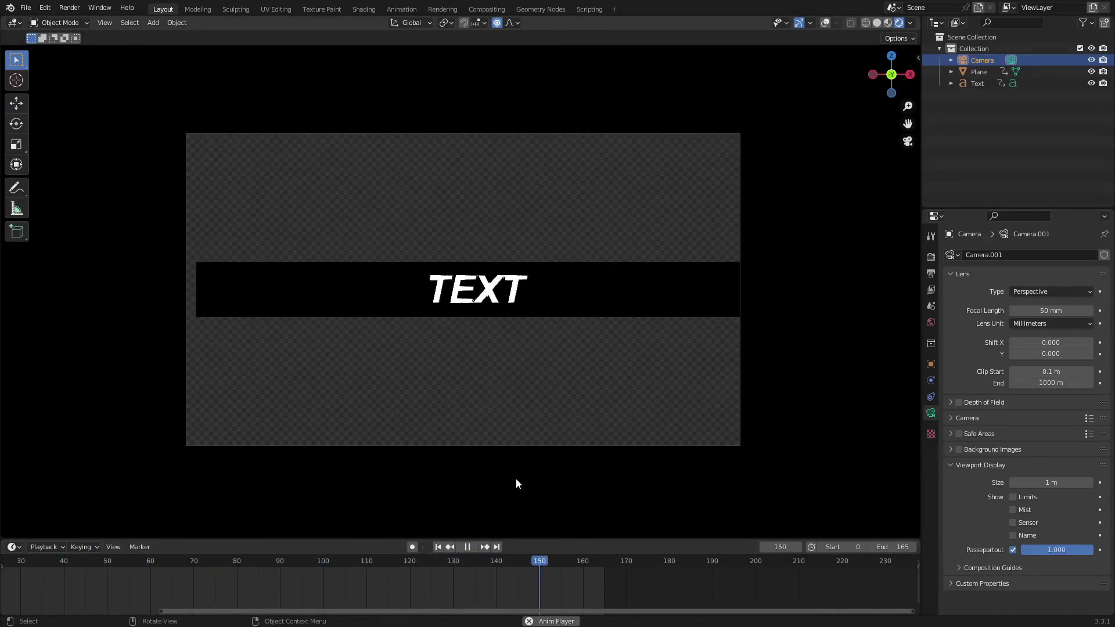
scroll(514, 483, down, 3)
scroll(540, 481, down, 2)
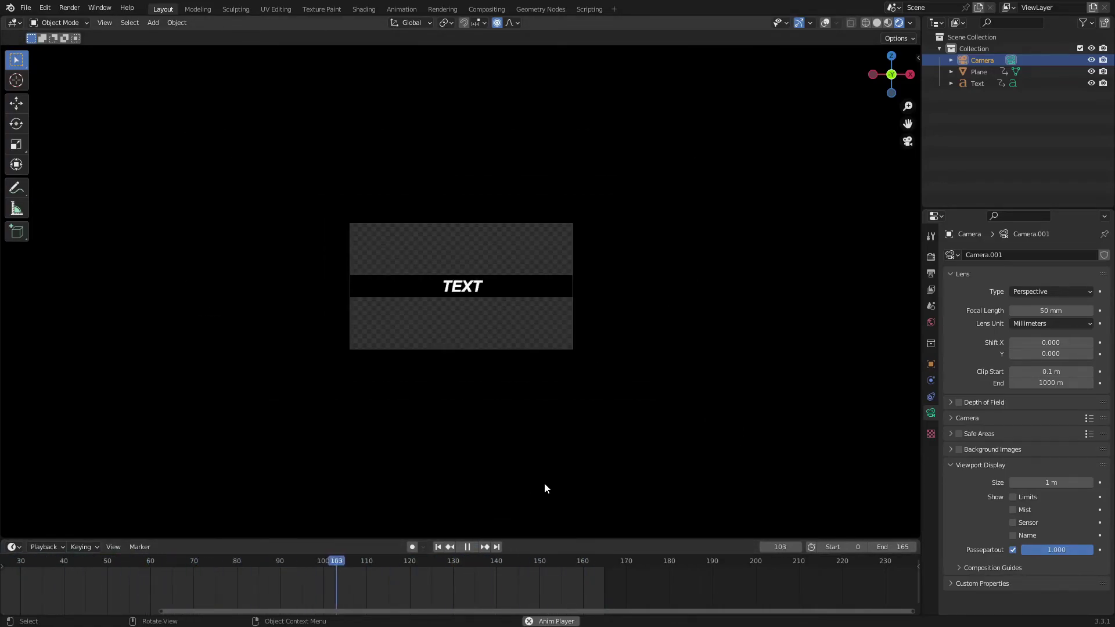
scroll(537, 473, up, 5)
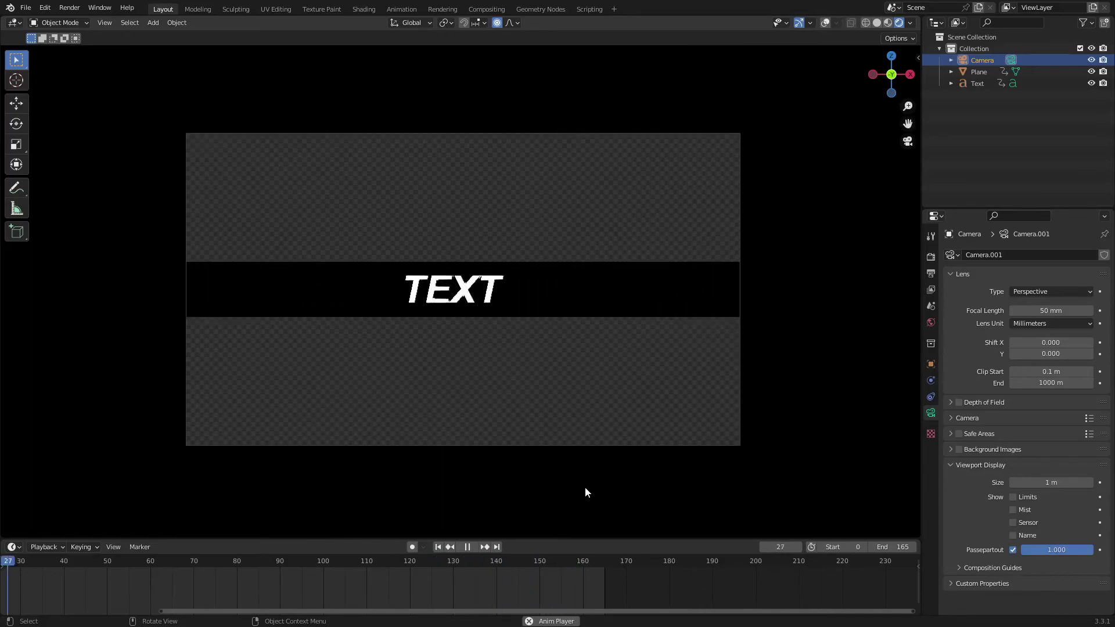
scroll(592, 502, up, 1)
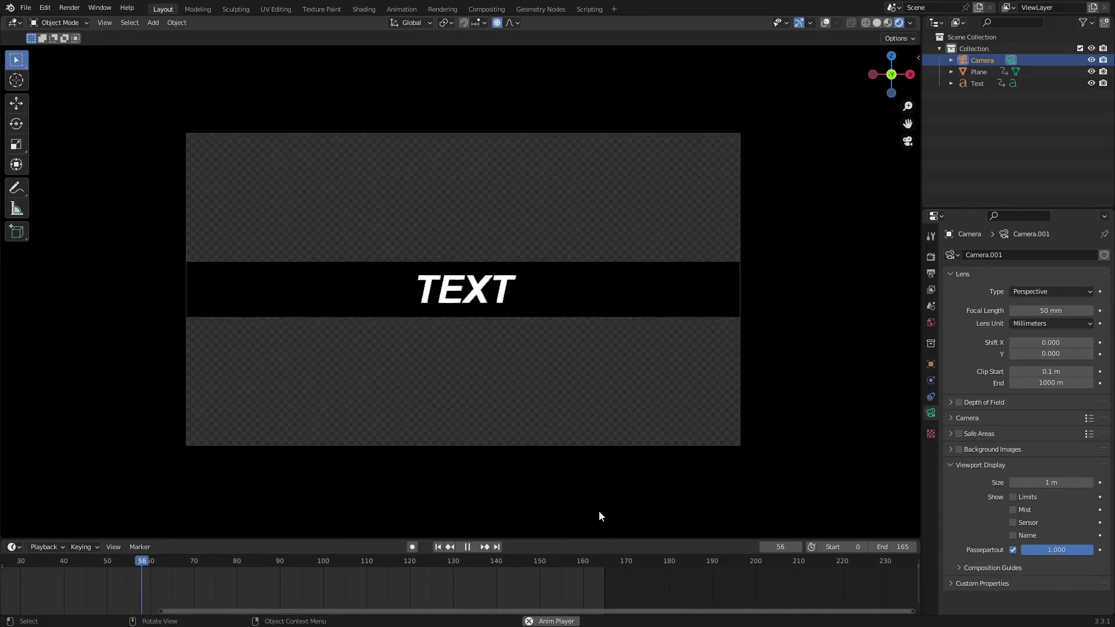
scroll(607, 513, down, 8)
scroll(615, 496, up, 6)
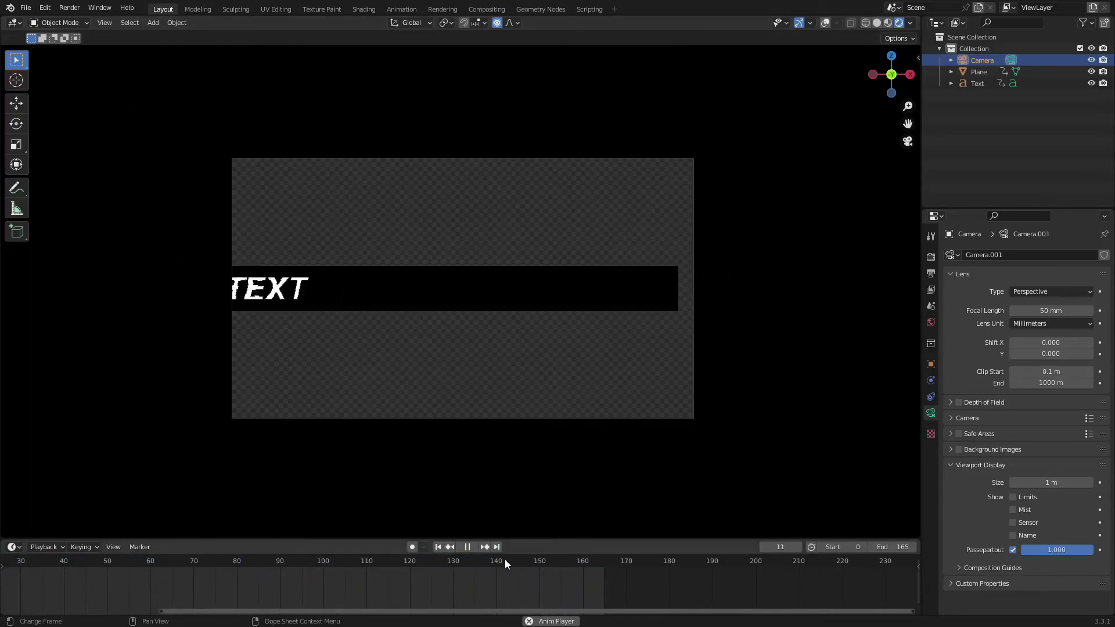
click(468, 547)
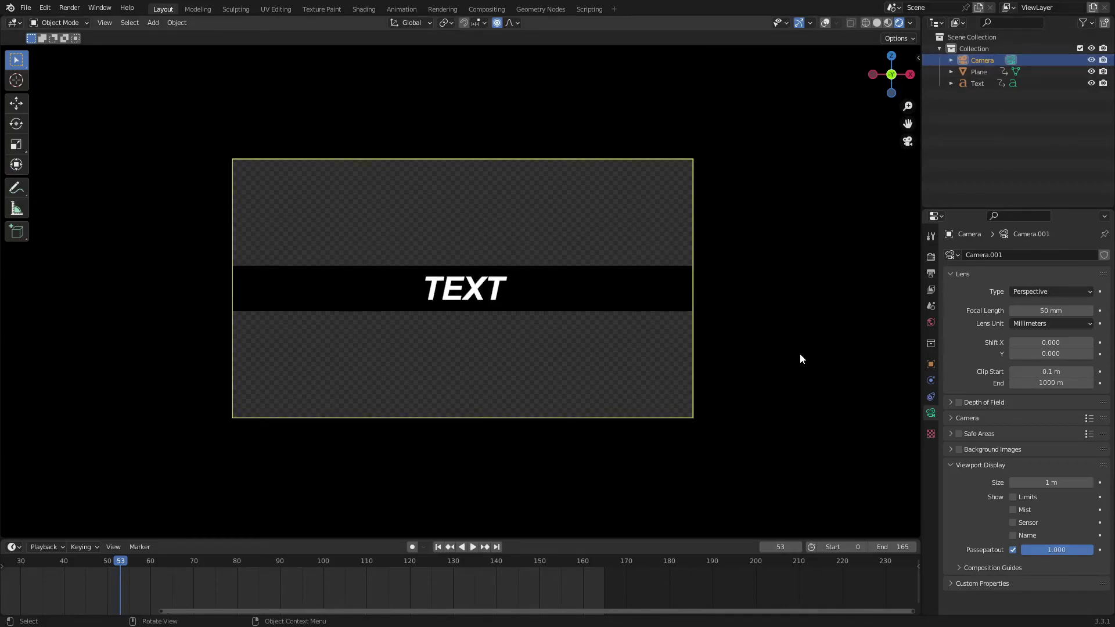
- Rotate the camera about -15.5 degrees around its local Z axis so the bar runs diagonally across the frame
key(r)
key(z)
key(z)
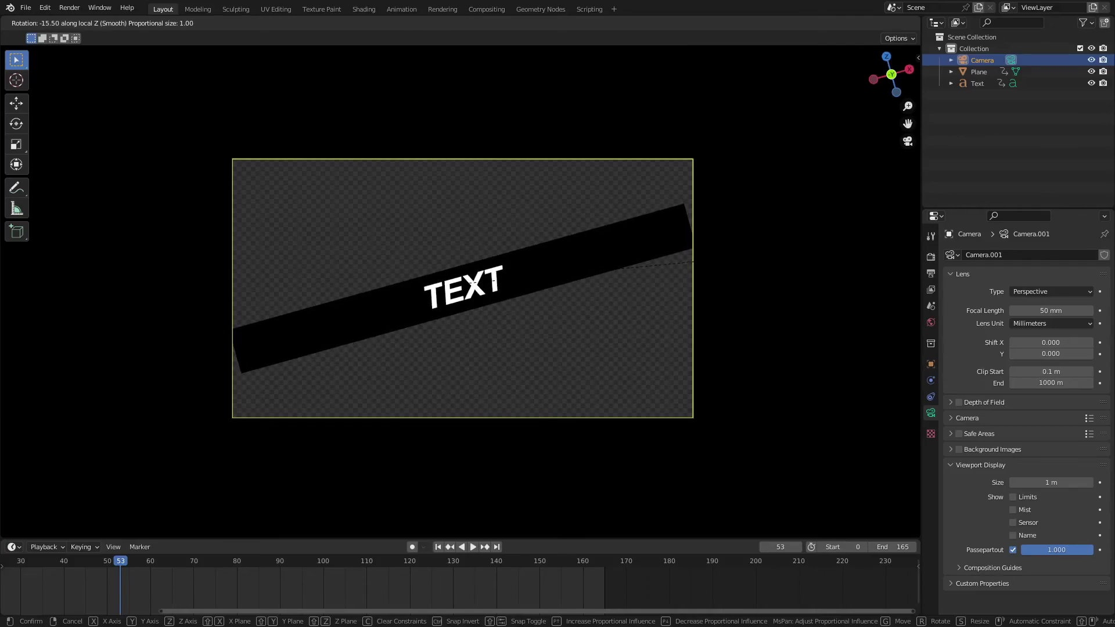
click(708, 259)
- Set the camera's focal length to 60 mm so the tilted bar's ends extend past the frame edges, and deselect the camera
scroll(708, 260, up, 6)
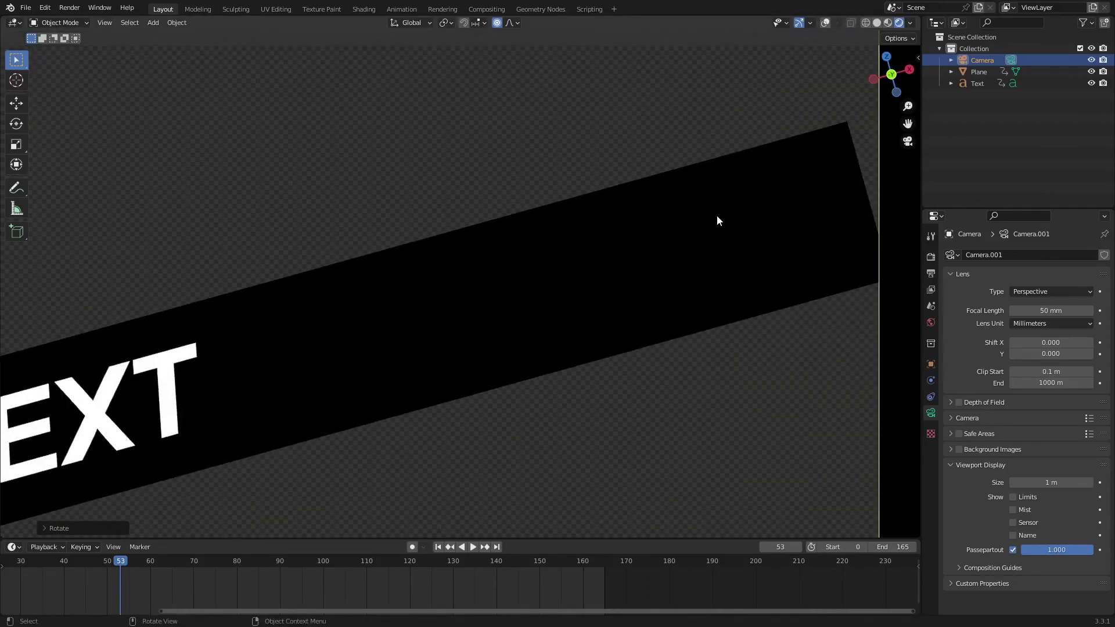
ctrl+scroll(703, 191, down, 4)
key(Home)
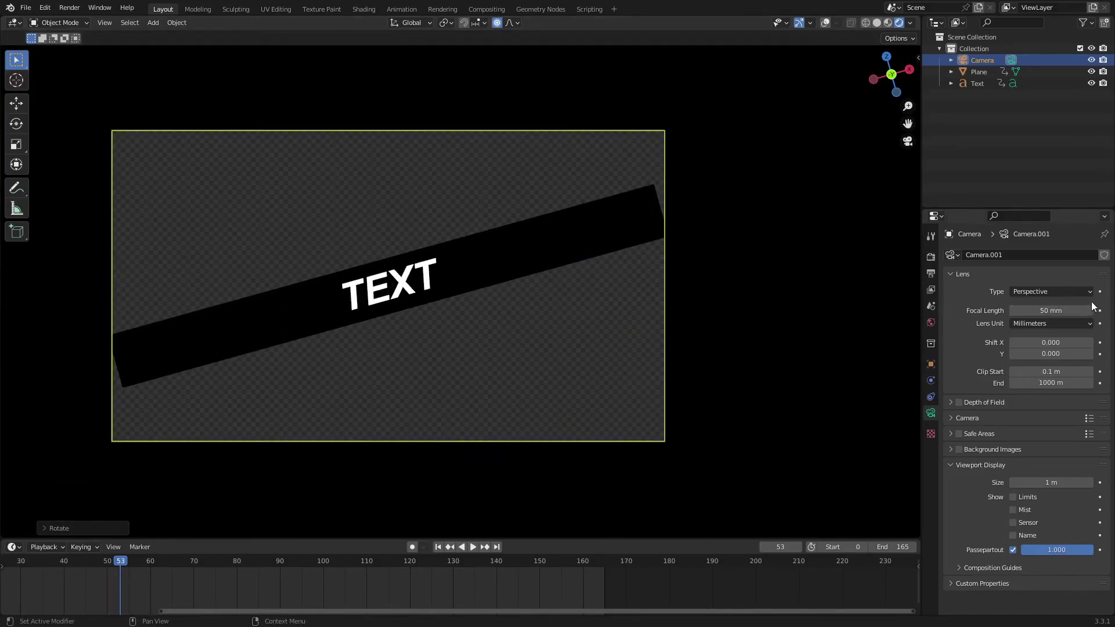
drag(1068, 311, 1092, 311)
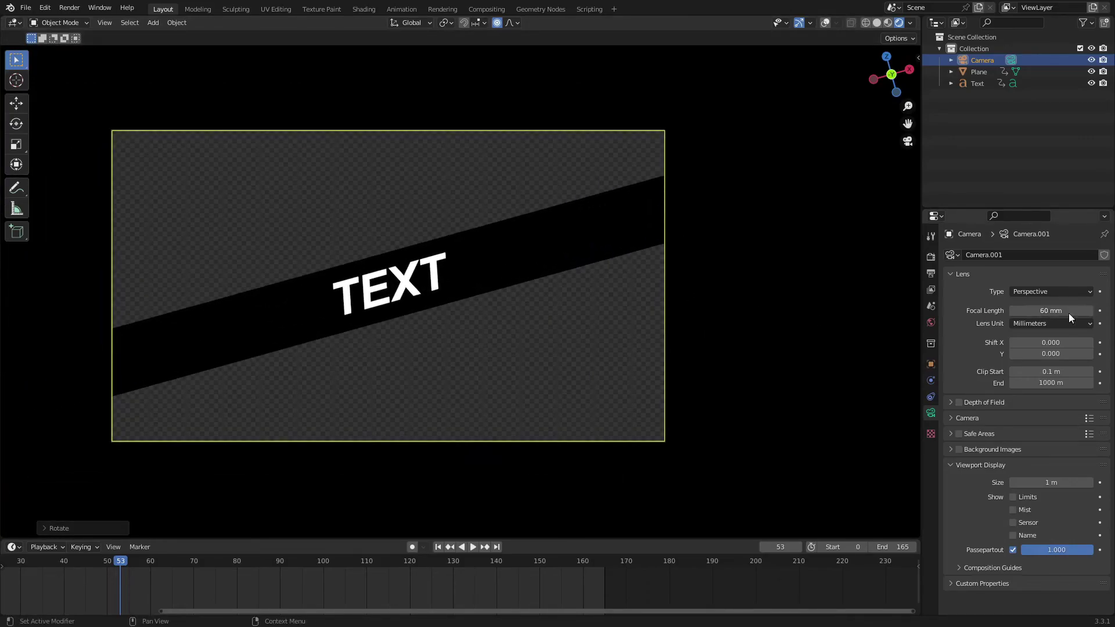
click(649, 507)
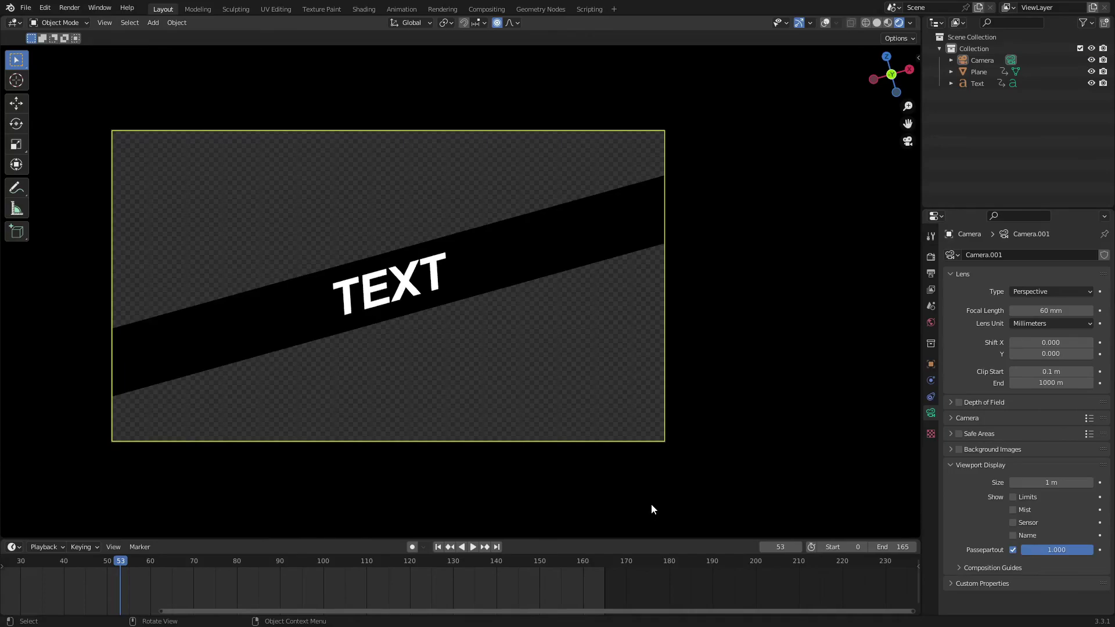
- Play the tilted animation from frame 0 without overlays, with the camera frame centred and the whole frame range in the timeline
click(438, 546)
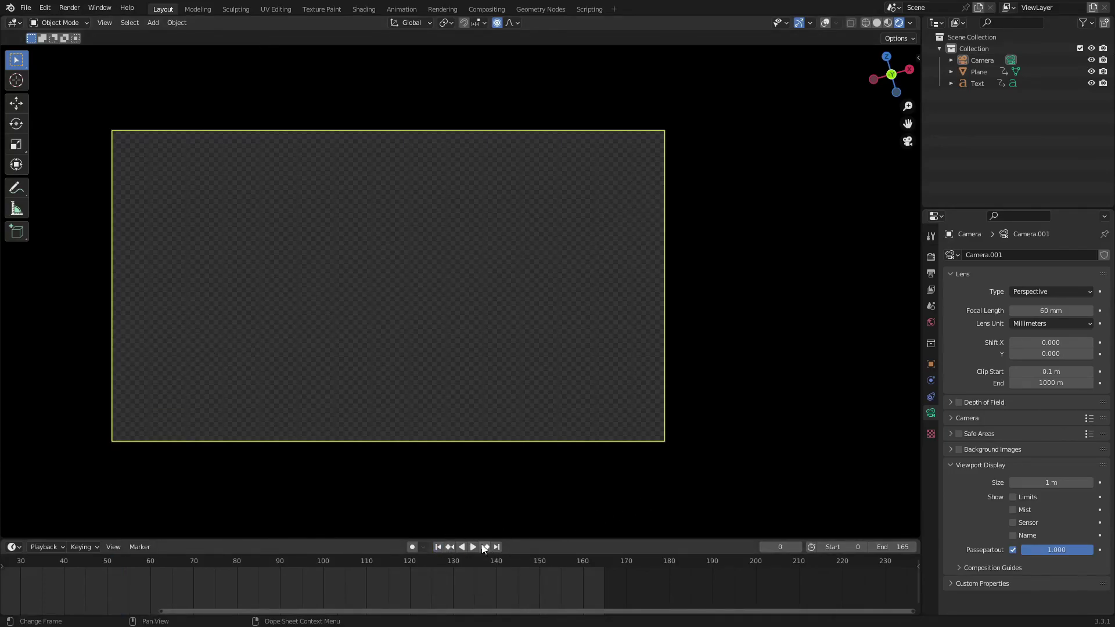
click(473, 546)
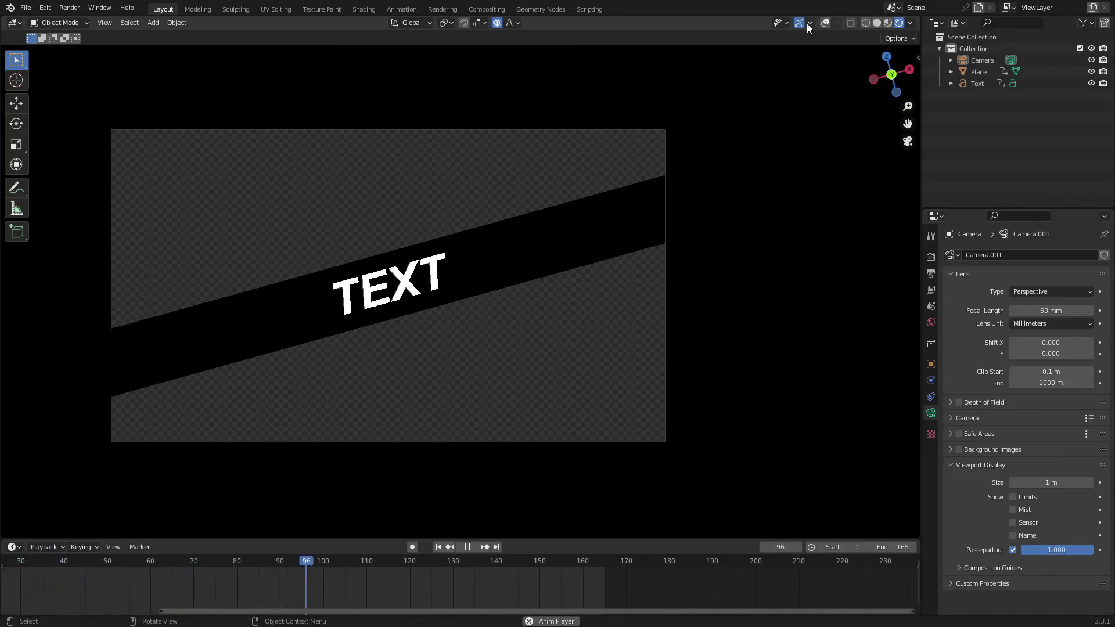
scroll(781, 422, down, 3)
scroll(764, 413, up, 4)
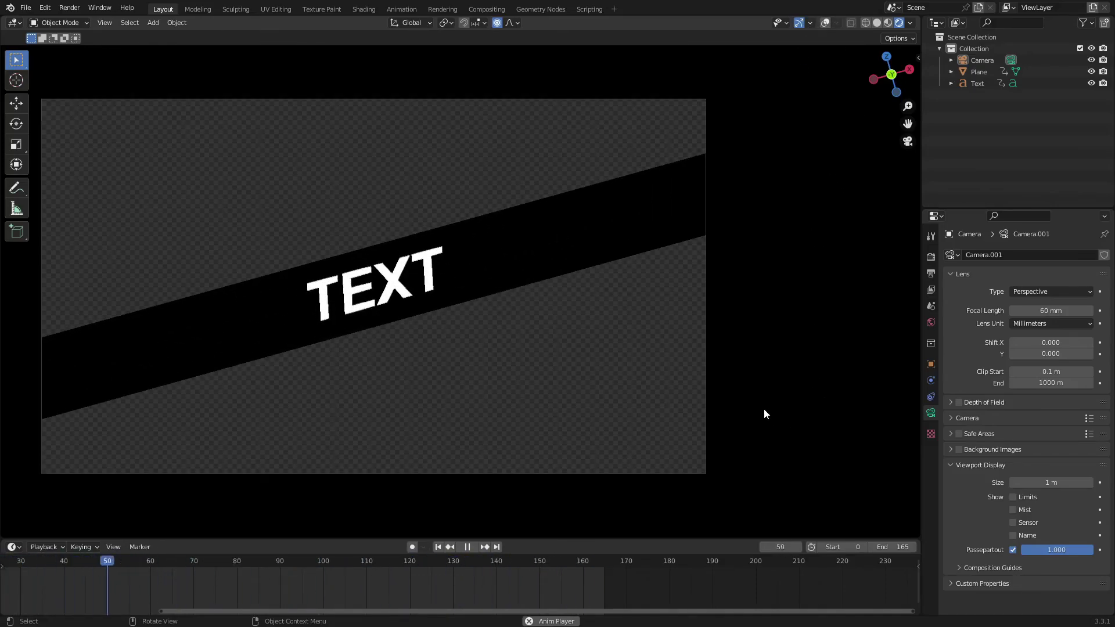
scroll(466, 374, down, 1)
shift+middle_drag(534, 369, 640, 378)
scroll(672, 371, up, 1)
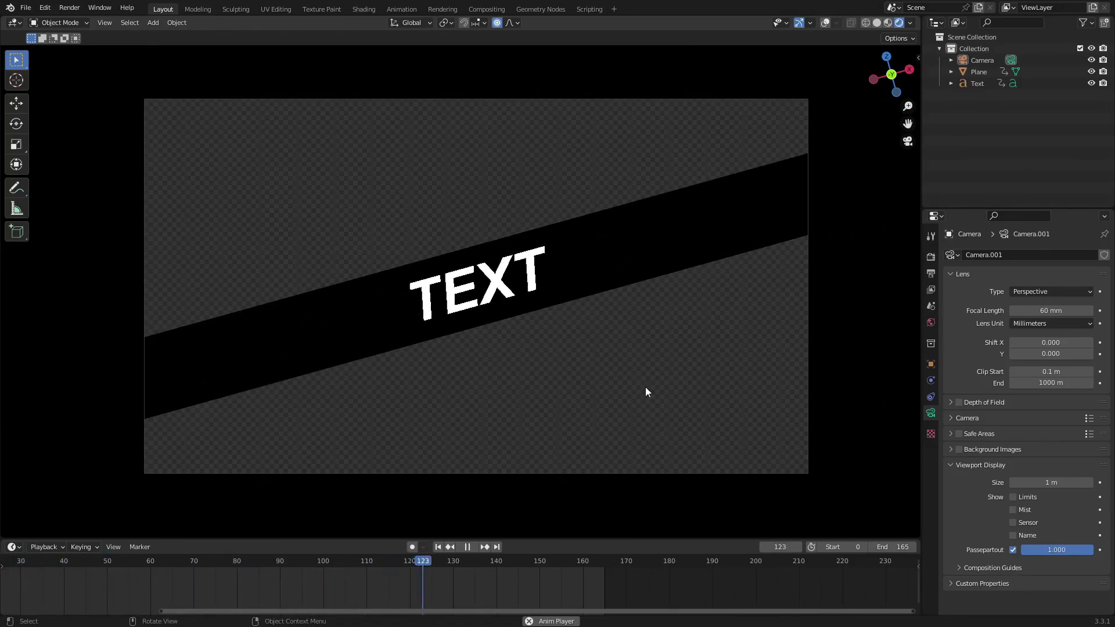
key(Home)
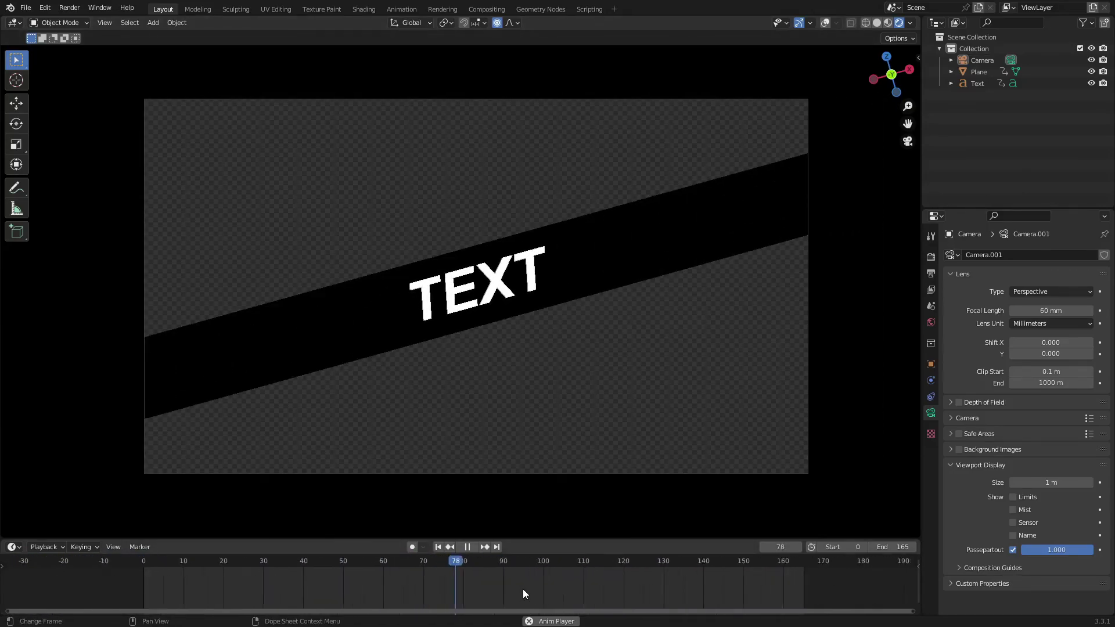
key(Home)
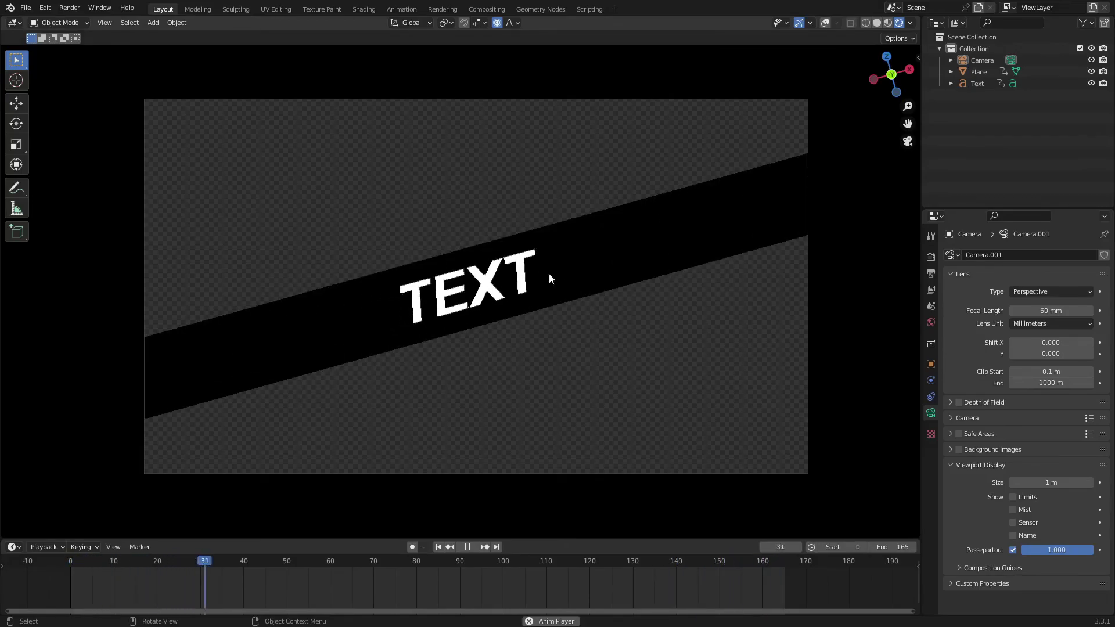
- Select the bar, scrub through its slide-out to frame 156, and replay the animation from the first frame
key(space)
click(381, 336)
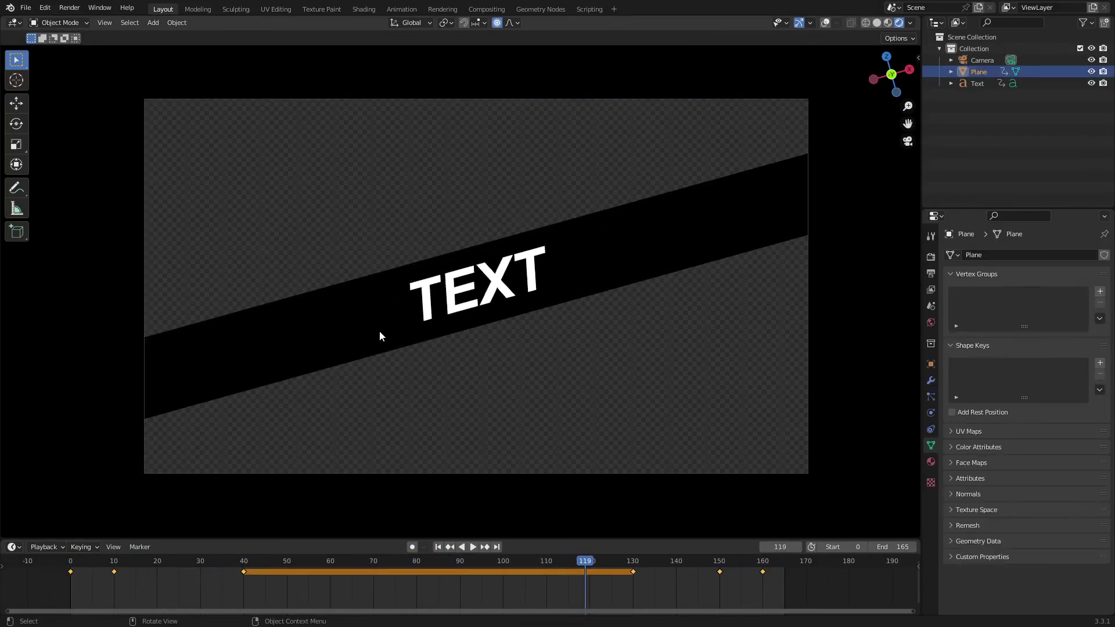
drag(618, 564, 744, 562)
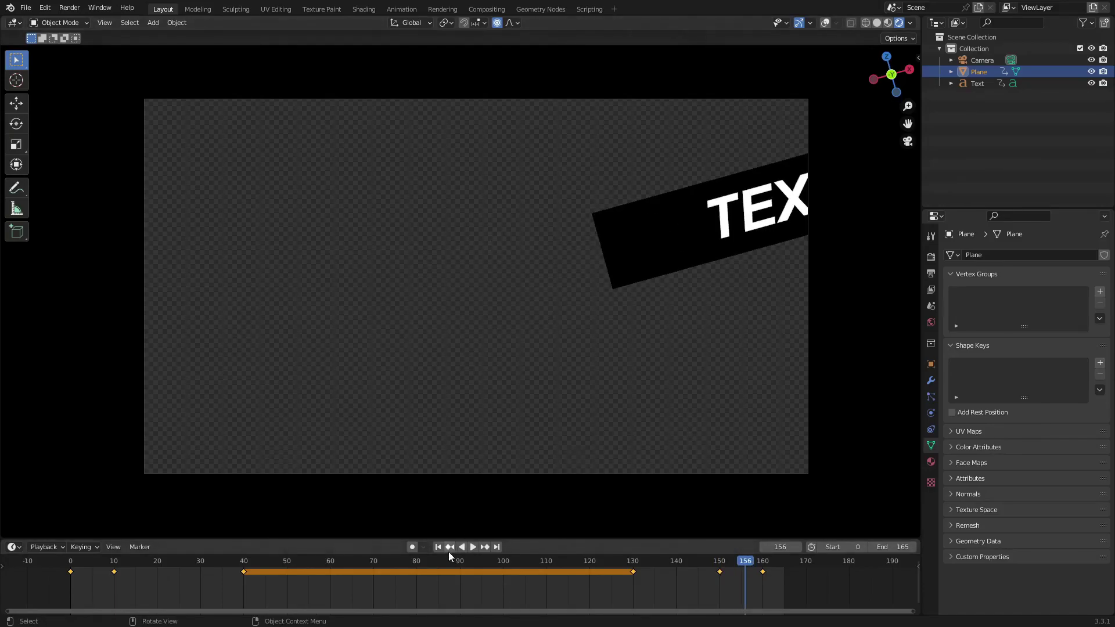
key(shift+Left)
key(space)
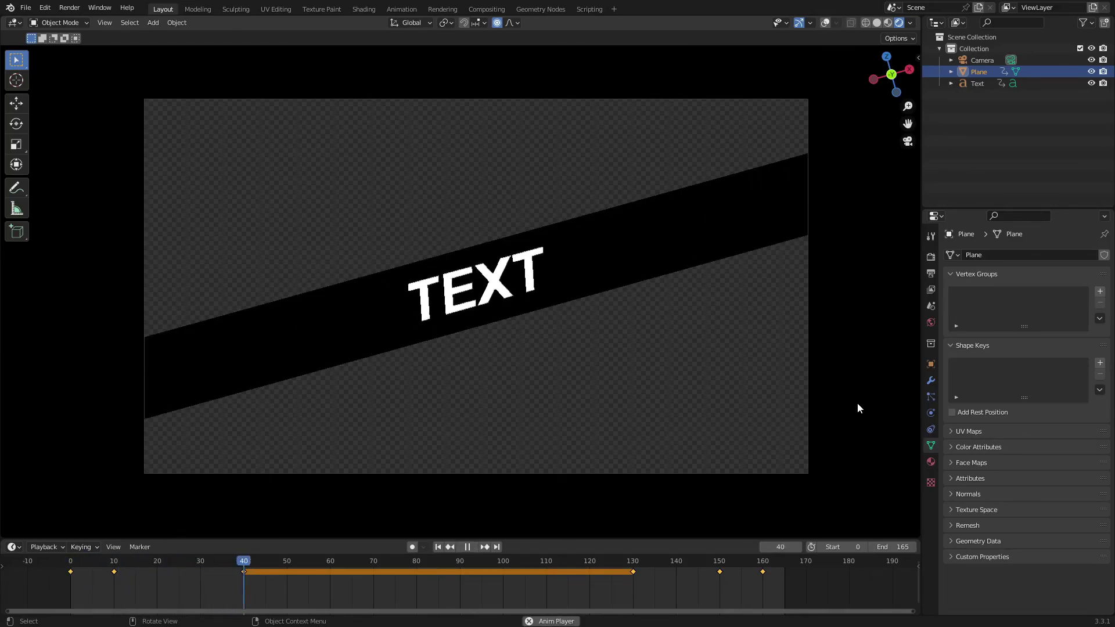